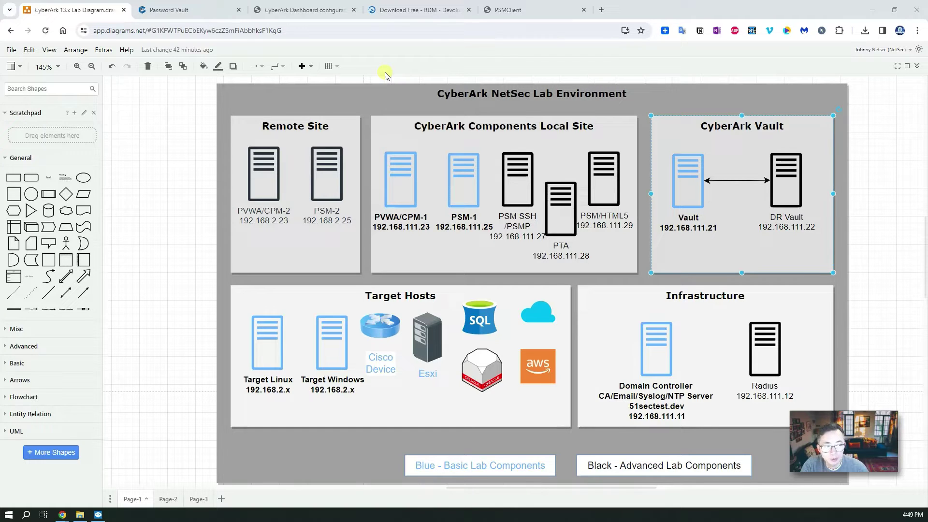
- Look over the RDM download page, the vault logon page and the lab environment diagram
click(382, 11)
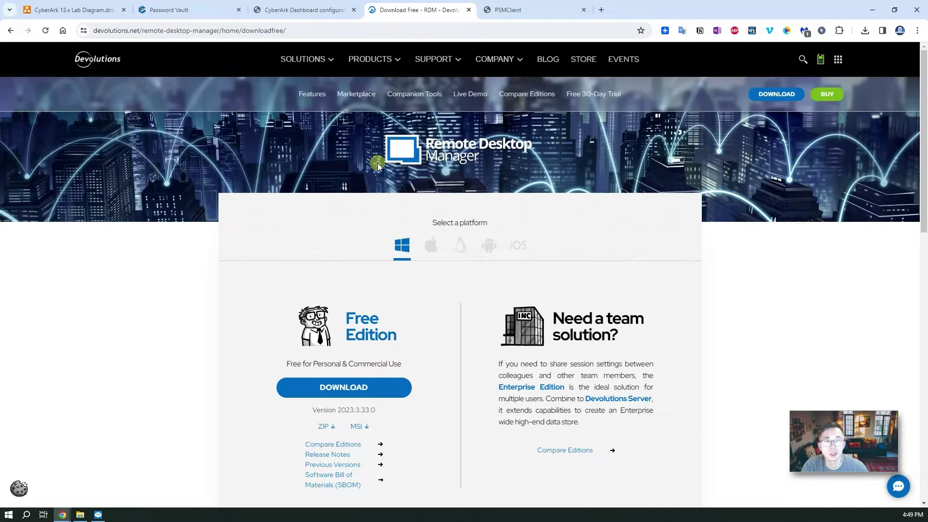
click(186, 10)
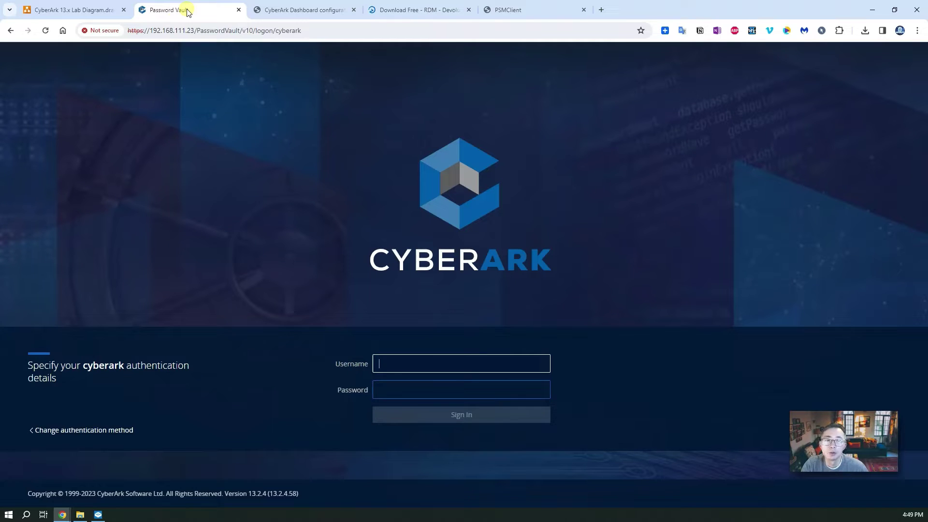
click(57, 12)
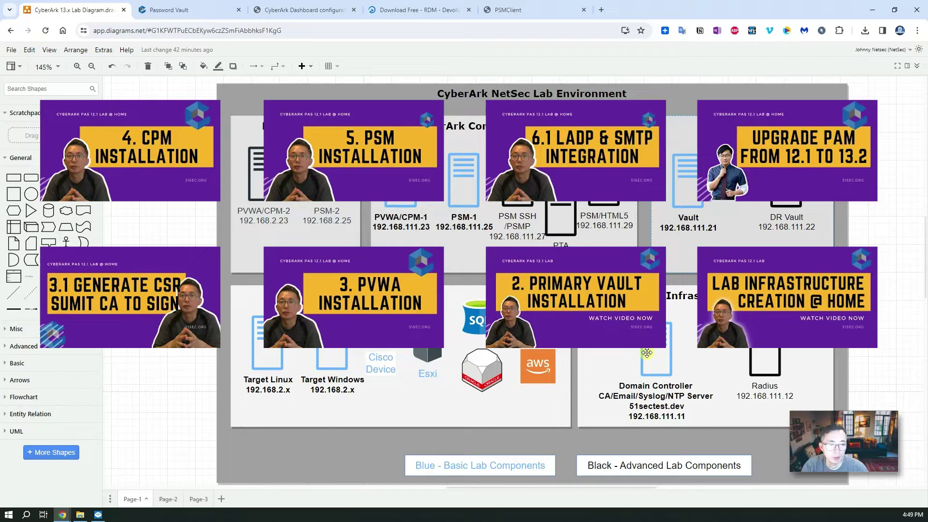
- Switch the vault logon to CyberArk authentication, enter the password and sign in
click(196, 16)
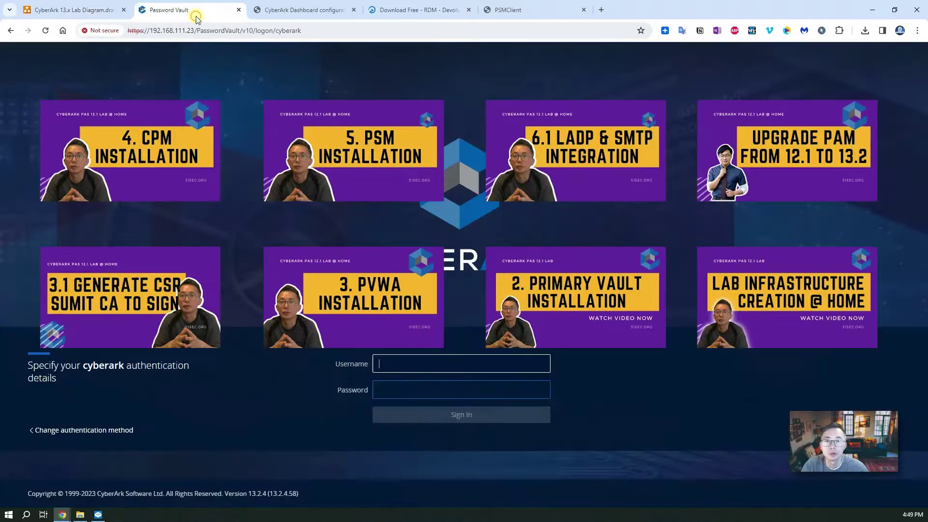
click(121, 431)
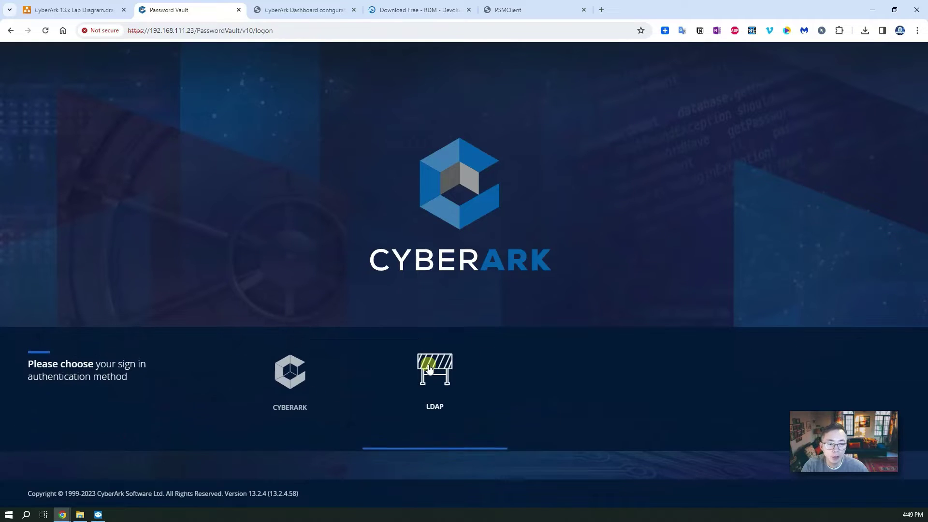
click(291, 373)
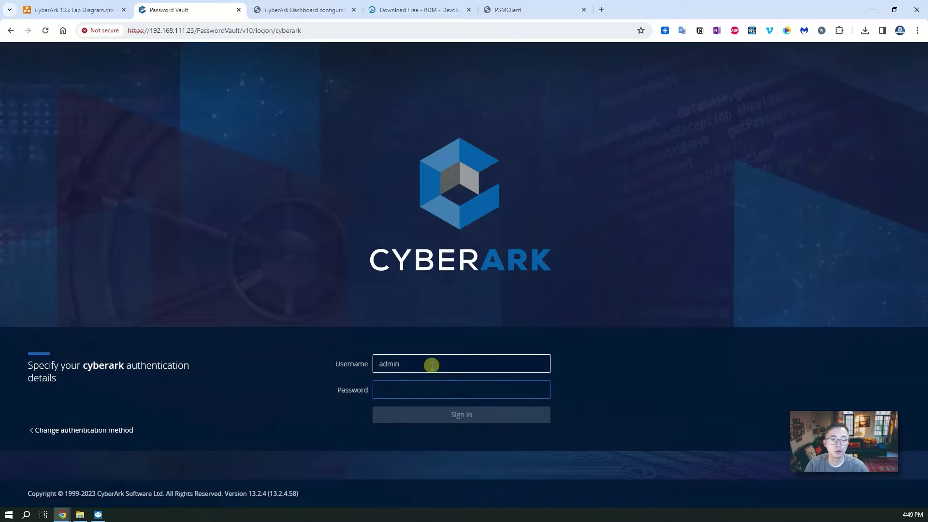
key(Tab)
text(pass)
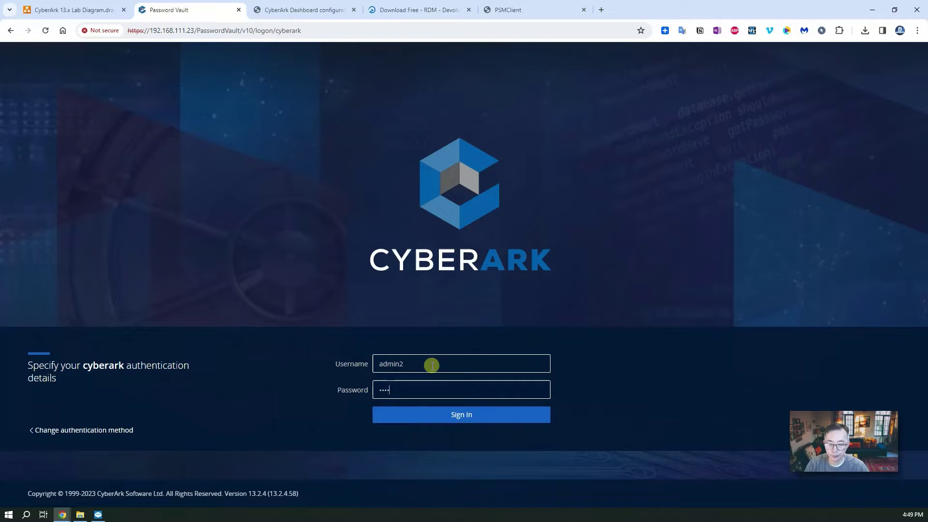
key(Return)
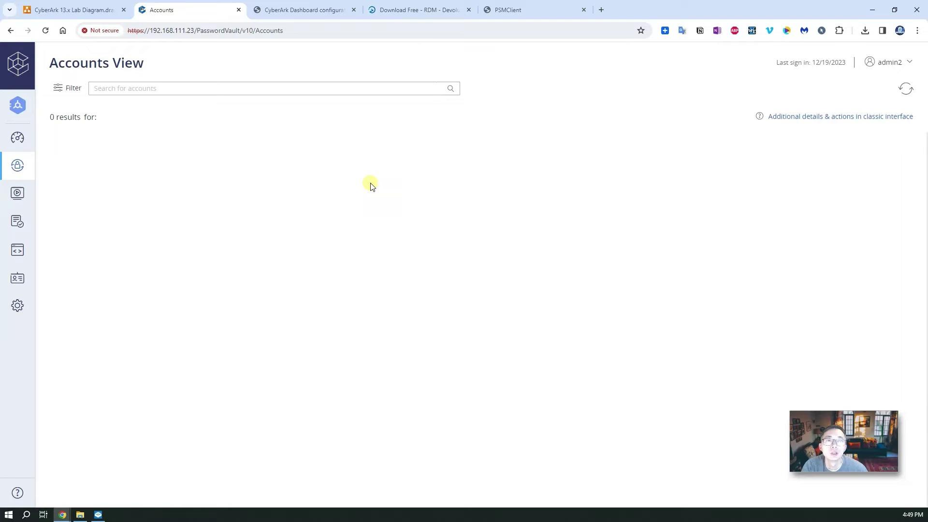
- Browse the CyberArk Dashboard article, the RDM download page and the PSMClient Marketplace page, then the accounts list
click(285, 10)
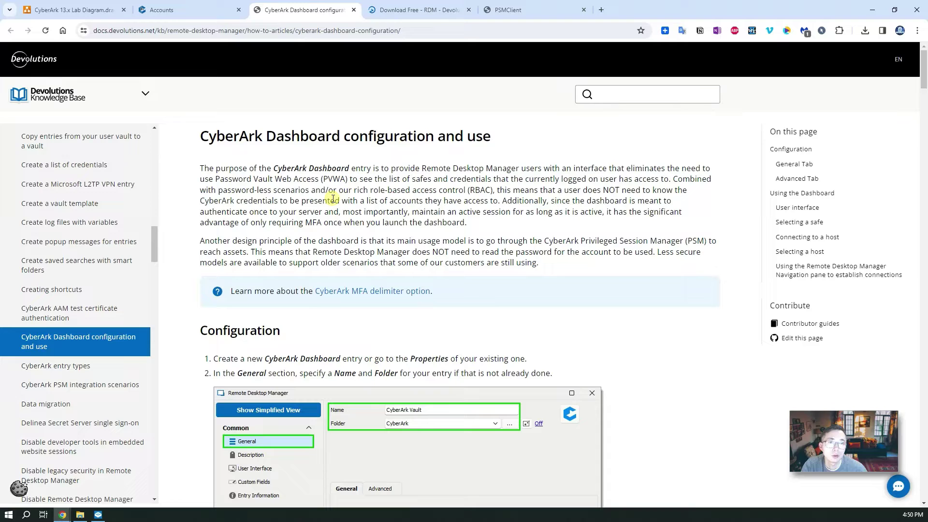
click(396, 10)
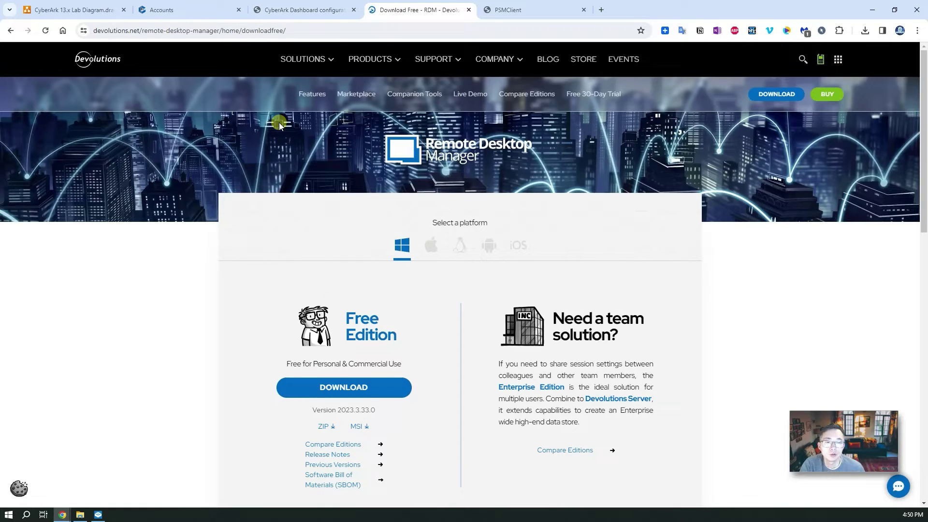
click(515, 10)
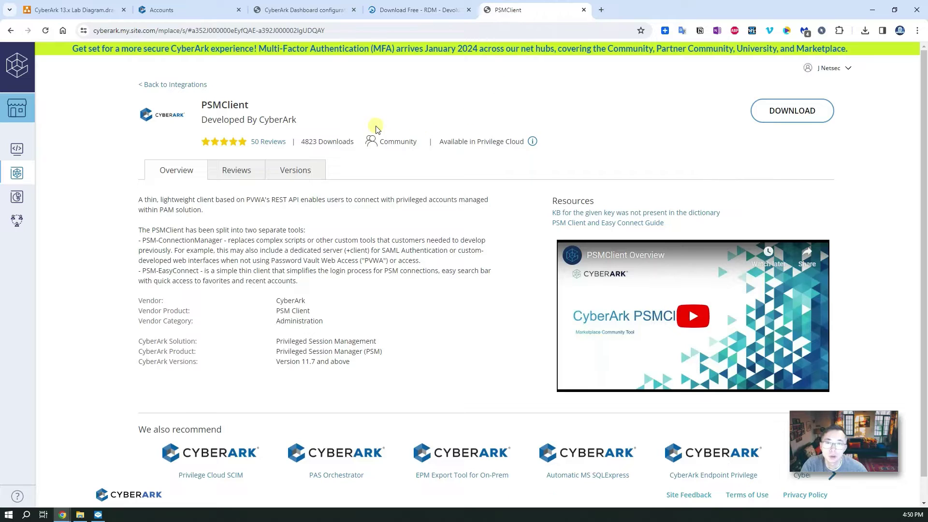
click(164, 11)
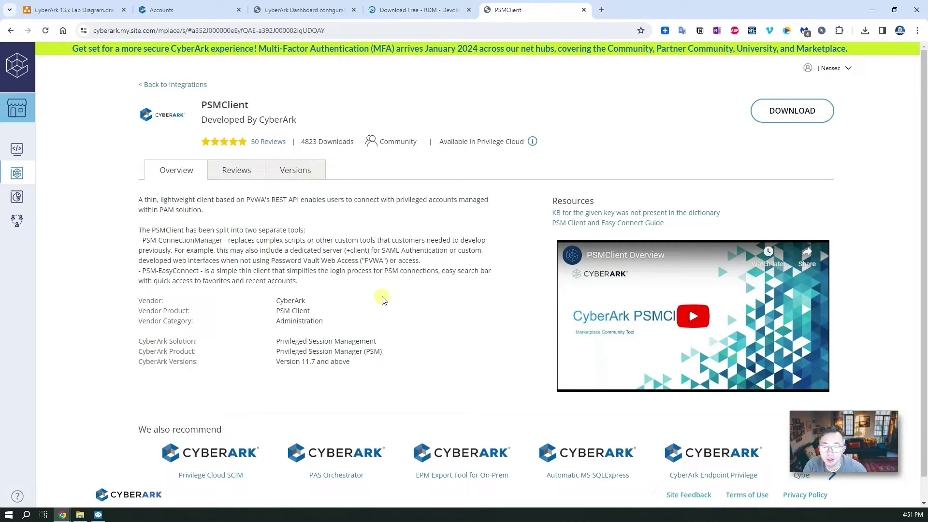
- Extract PSMClients_v2.6.6.2.zip in C:\temp into a PSMClients_v2.6.6.2 folder
click(80, 514)
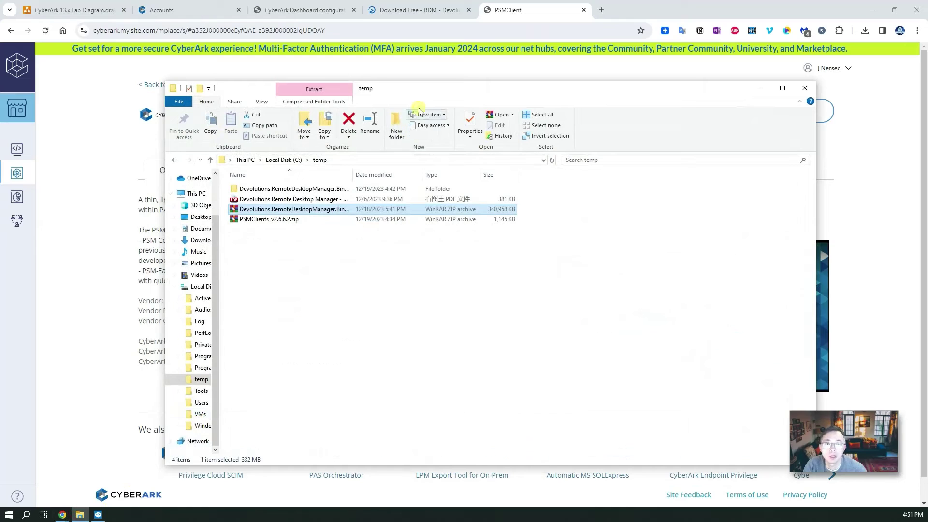
click(296, 220)
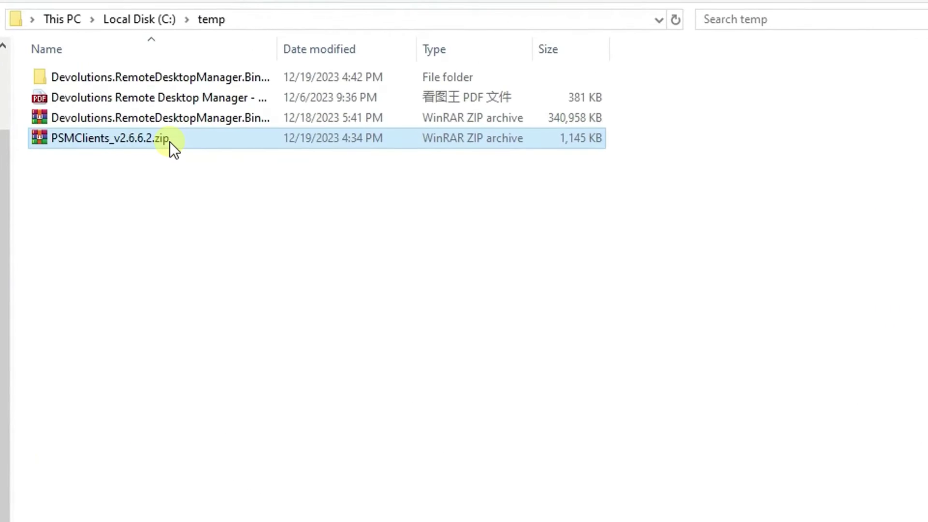
click(209, 125)
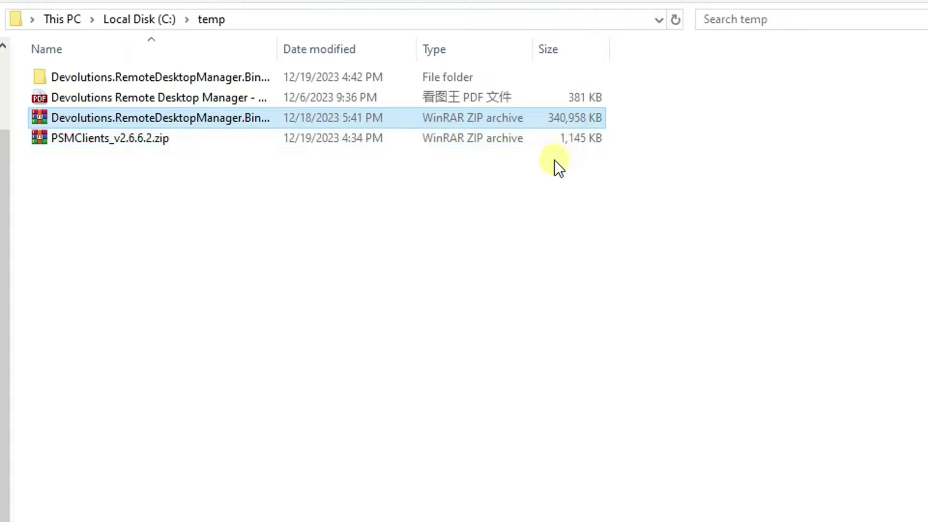
click(390, 143)
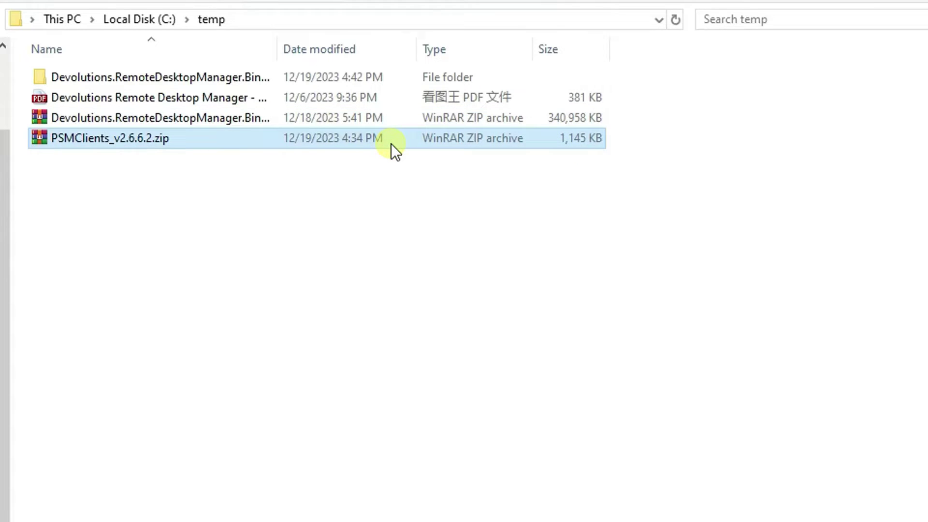
right_click(395, 151)
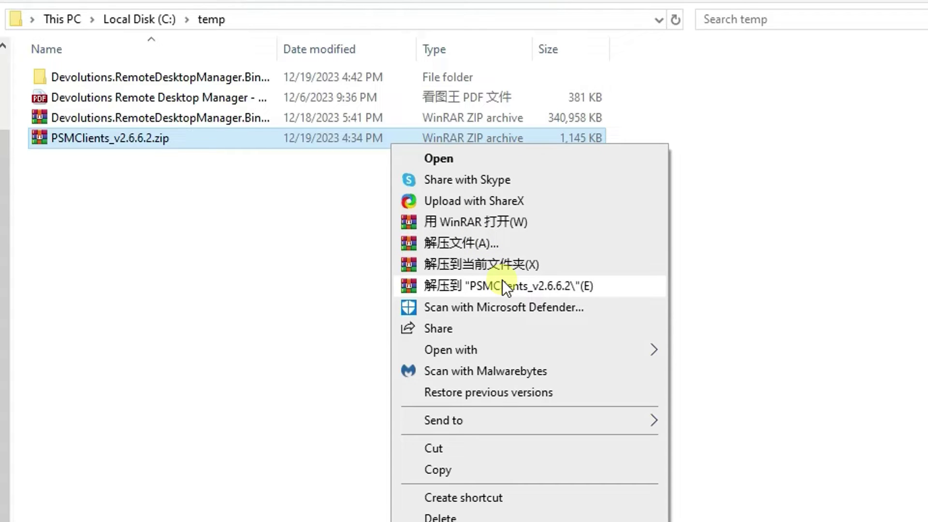
click(514, 289)
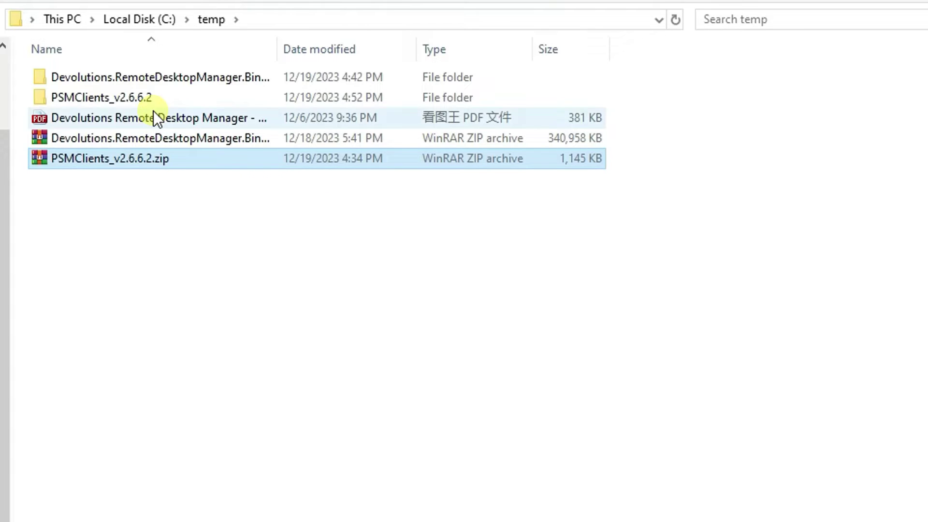
- Browse the extracted folder and open its PSMEasyConnect subfolder
double_click(152, 99)
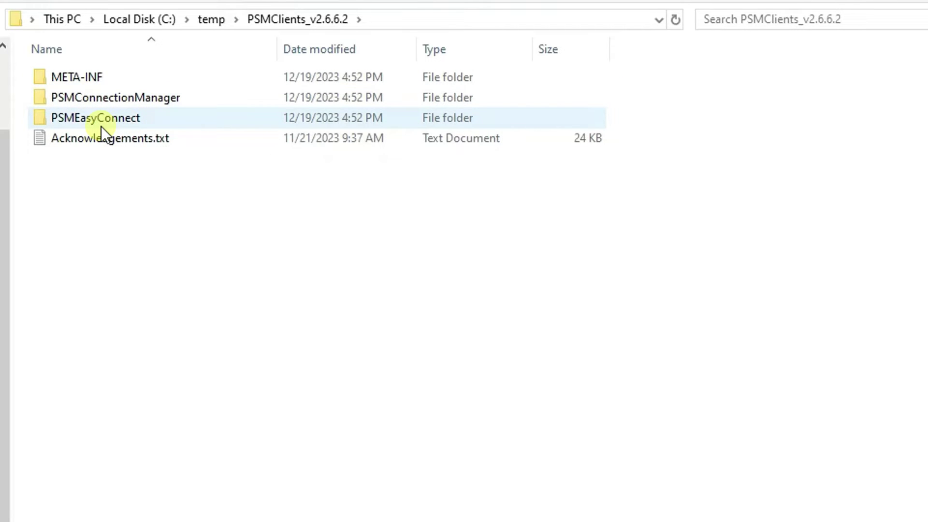
mouse_move(104, 126)
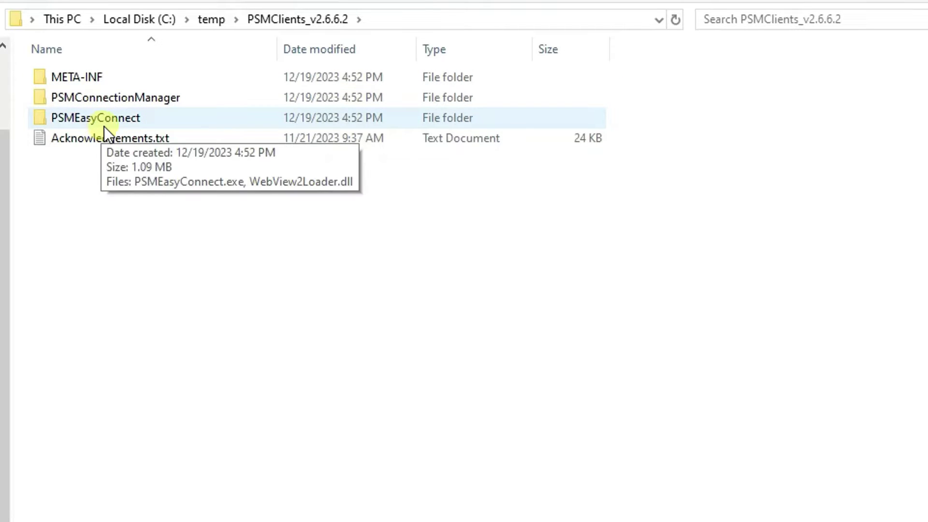
double_click(158, 101)
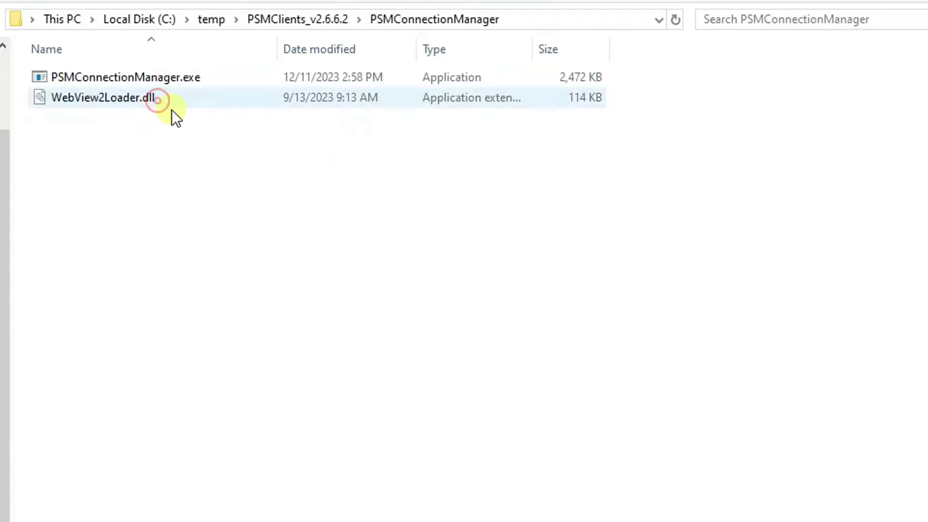
click(276, 17)
click(122, 115)
double_click(123, 116)
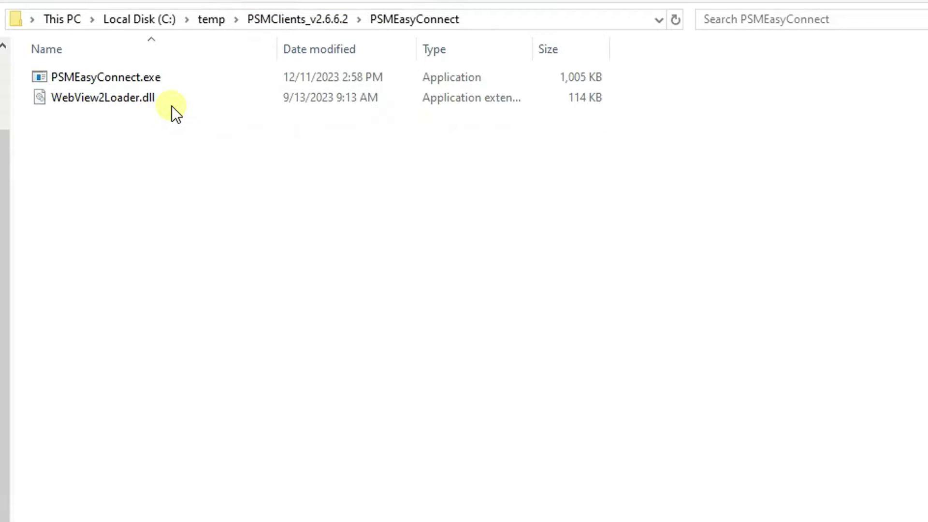
double_click(144, 80)
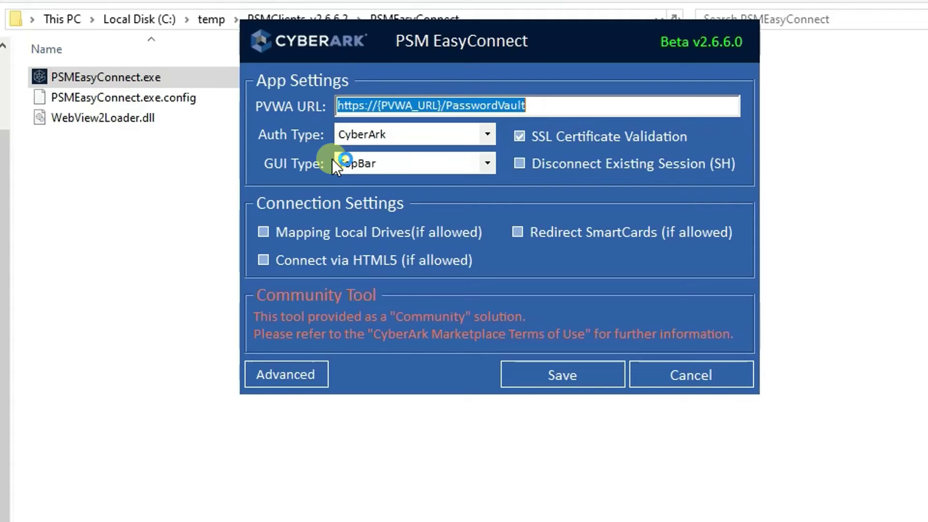
mouse_move(493, 110)
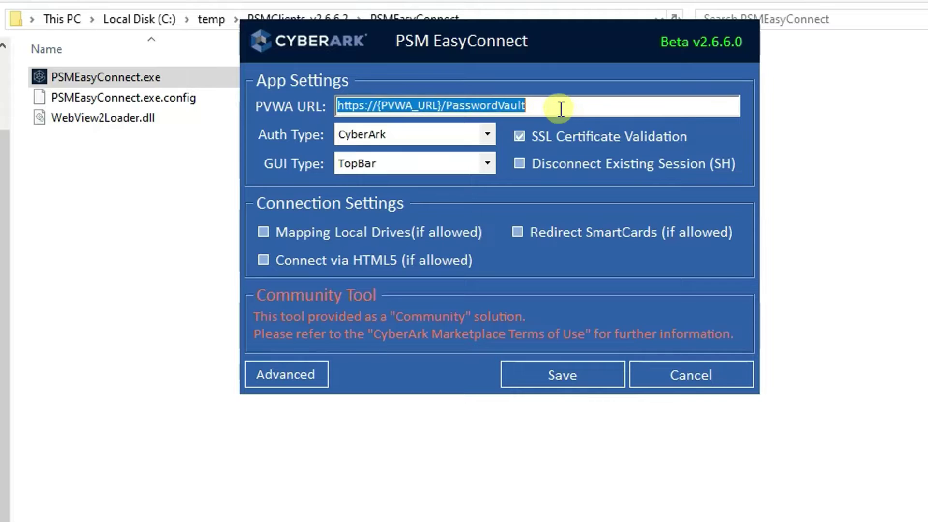
mouse_move(580, 107)
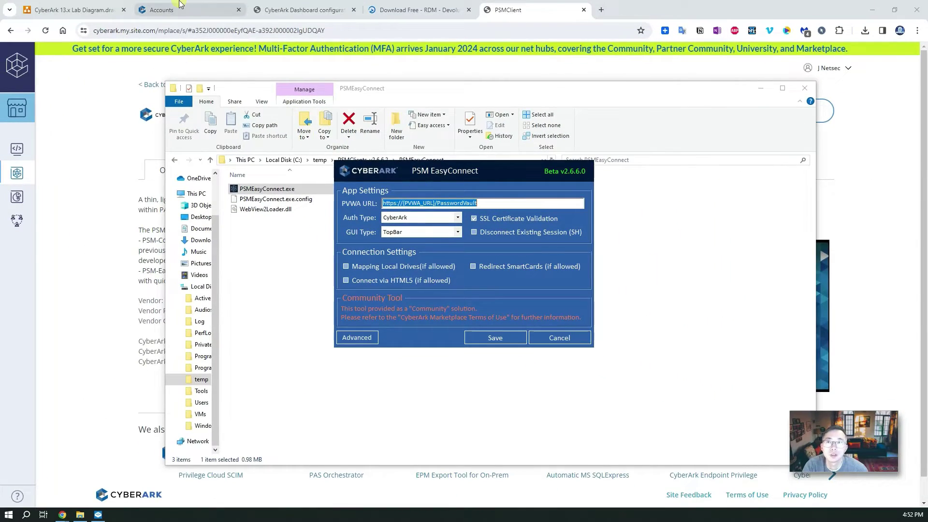
click(179, 5)
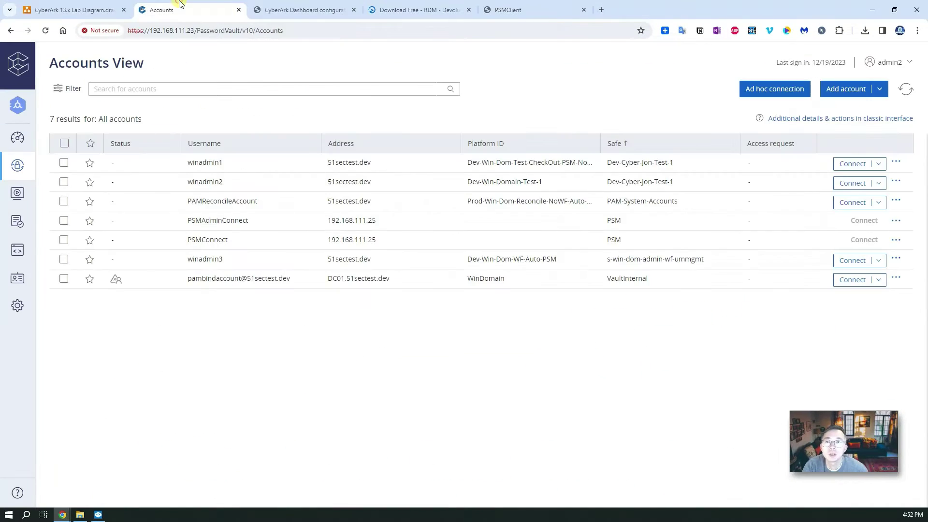
click(169, 32)
click(209, 32)
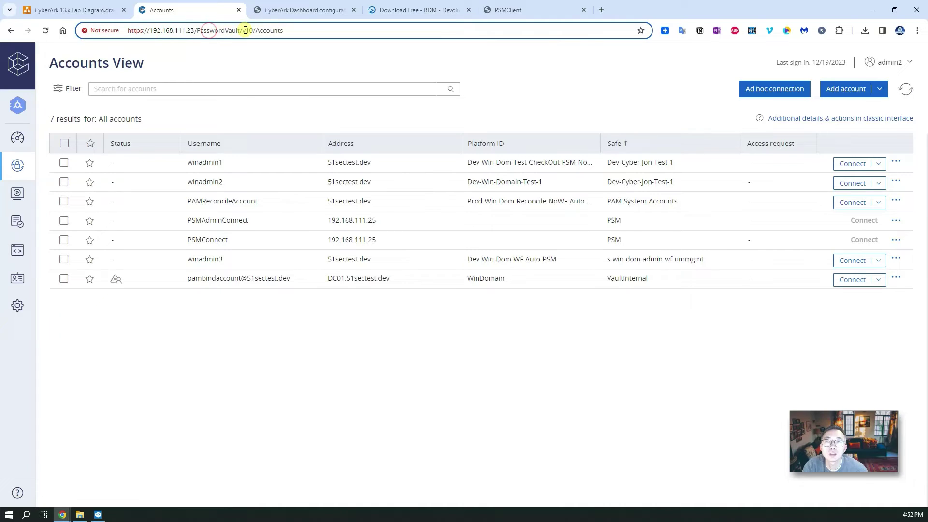
drag(246, 30, 145, 31)
right_click(147, 32)
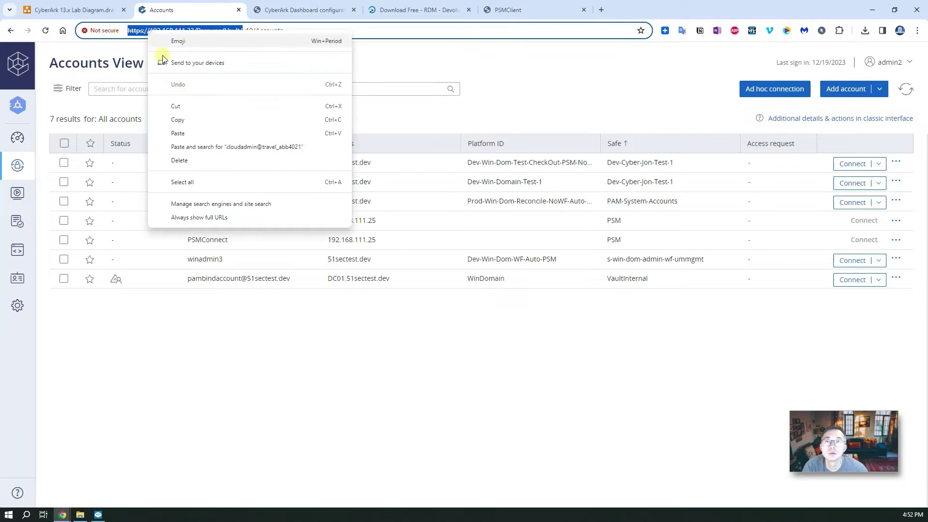
click(179, 120)
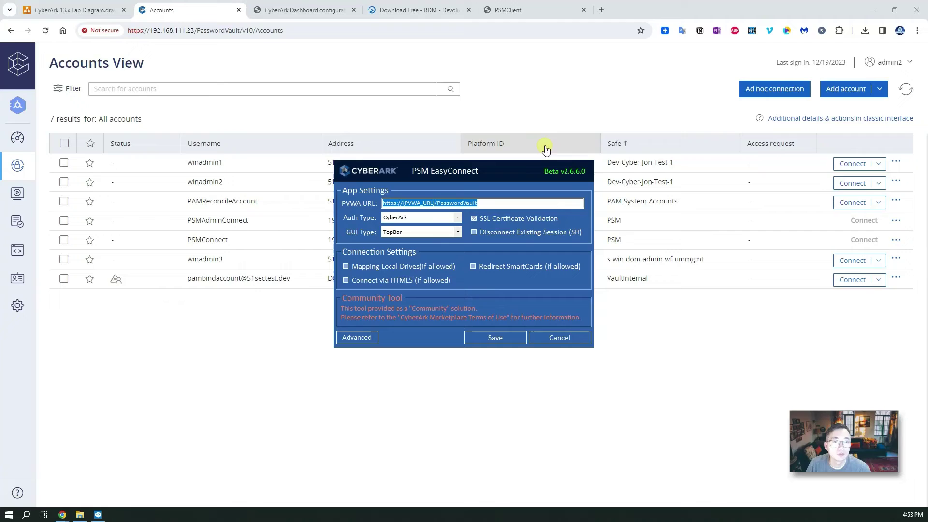
key(ctrl+v)
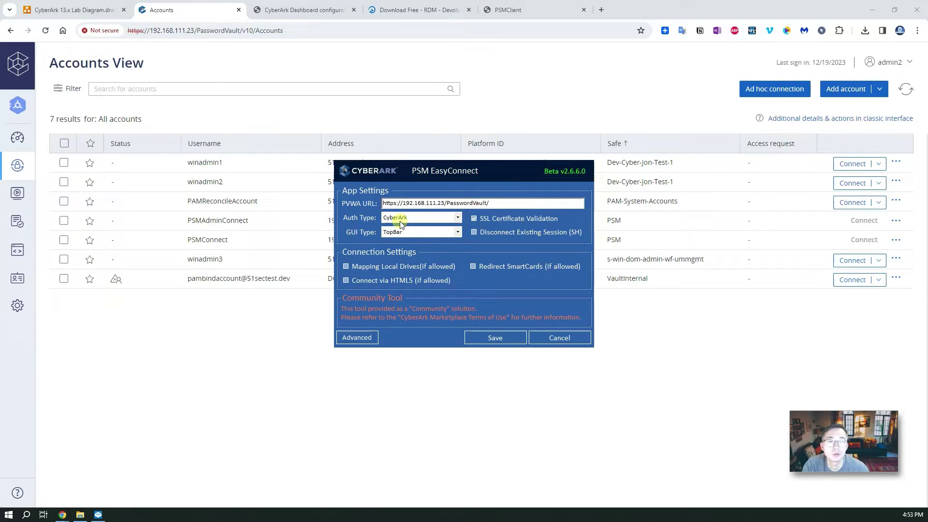
- Keep CyberArk authentication, leave HTML5 connections off, and save the EasyConnect settings
click(410, 220)
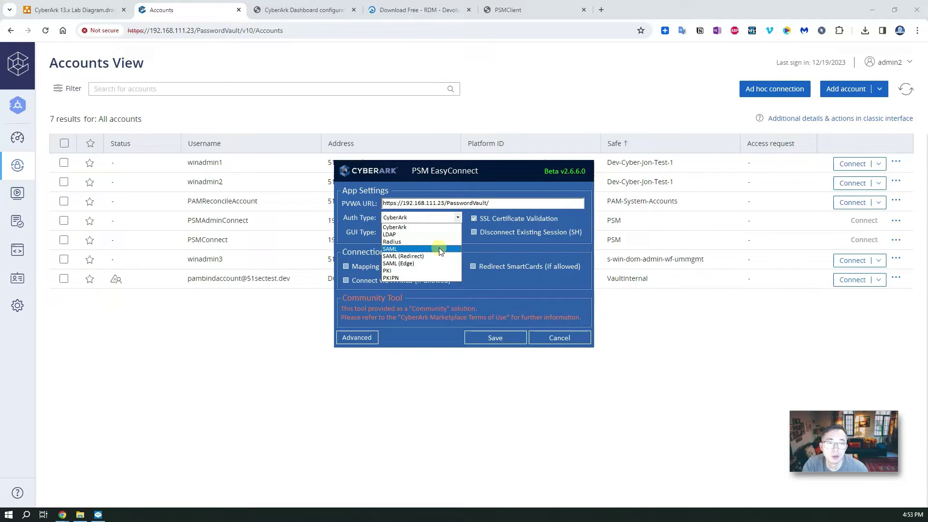
click(427, 228)
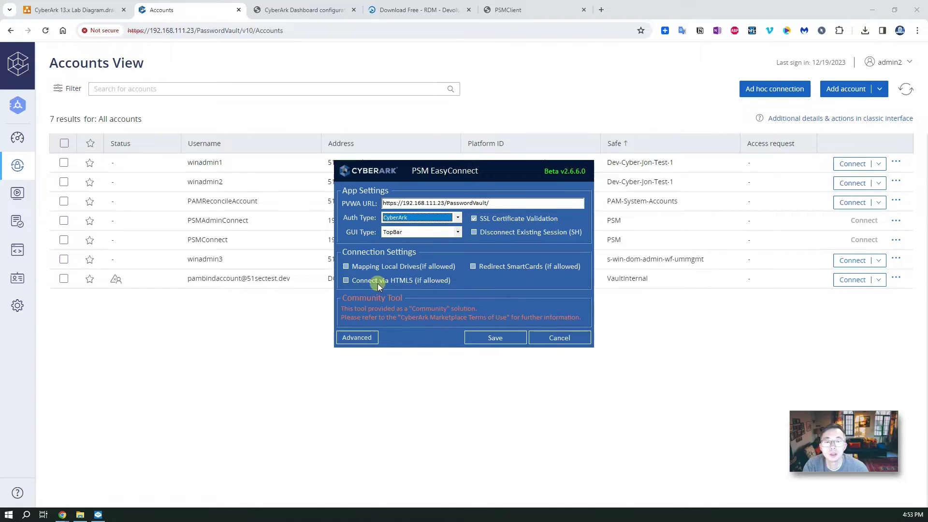
click(346, 280)
click(346, 281)
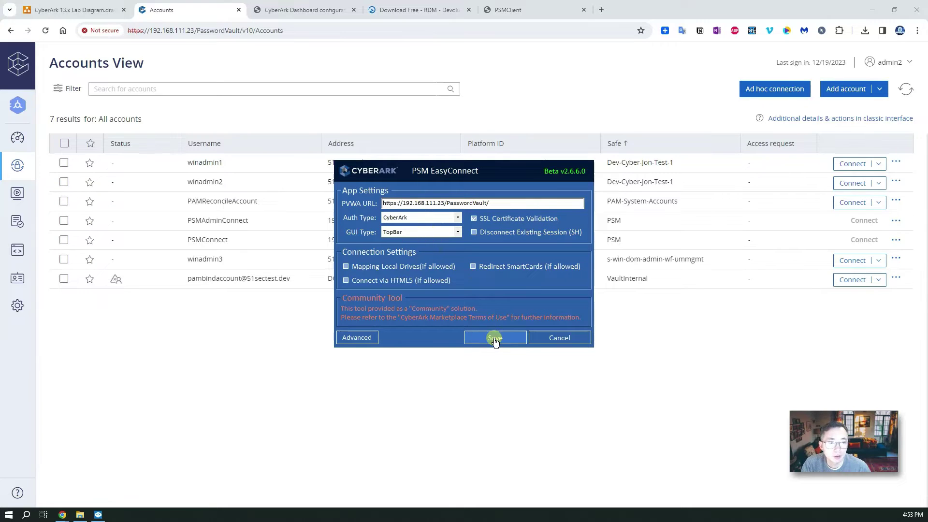
click(477, 339)
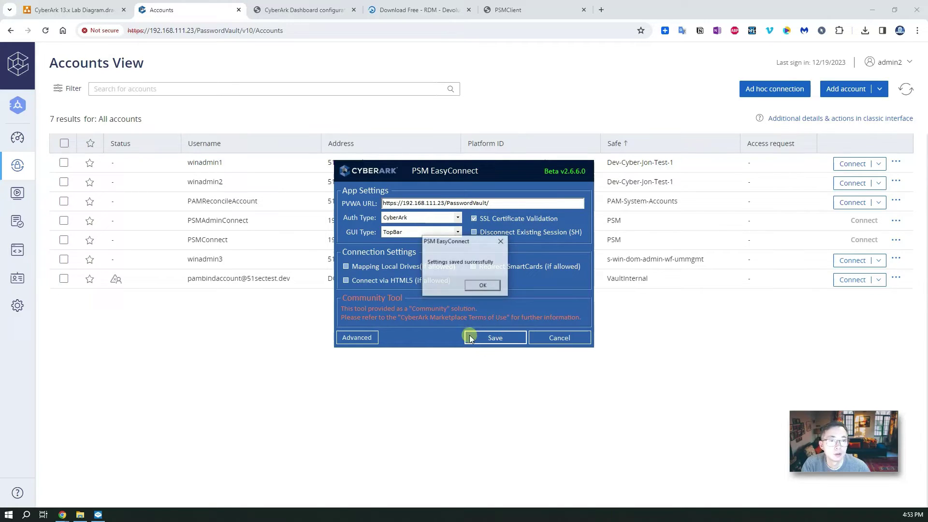
click(484, 289)
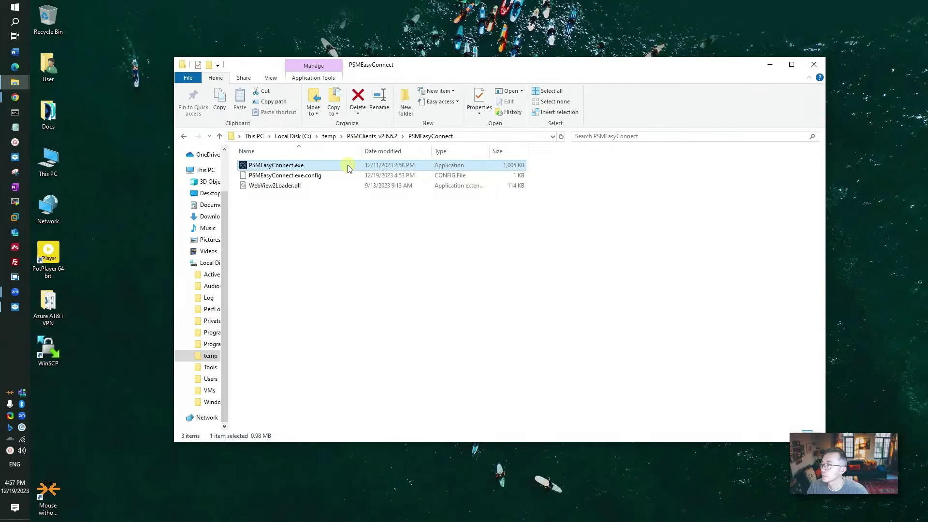
- Launch PSMEasyConnect.exe
mouse_move(349, 166)
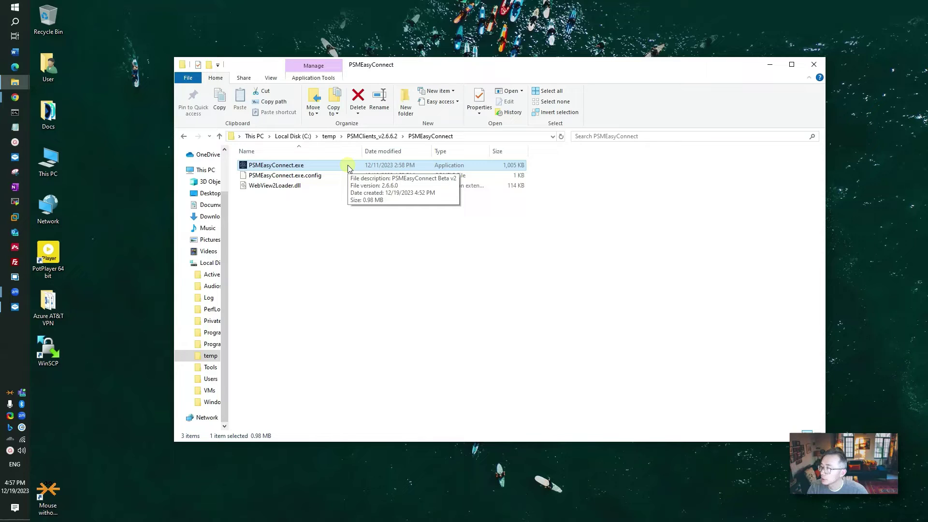
double_click(348, 166)
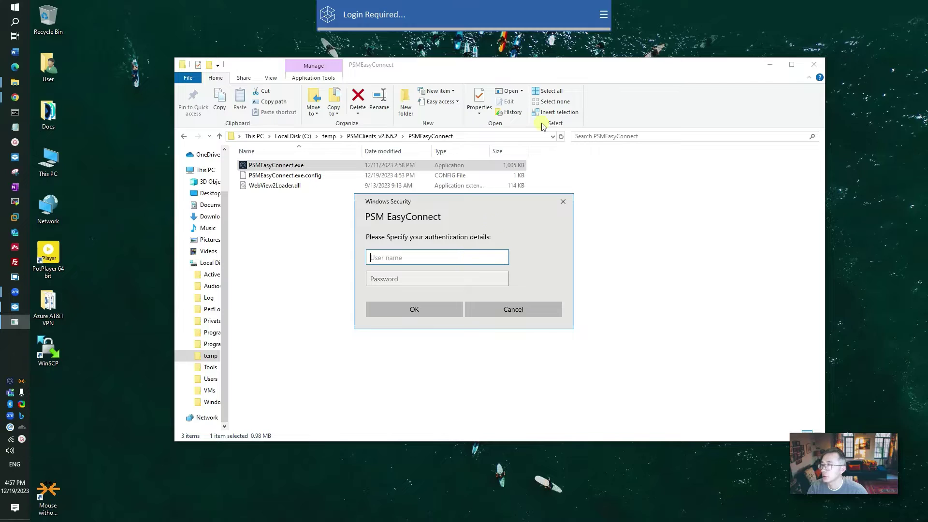
click(602, 19)
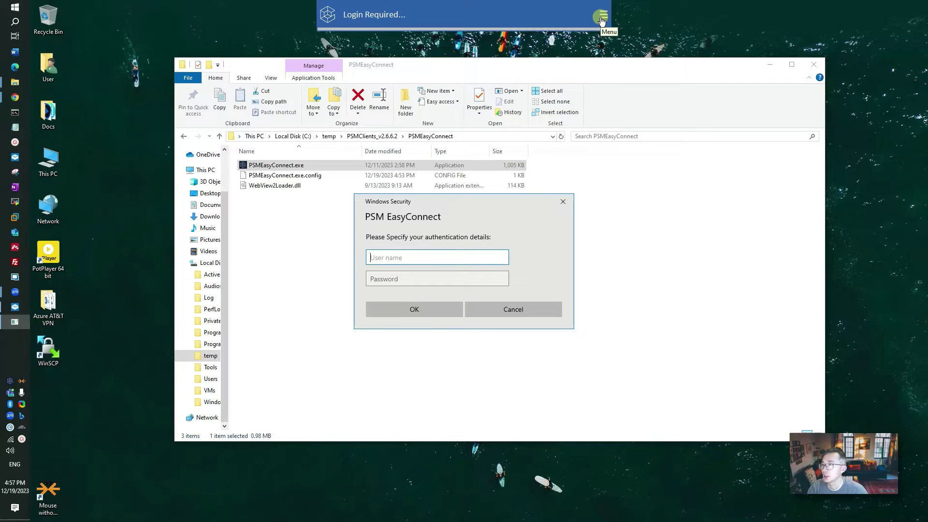
- Log in with the admin user name and password, then return to the account search bar
click(459, 261)
text(ad)
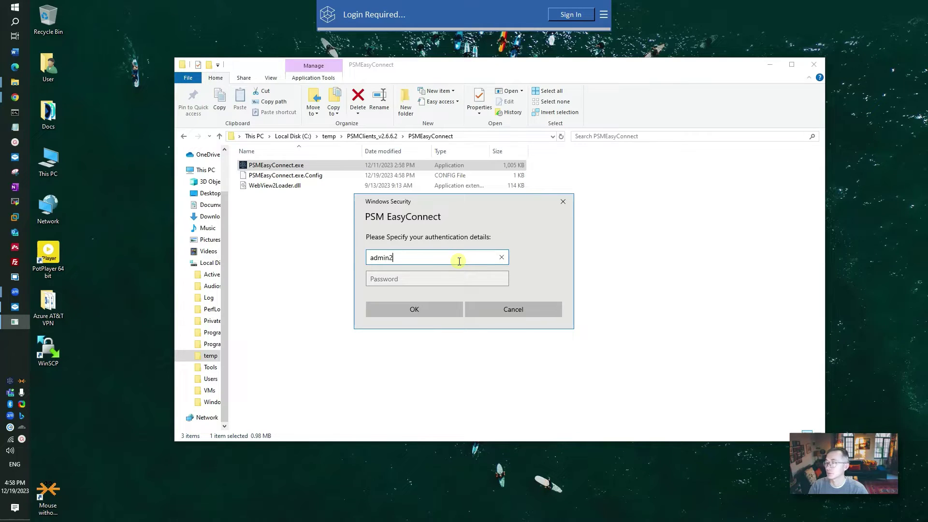
text(min2)
key(Tab)
text(p)
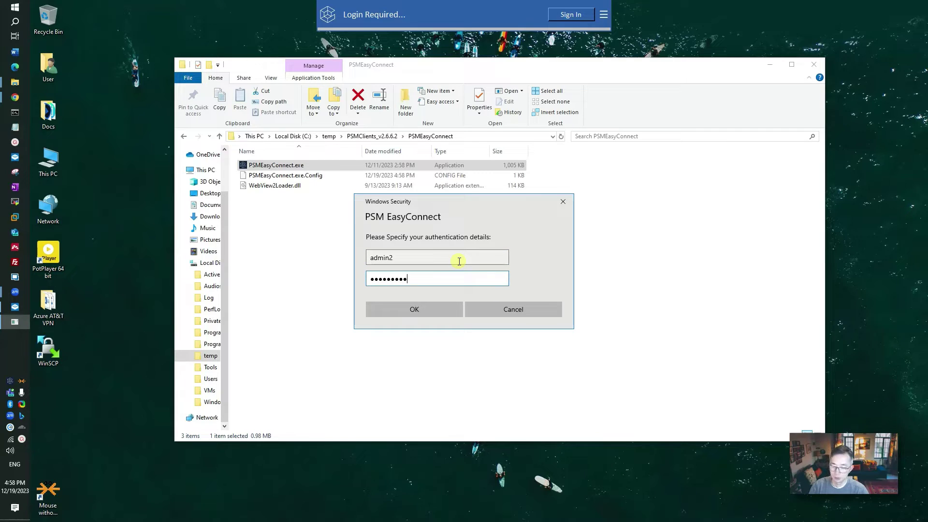
key(Return)
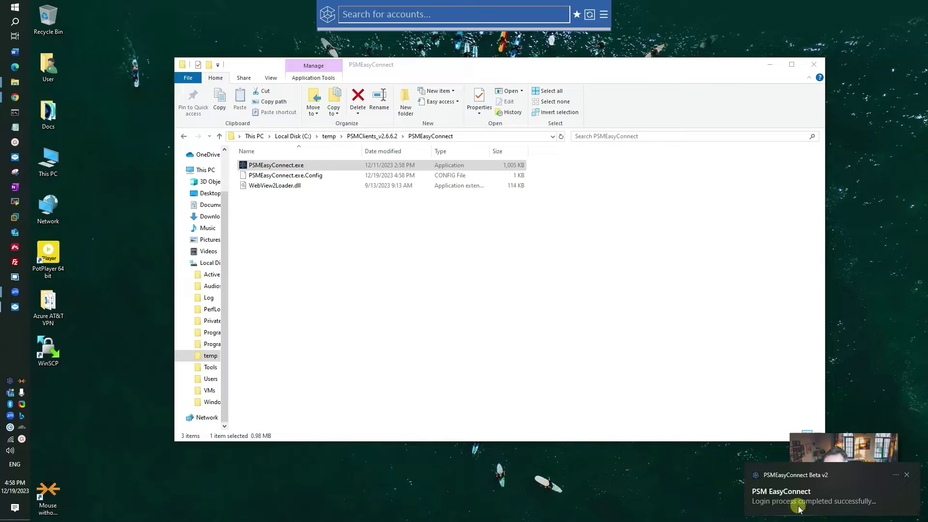
click(604, 15)
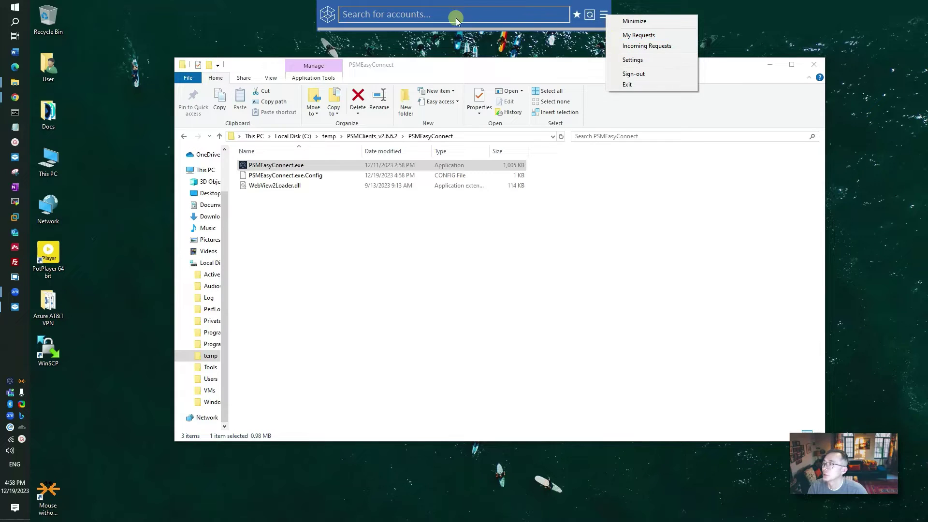
click(495, 16)
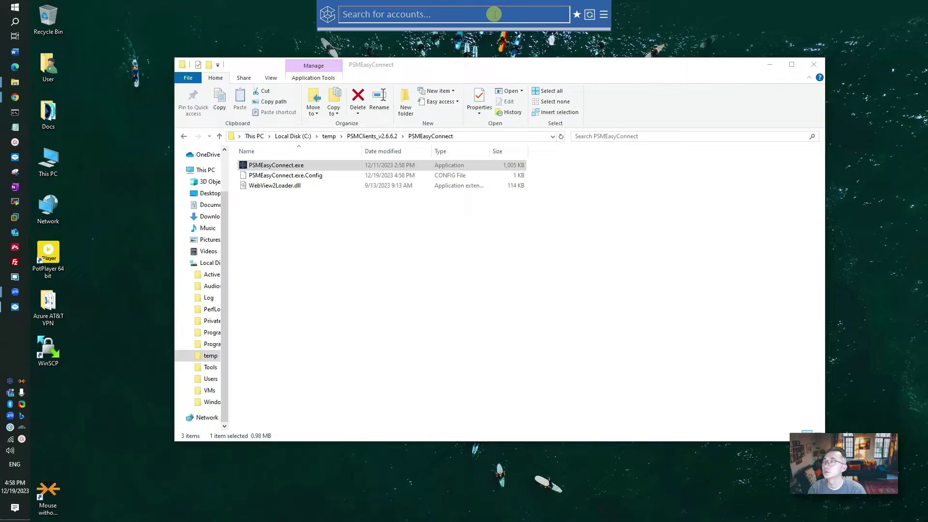
- Search 'win' and connect as winadmin1 to 192.168.111.11
text(win)
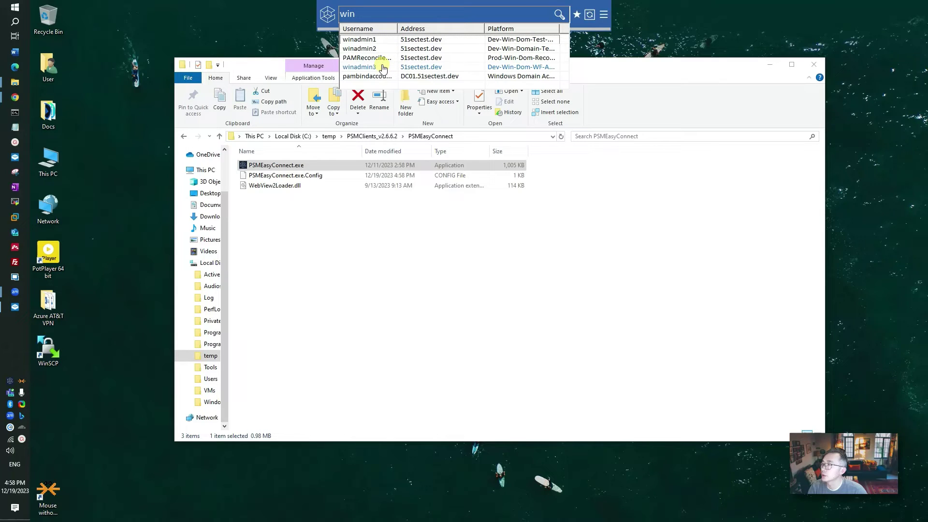
click(388, 37)
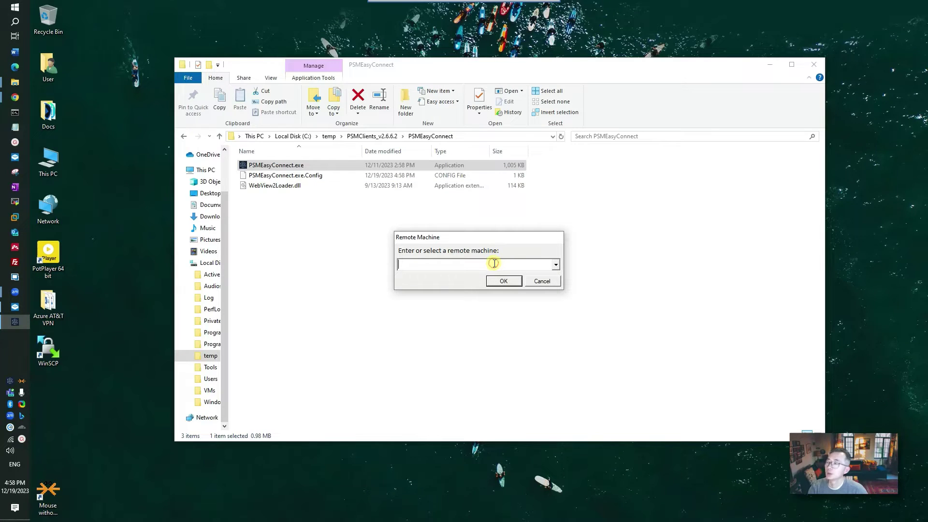
text(192.16)
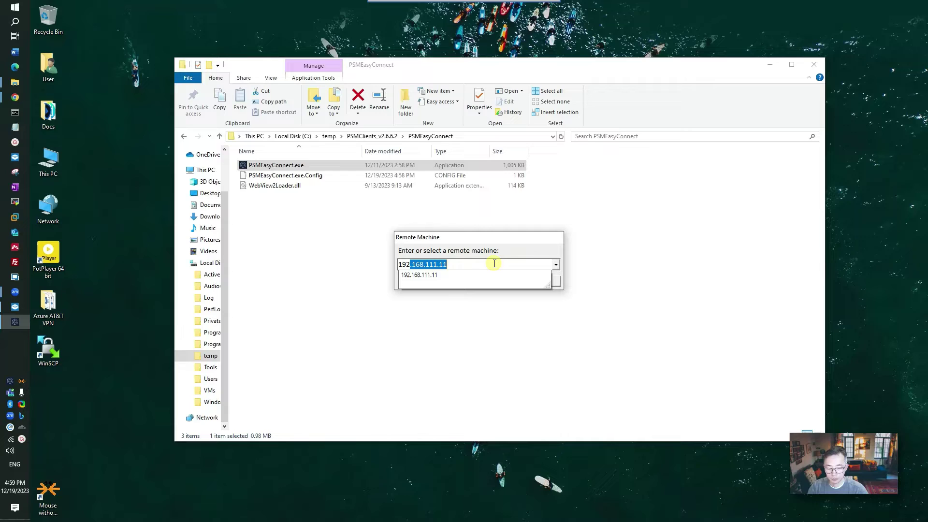
text(8.111.)
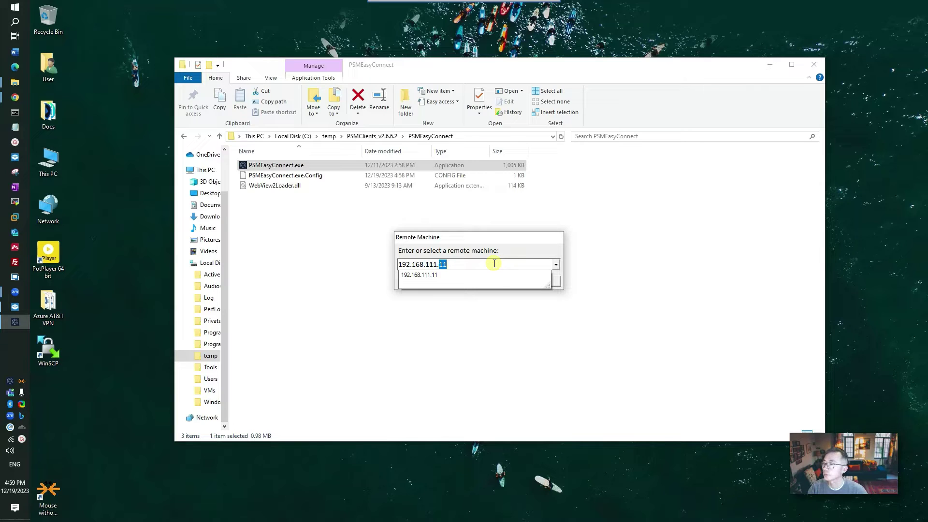
text(11)
click(512, 281)
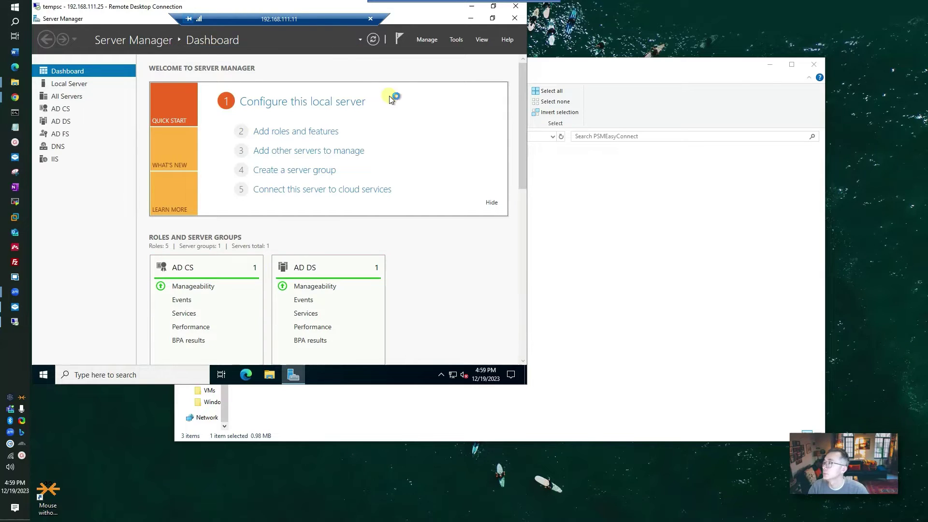
- Disconnect the remote session through the server's Start menu power options
click(42, 376)
click(42, 375)
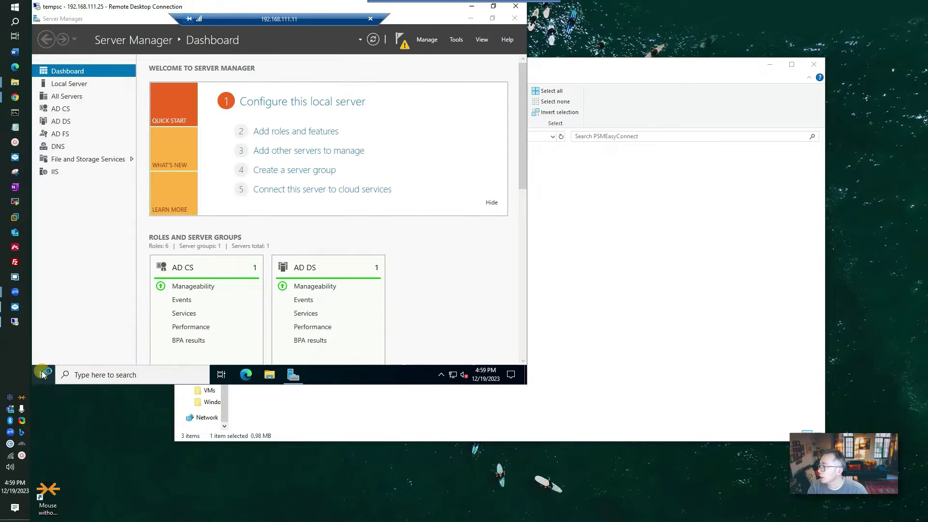
click(42, 374)
mouse_move(50, 263)
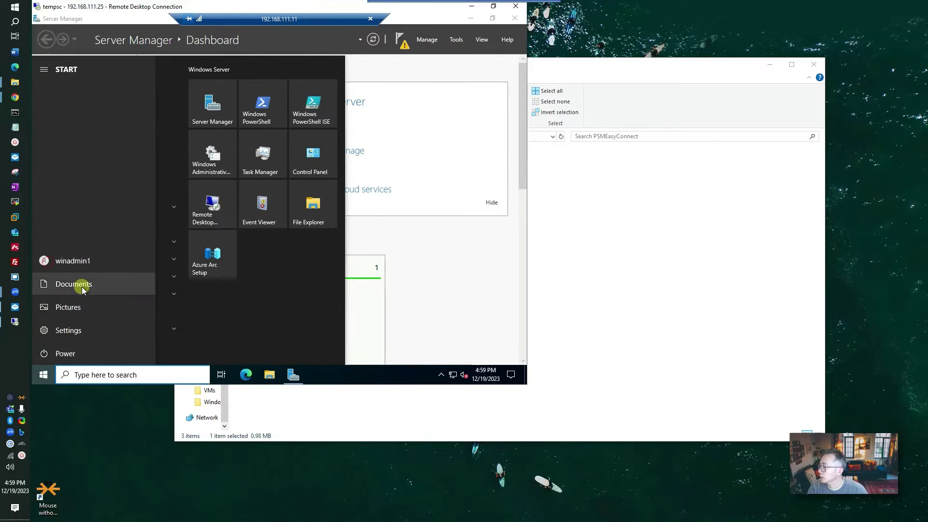
click(103, 353)
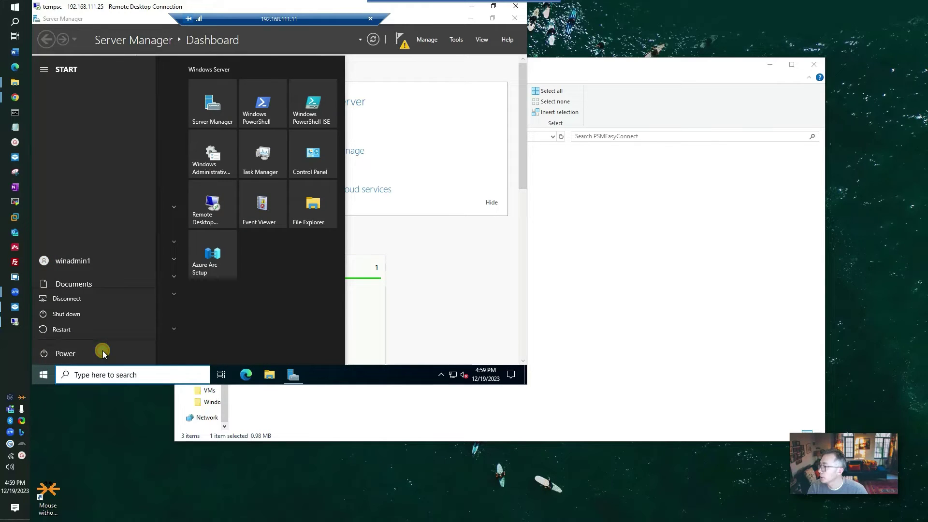
click(118, 296)
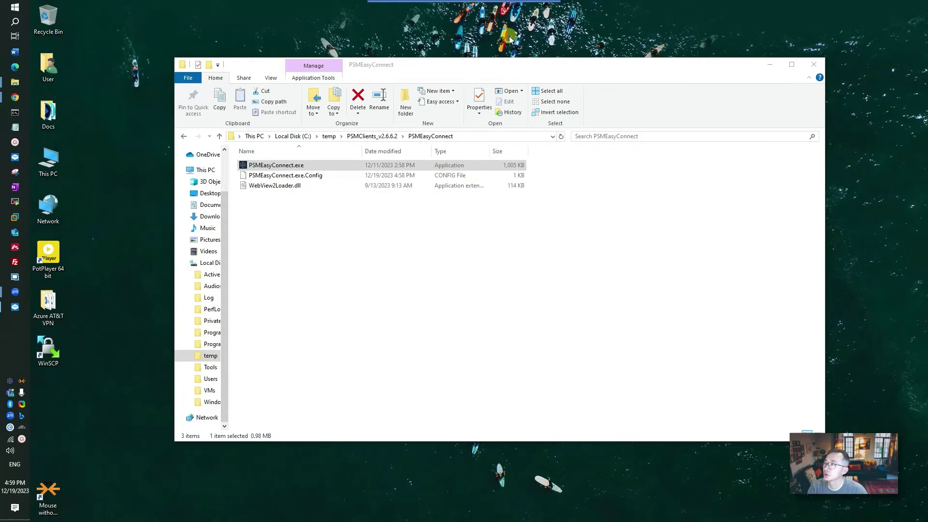
- Launch PSM ConnectionManager and dismiss its sign-in prompt
key(alt+Tab)
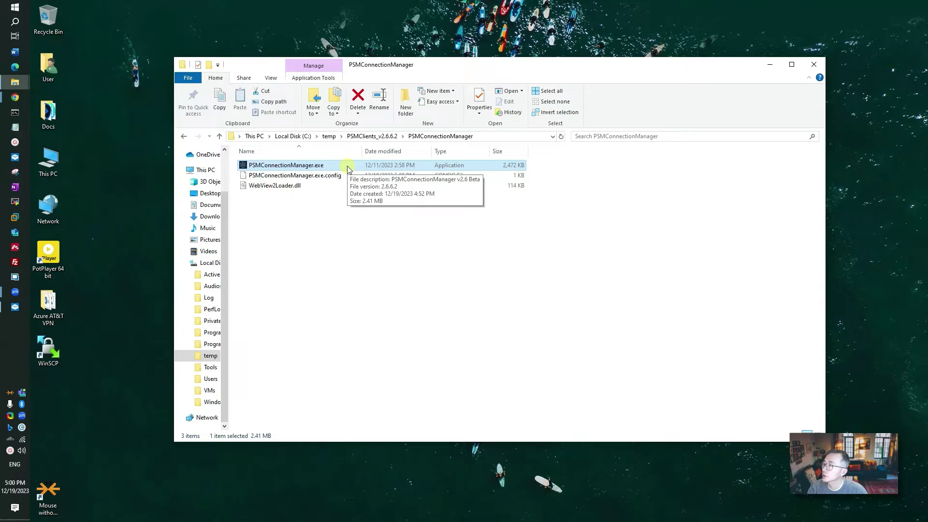
double_click(347, 166)
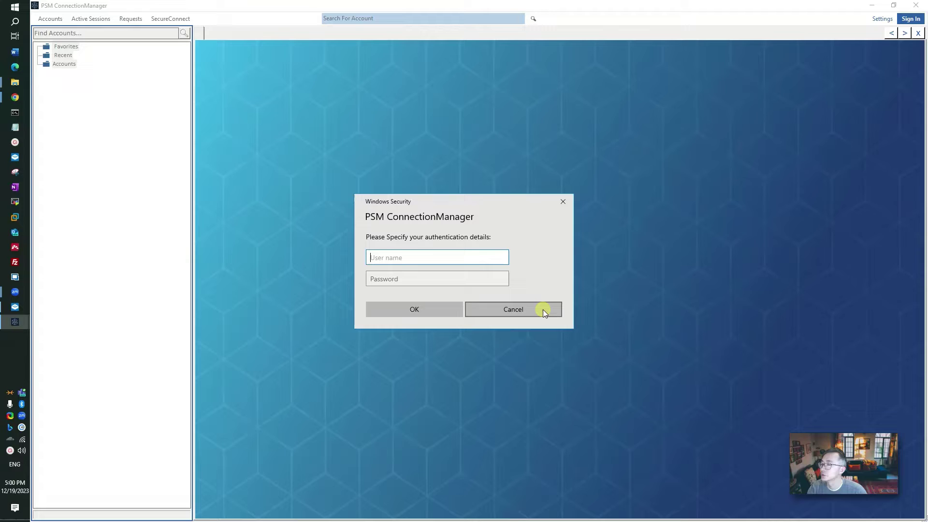
click(542, 309)
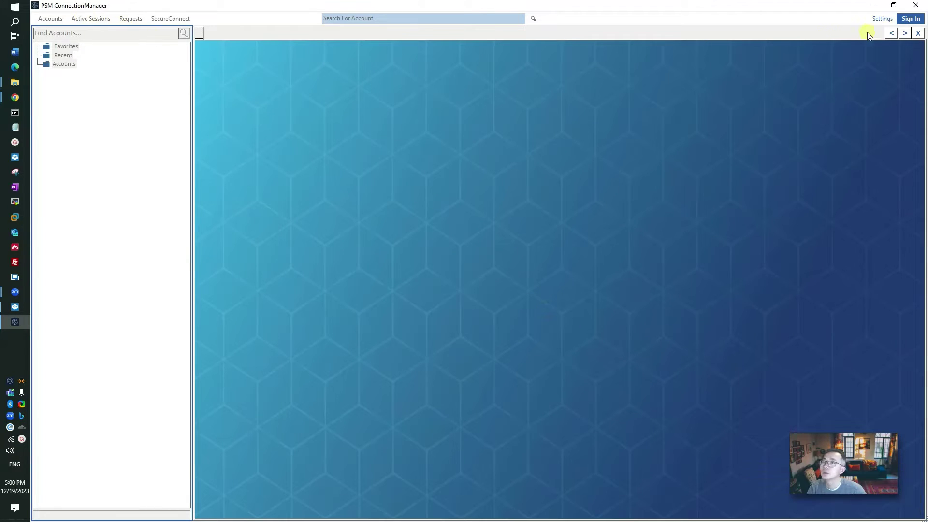
click(883, 18)
mouse_move(559, 187)
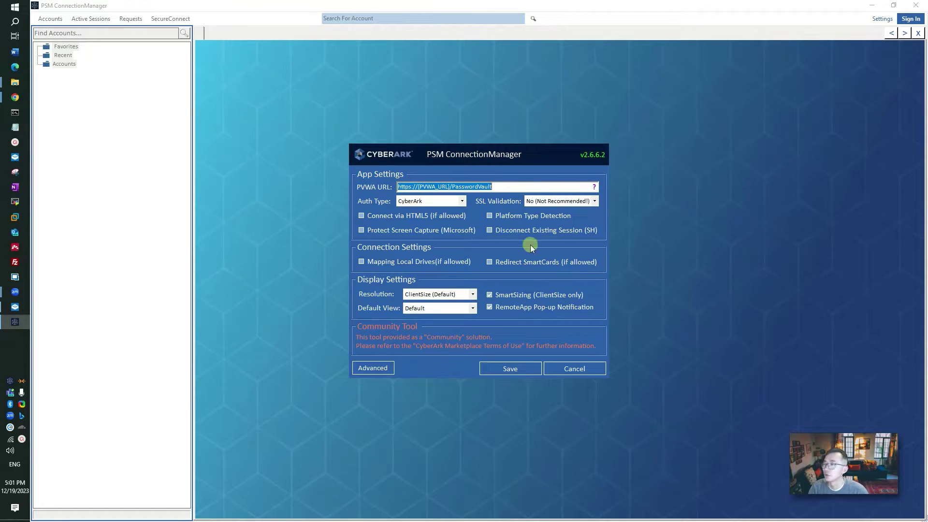
mouse_move(428, 187)
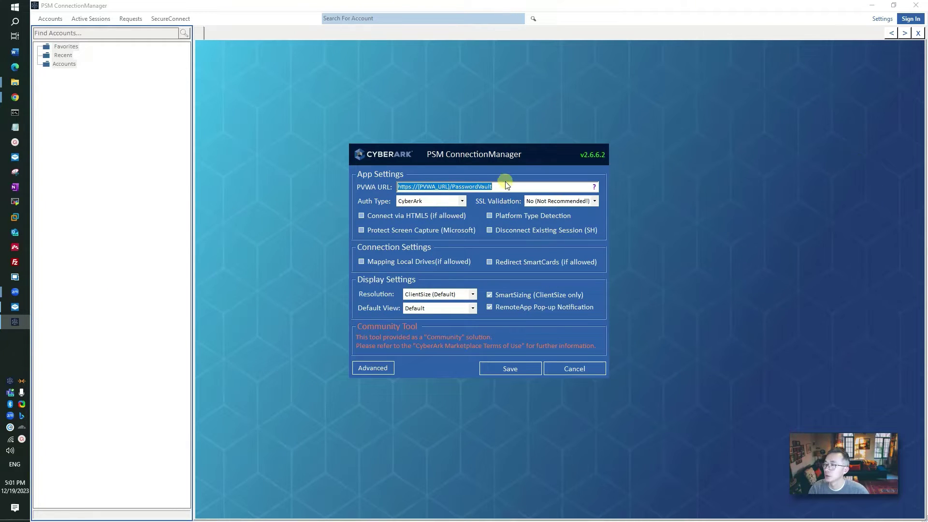
key(ctrl+v)
mouse_move(520, 190)
key(BackSpace)
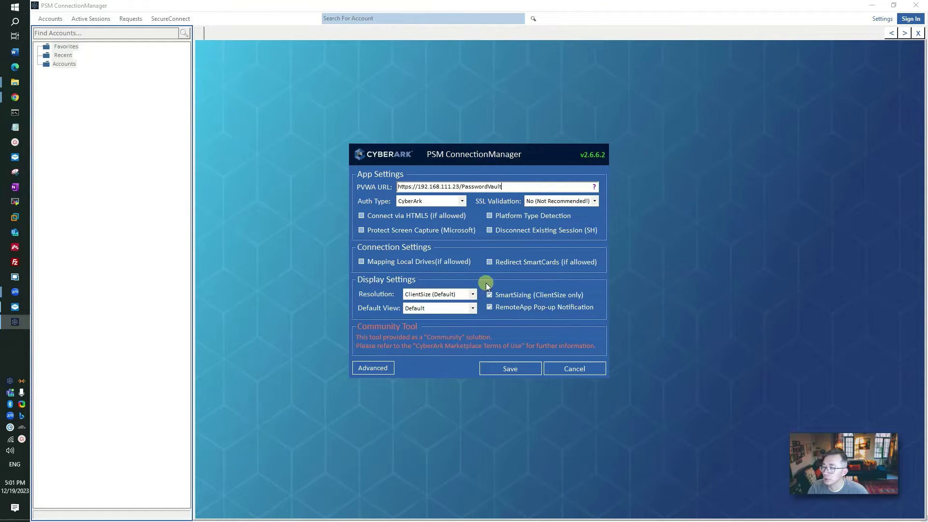
click(512, 369)
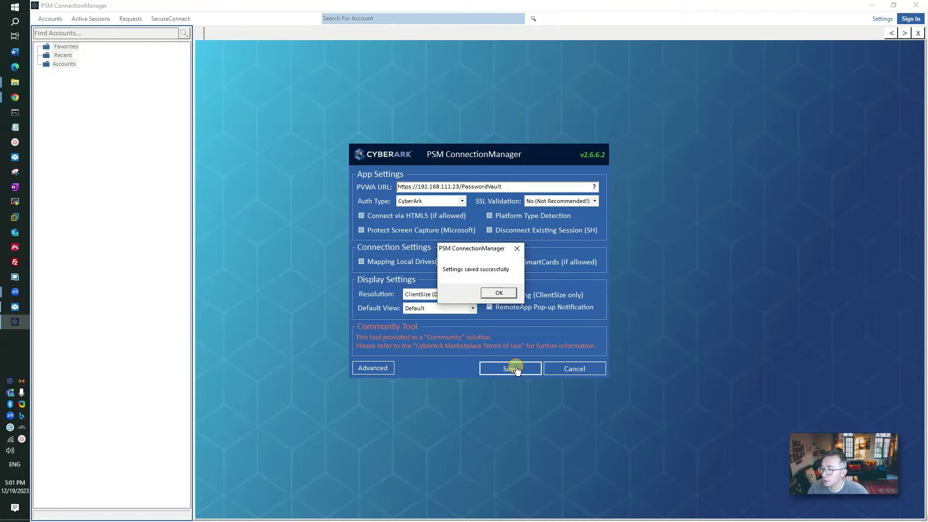
click(499, 293)
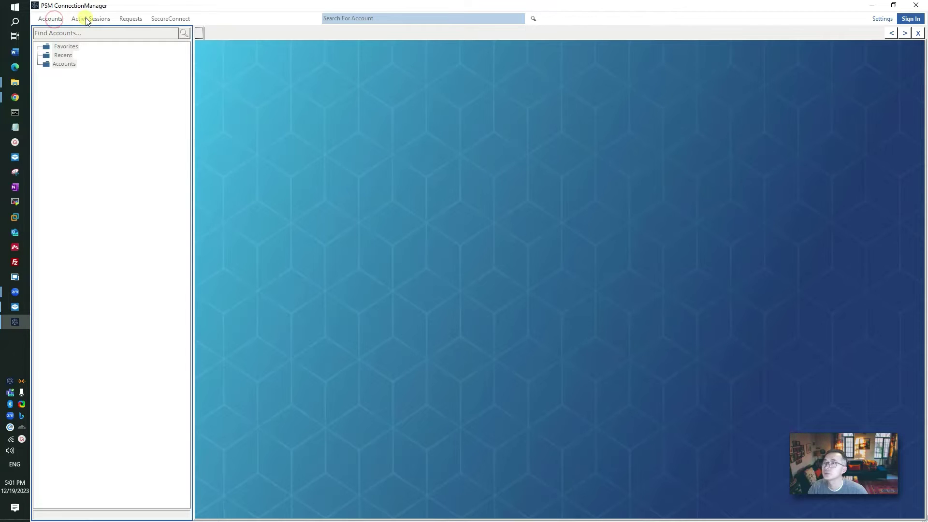
- Log in with the admin user name and password and expand the Accounts tree
click(912, 19)
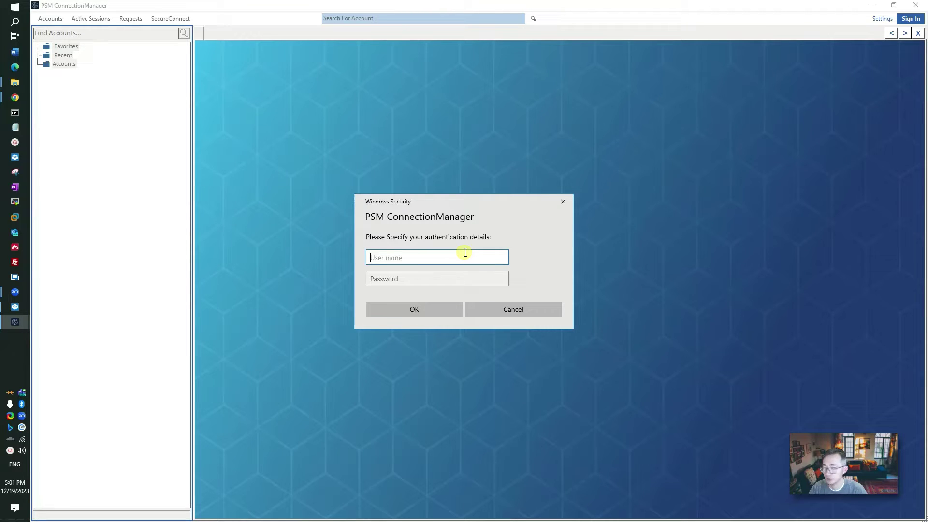
text(admin2)
key(Tab)
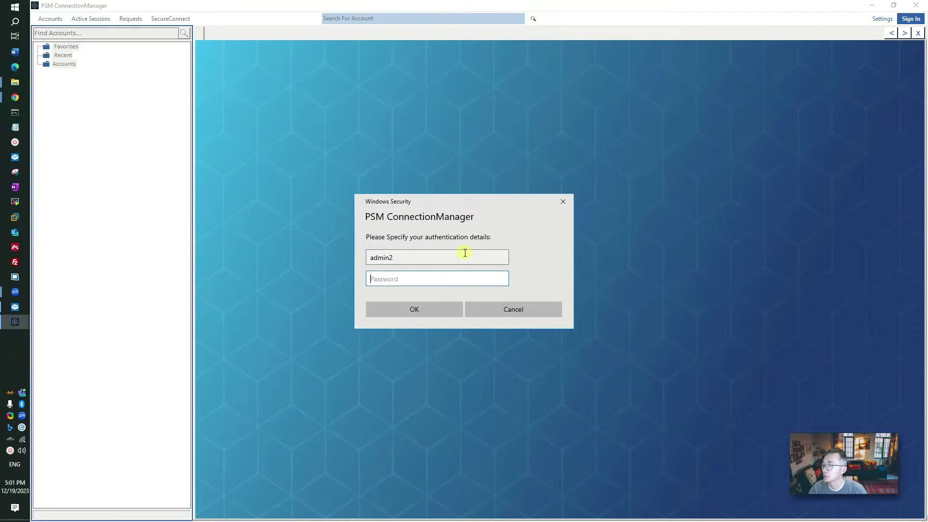
text(••••••)
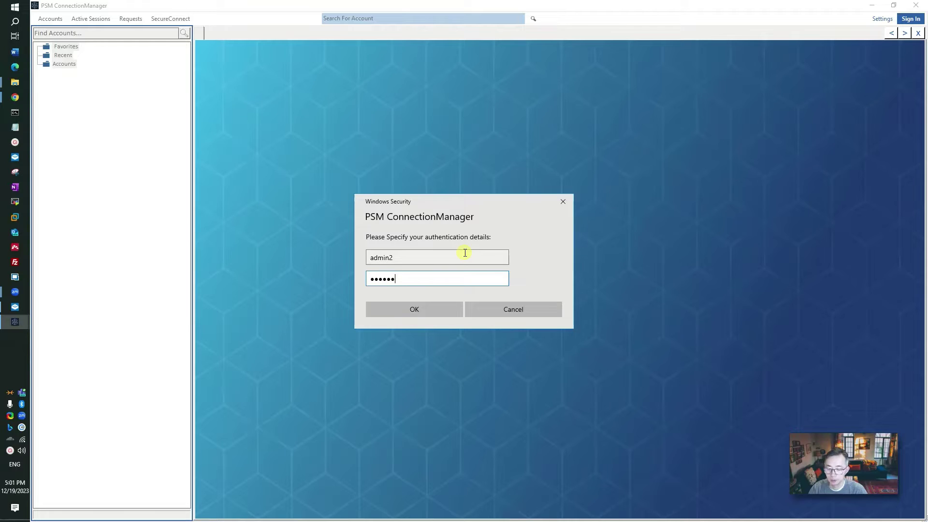
text(•••)
key(Return)
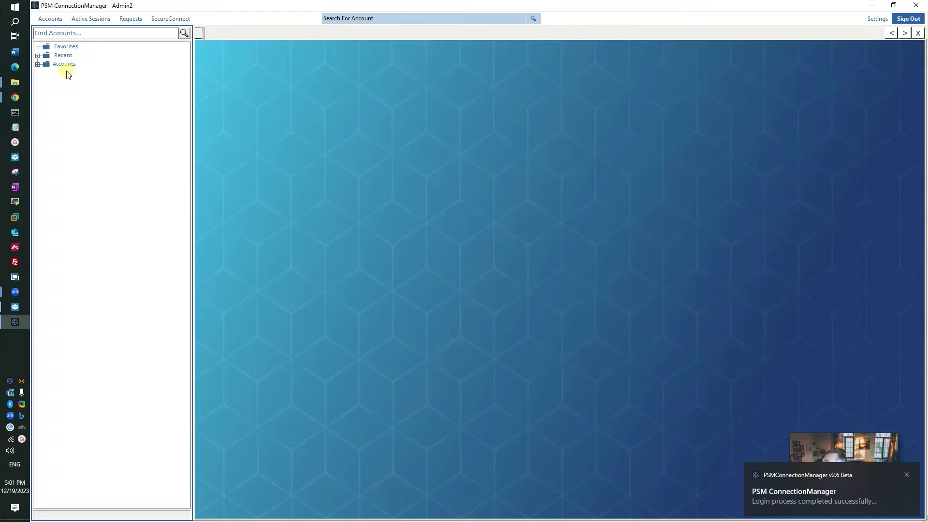
double_click(68, 65)
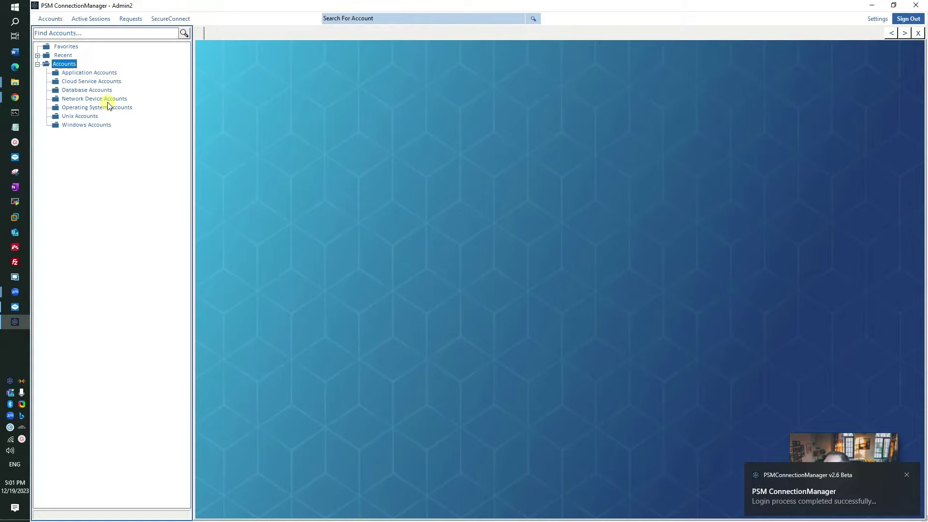
- Expand Windows Accounts and its safe folders down to Dev-Win-Domain-Test-1 Accounts
click(100, 127)
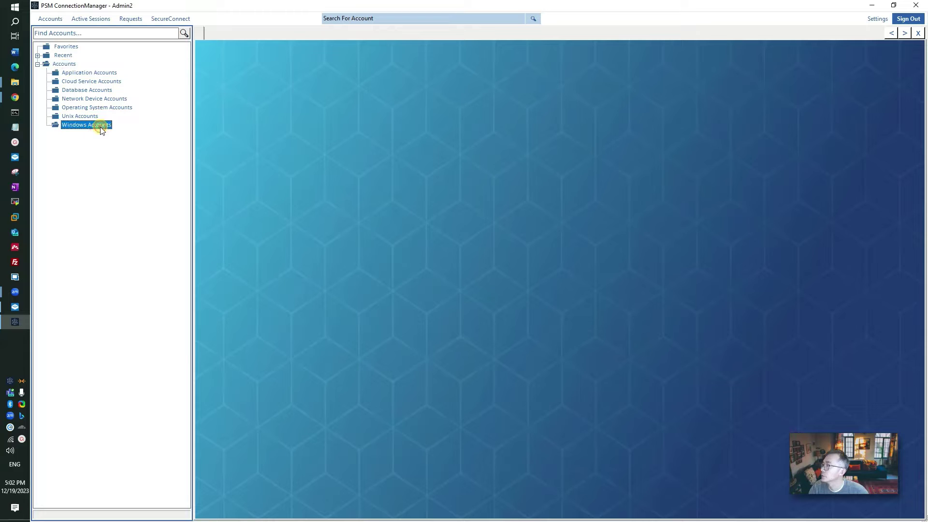
click(46, 125)
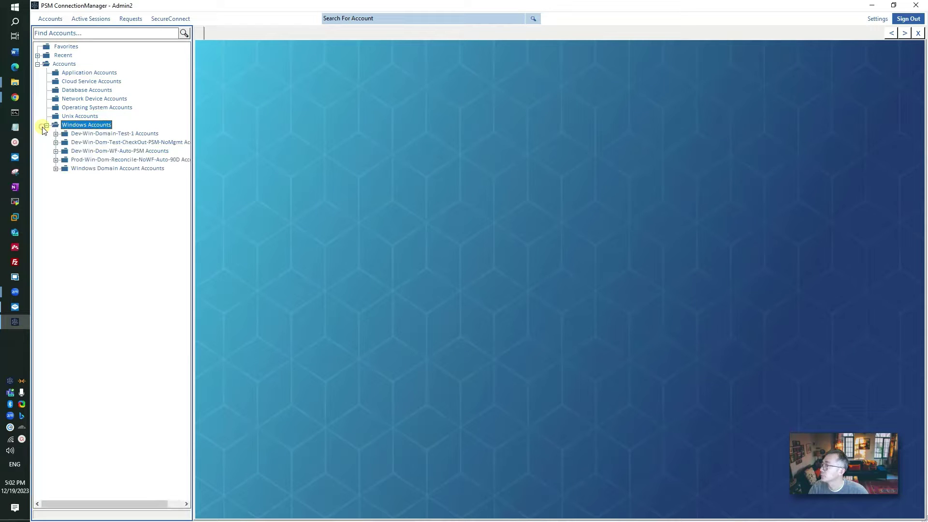
click(56, 168)
click(56, 160)
click(56, 151)
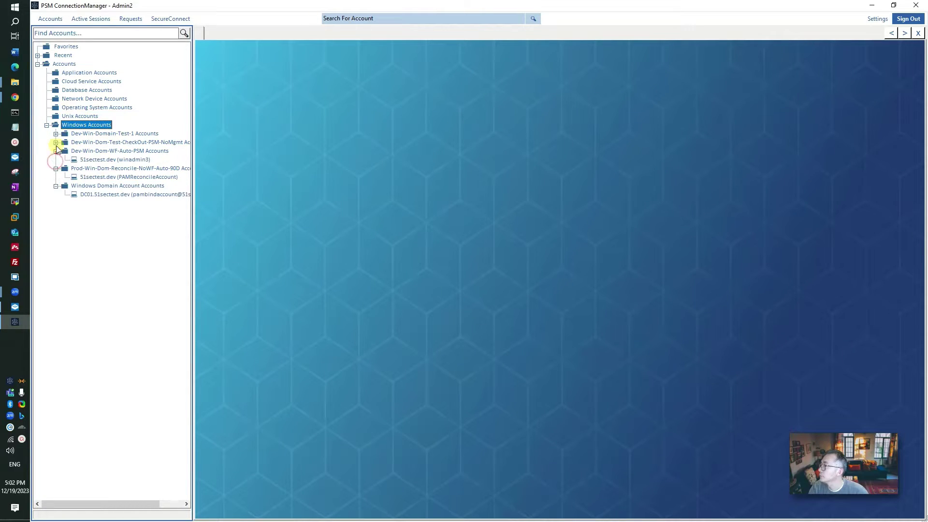
click(56, 142)
click(56, 133)
- Start an RDP connection for the Dev-Win-Domain-Test-1 account, entering 192.168.111.11 as remote machine
click(138, 142)
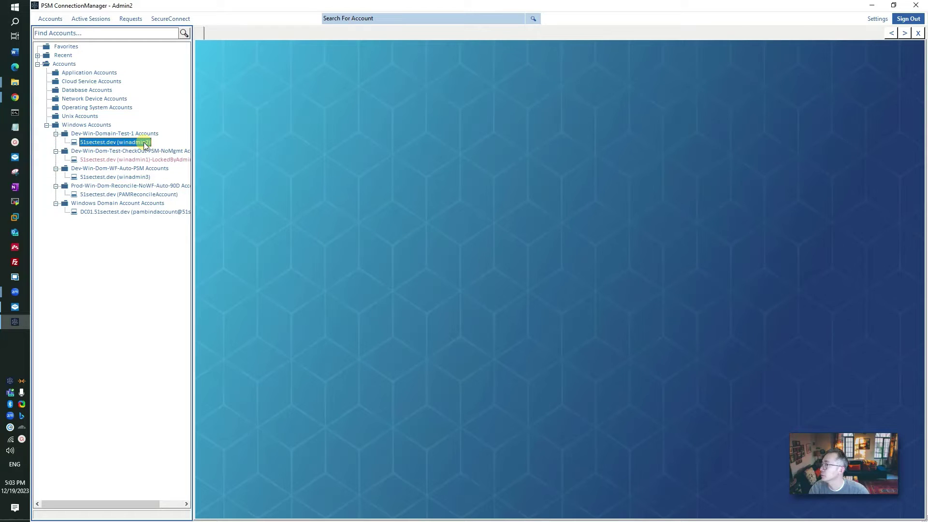
right_click(145, 145)
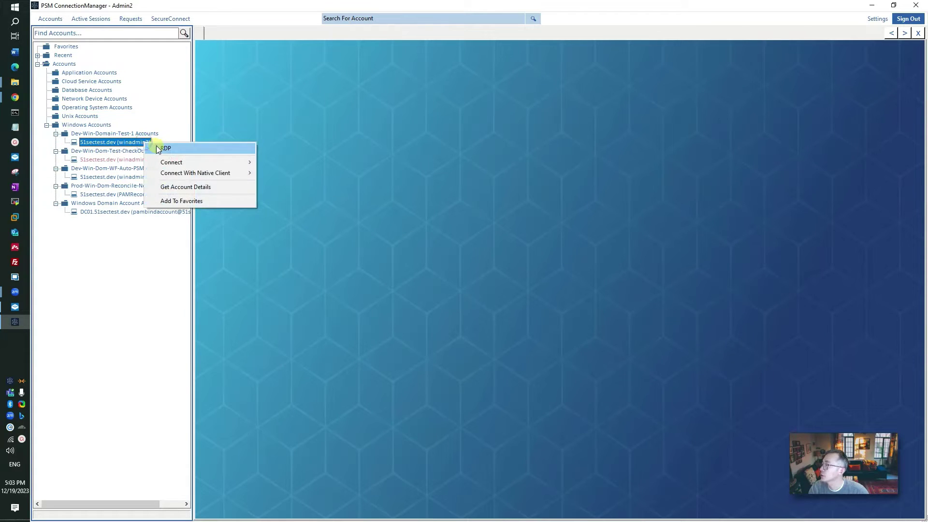
click(160, 146)
click(556, 280)
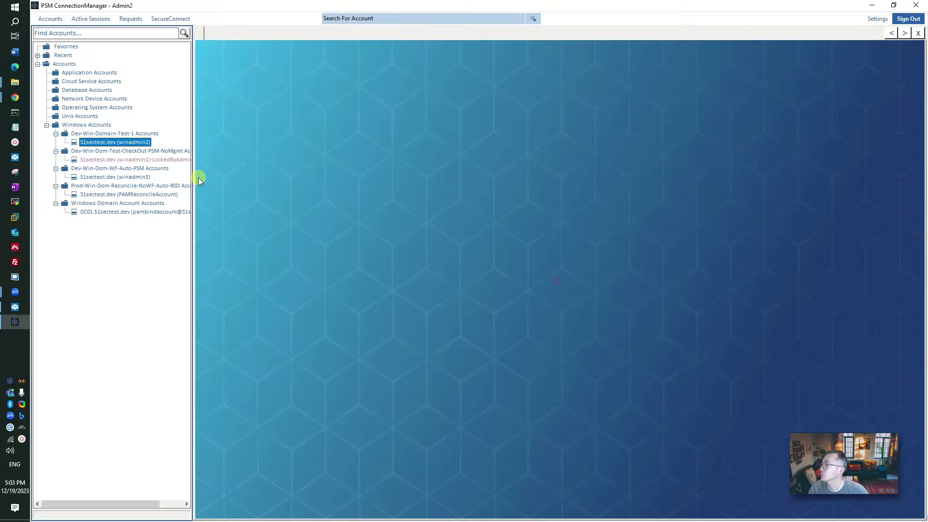
right_click(140, 143)
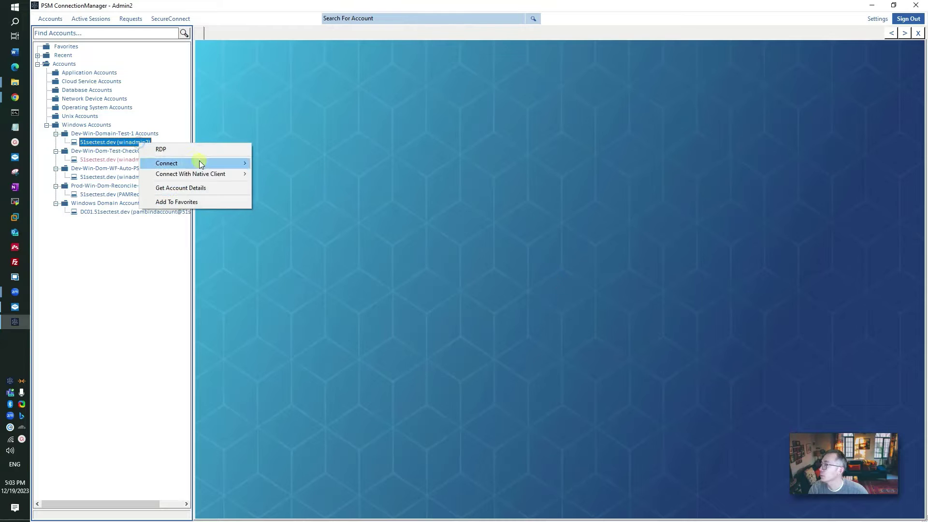
click(231, 149)
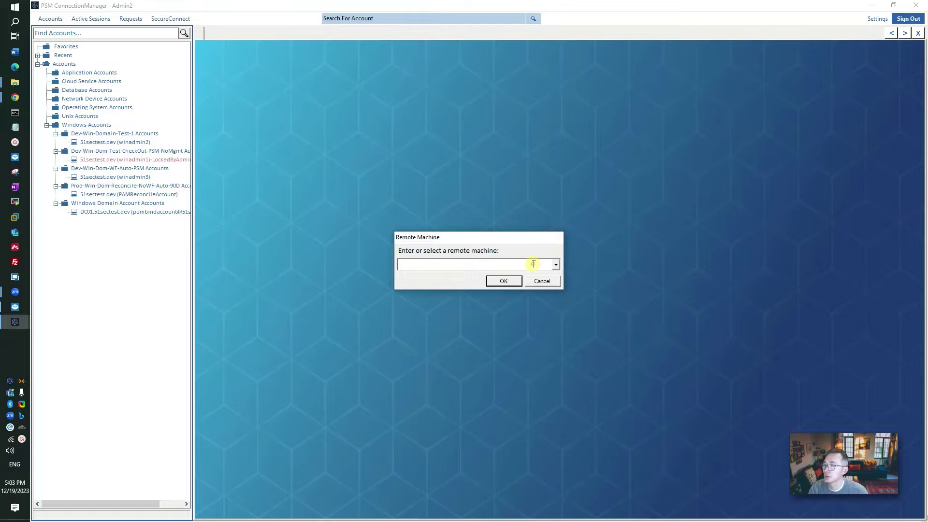
text(192.168.111.11)
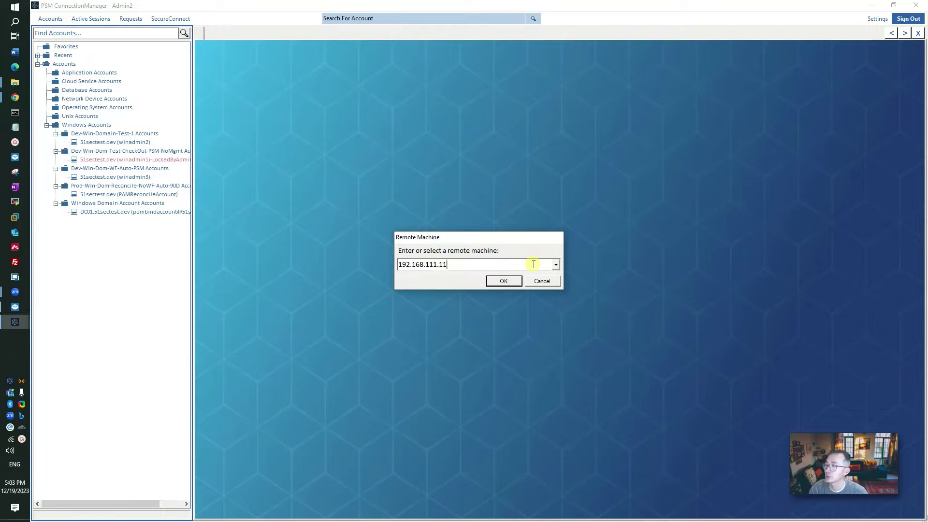
- Confirm 192.168.111.11 as the remote machine to launch the RDP session
click(508, 282)
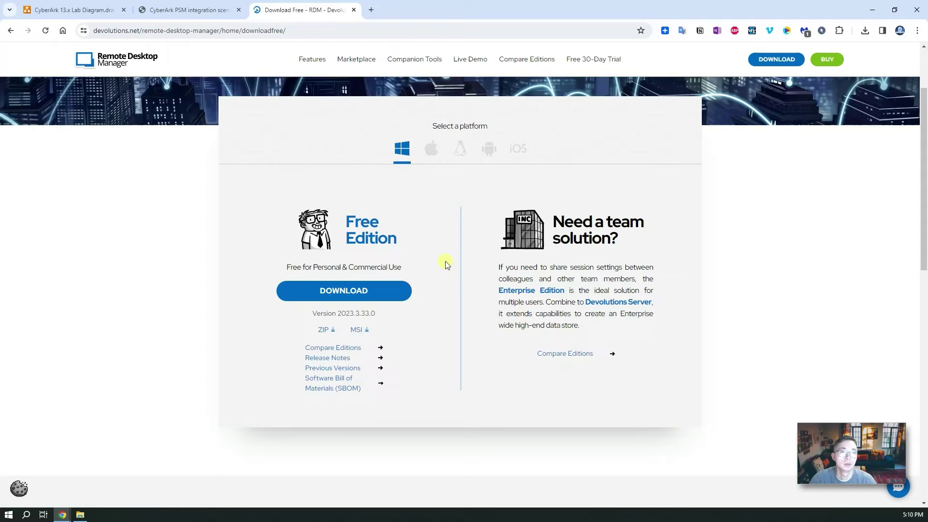
- Read the CyberArk KB articles on AAM certificates, Dashboard, entry types and PSM integration scenarios
click(189, 9)
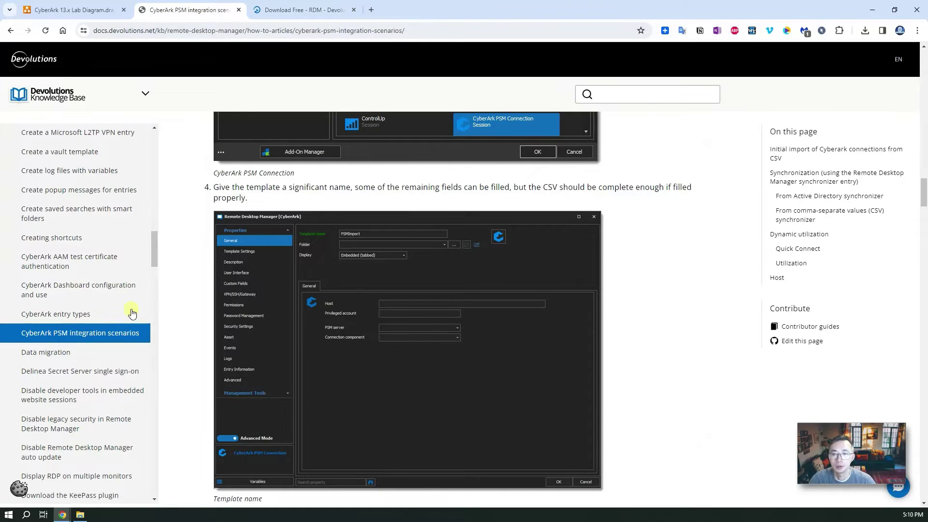
click(92, 266)
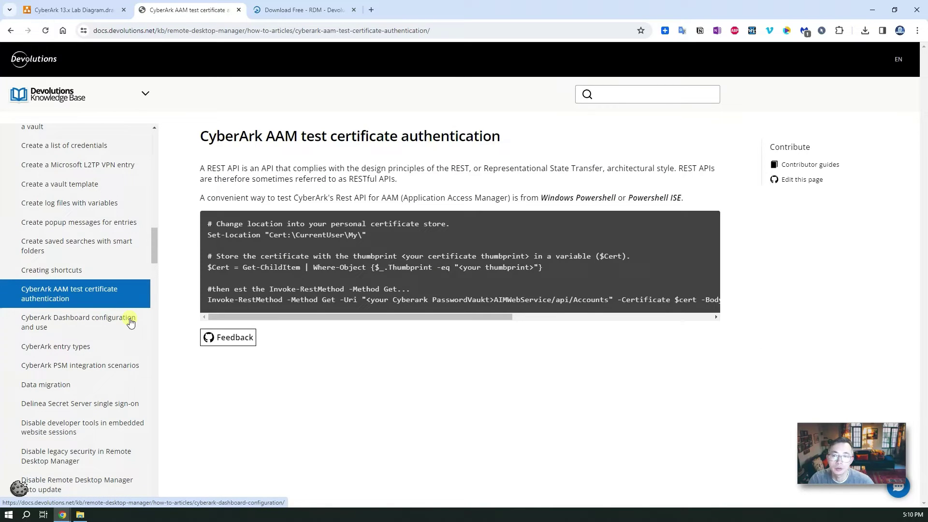
click(131, 345)
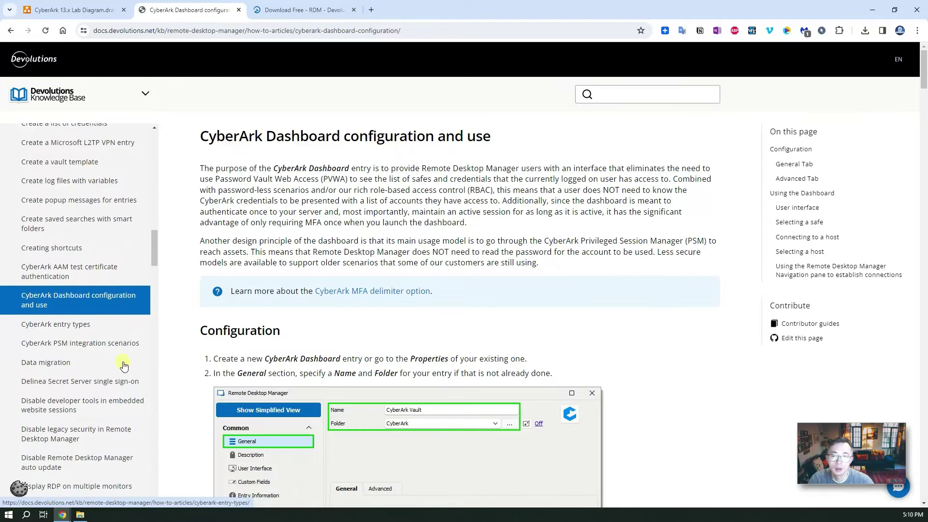
click(116, 320)
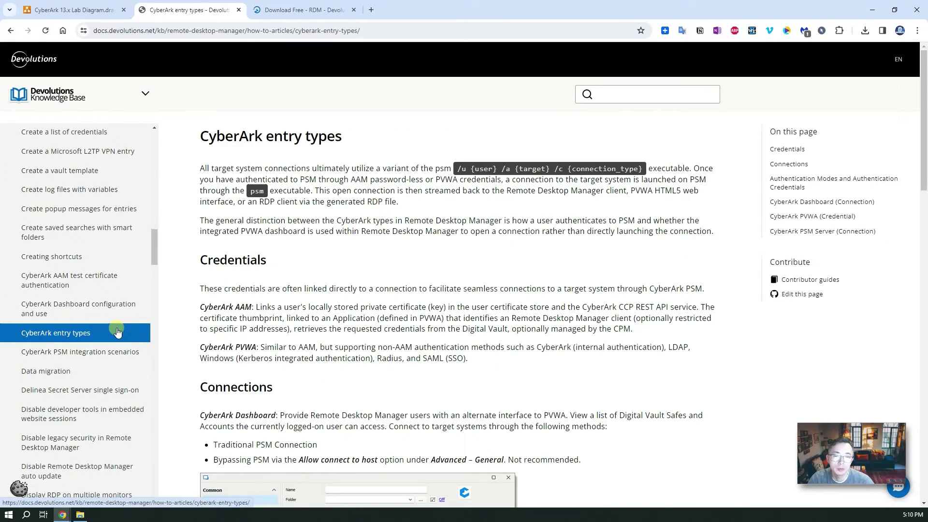
click(120, 353)
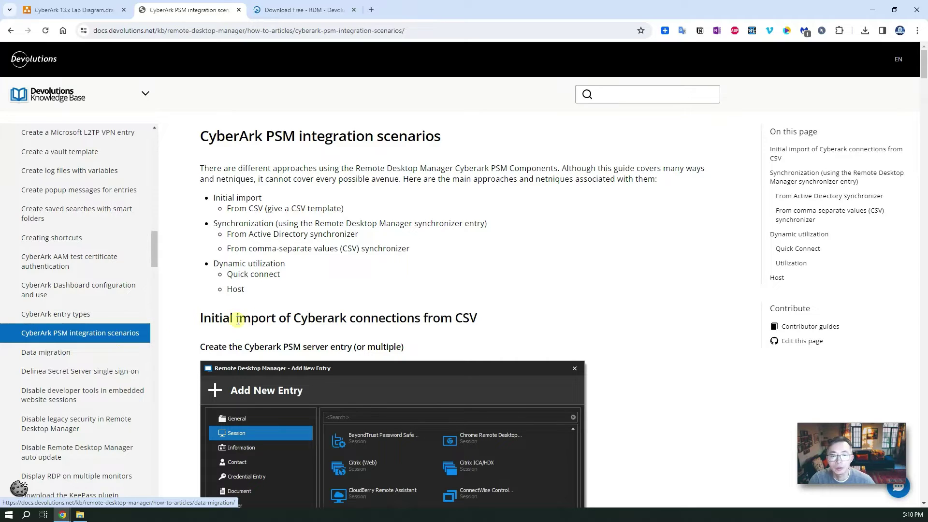
click(98, 336)
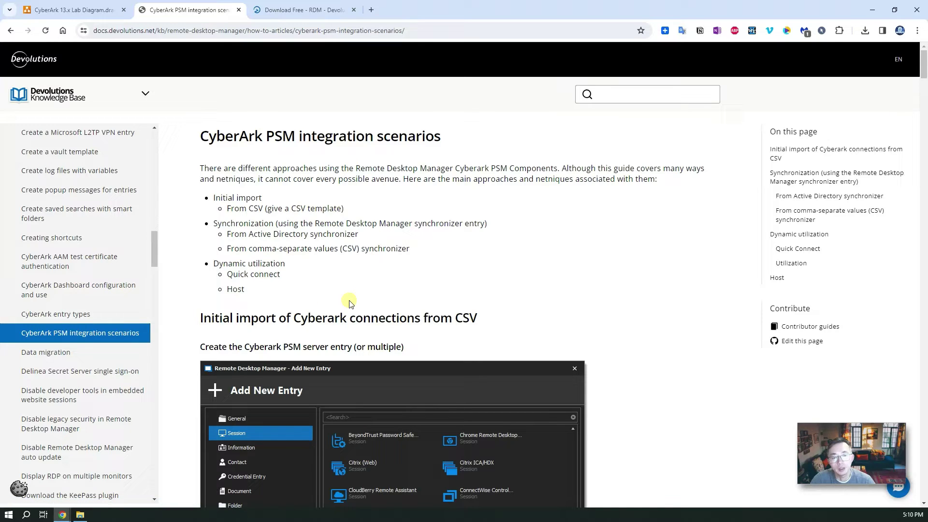
scroll(370, 312, down, 5)
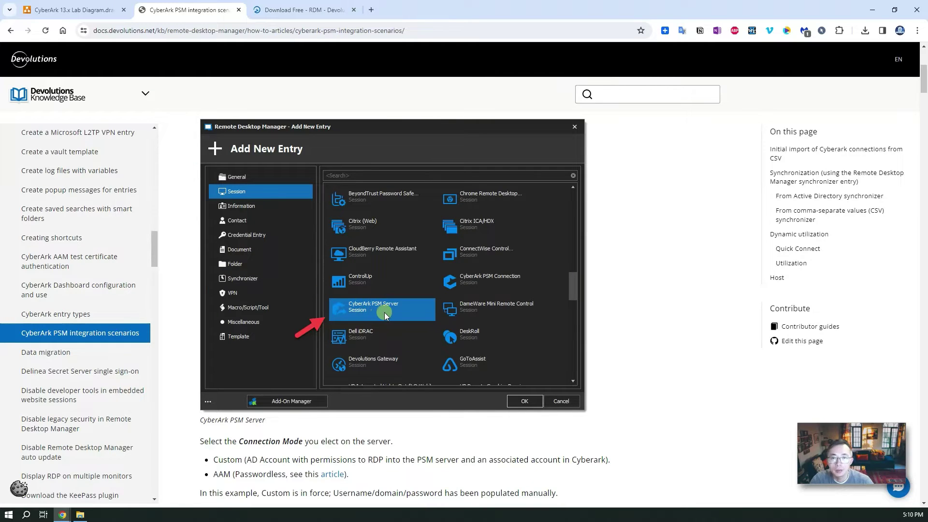
scroll(392, 321, down, 5)
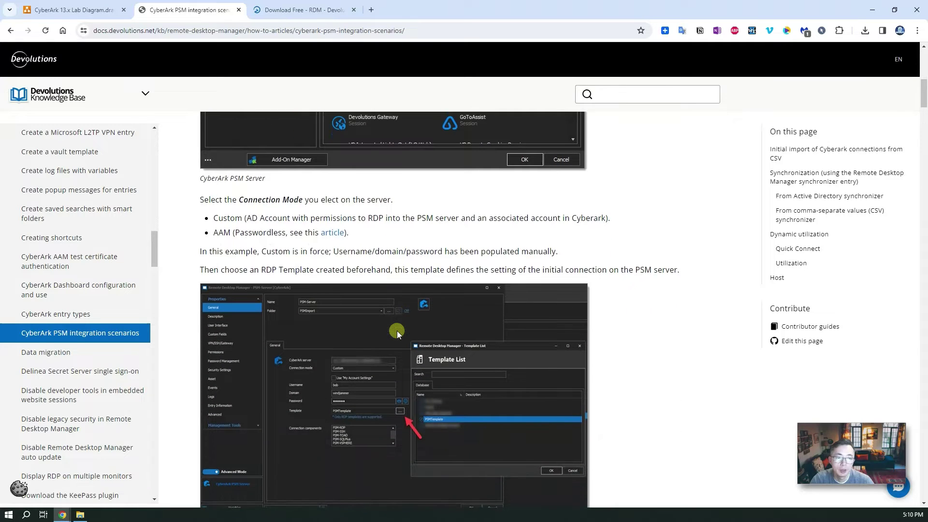
scroll(397, 331, down, 2)
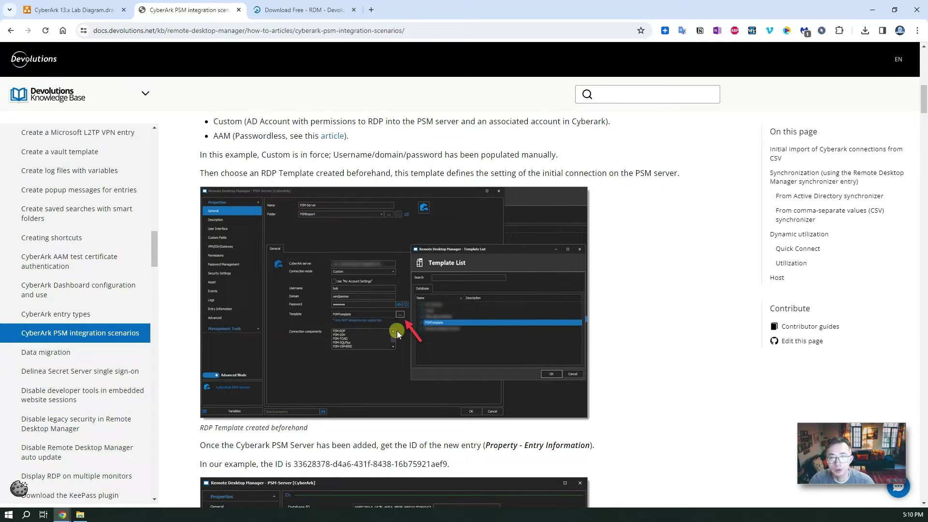
- From the download page, get the free edition of Remote Desktop Manager as a ZIP
click(273, 11)
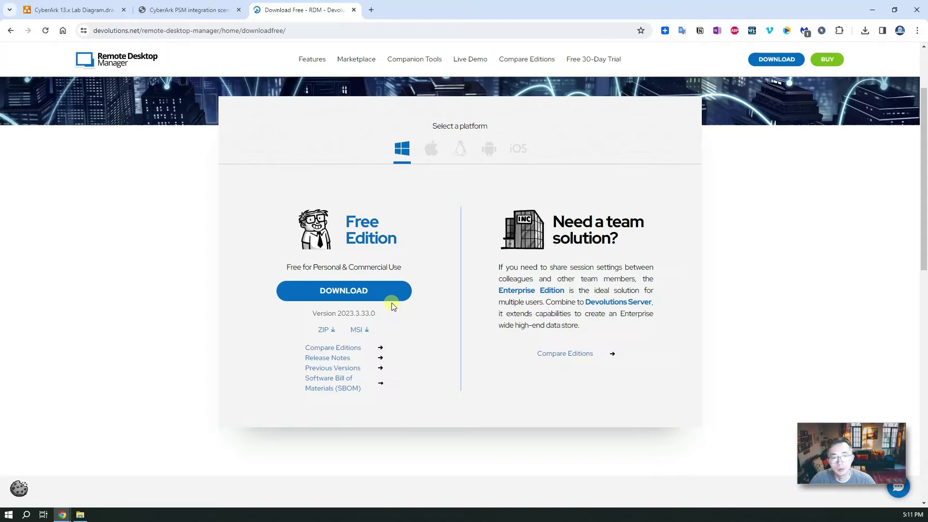
click(392, 300)
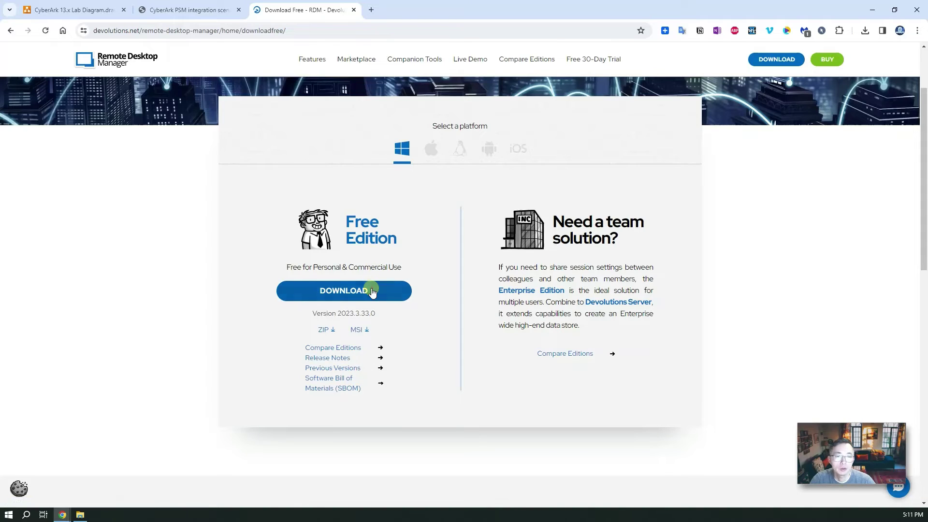
click(372, 292)
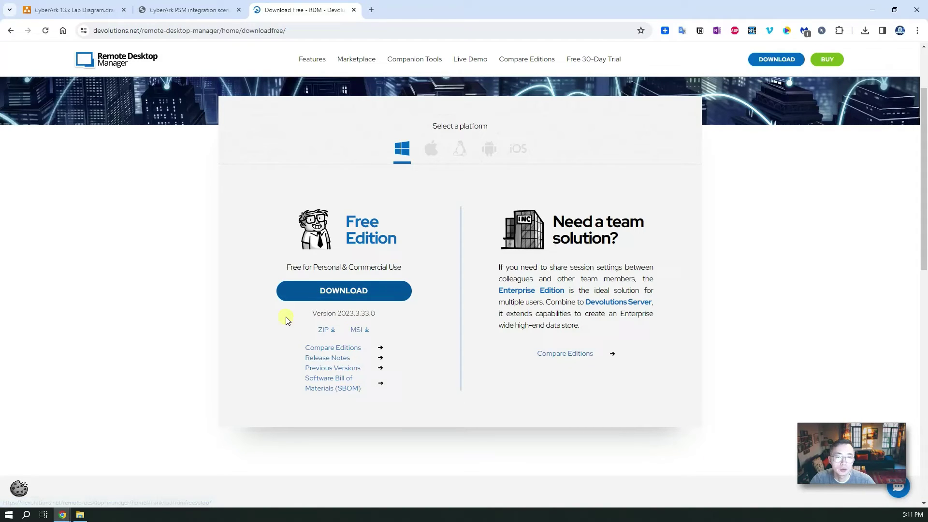
click(327, 331)
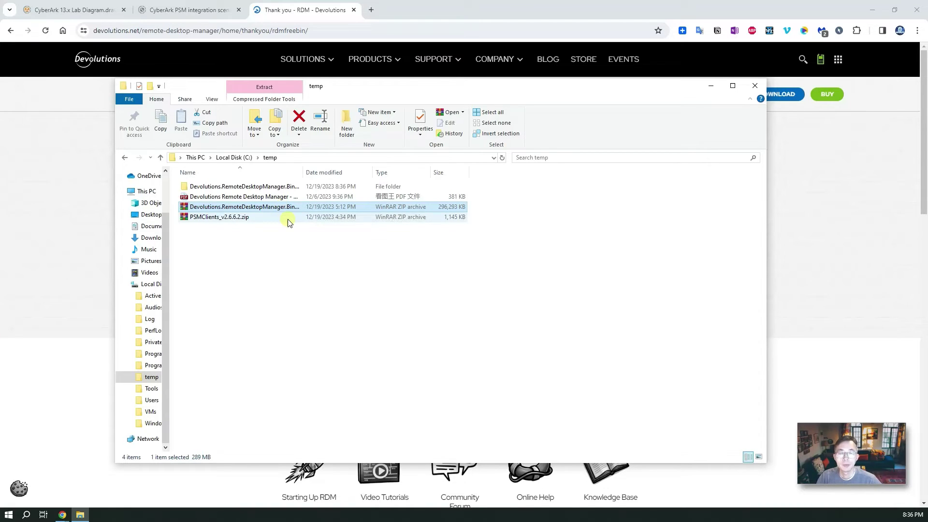
- Open the Devolutions.RemoteDesktopManager.Bin 2023.3.33.0 folder and run RemoteDesktopManager.exe
double_click(280, 186)
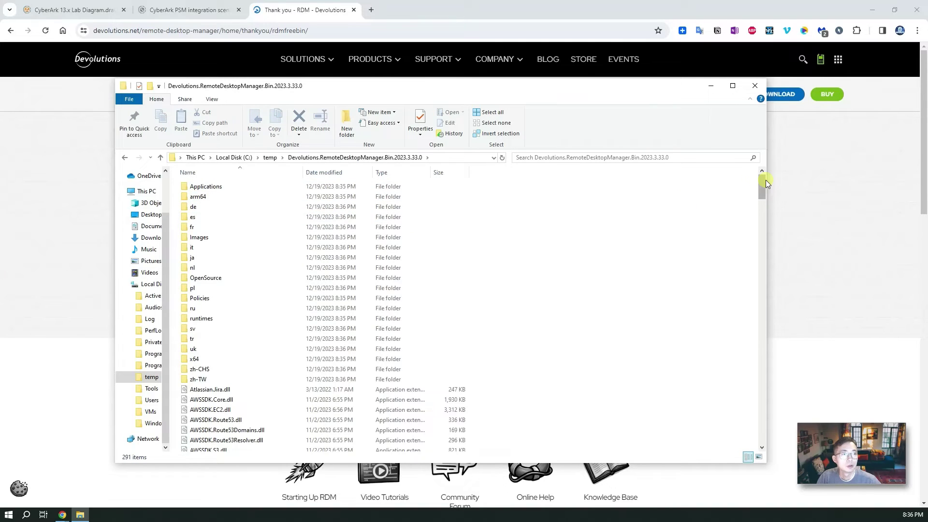
drag(765, 185, 762, 382)
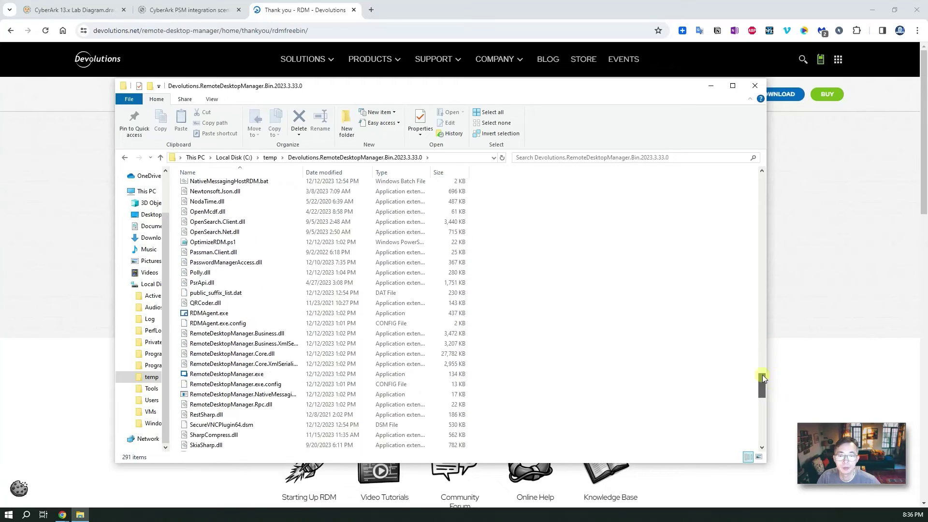
click(239, 374)
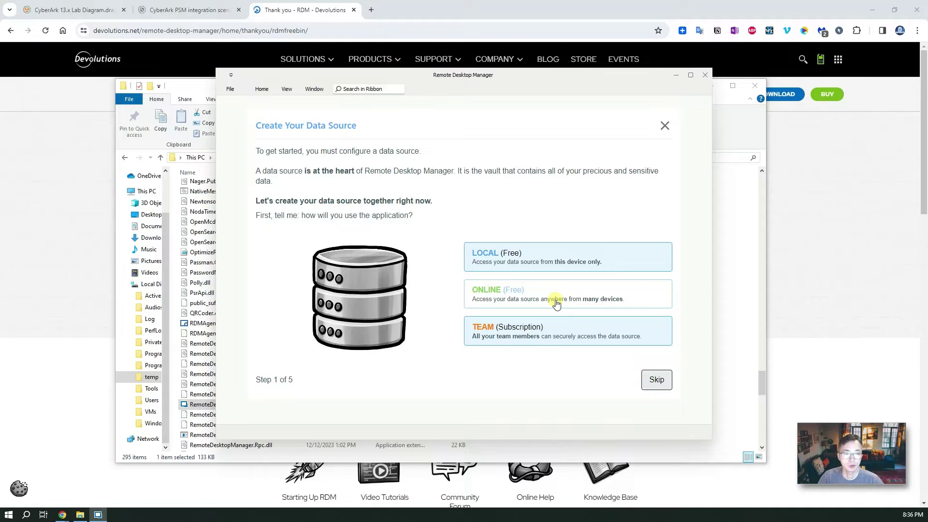
- Set up a local SQLite data source with no import, IT Professional profile and default theme
click(556, 263)
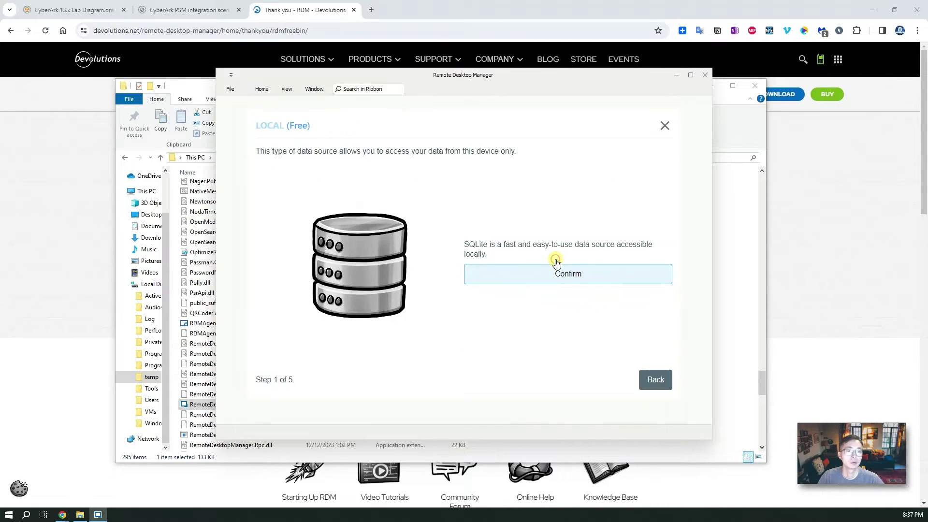
click(546, 283)
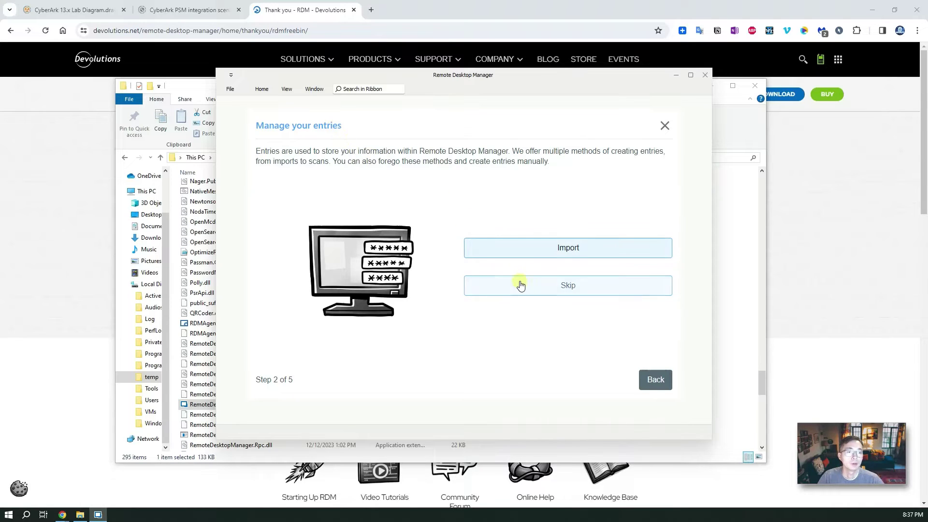
click(521, 285)
click(532, 246)
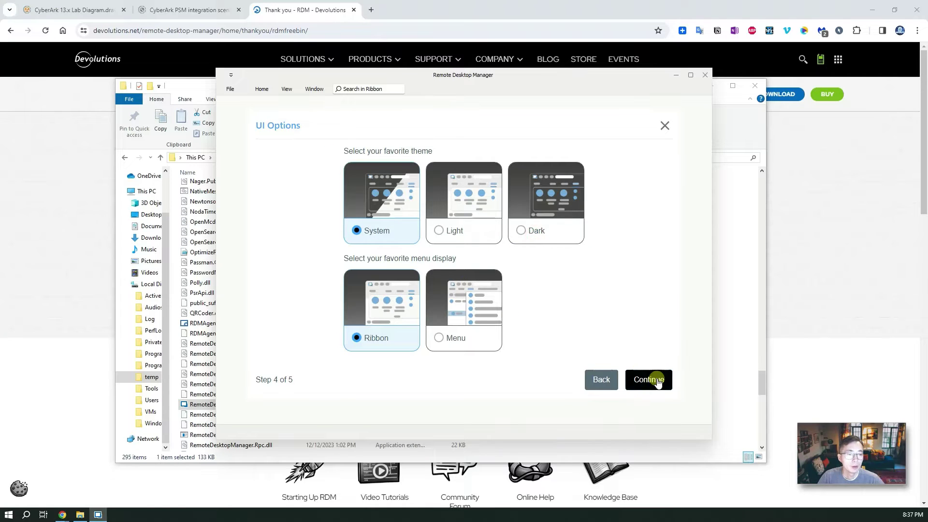
click(655, 380)
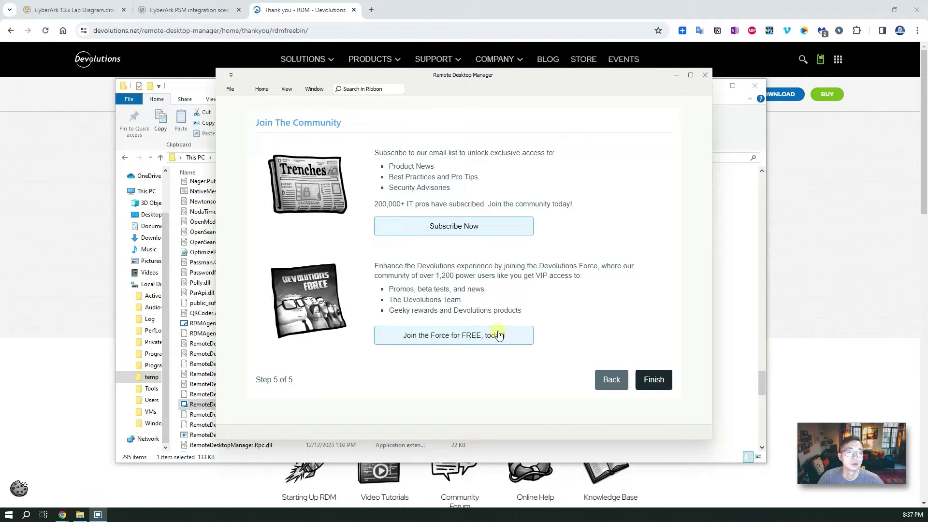
click(655, 380)
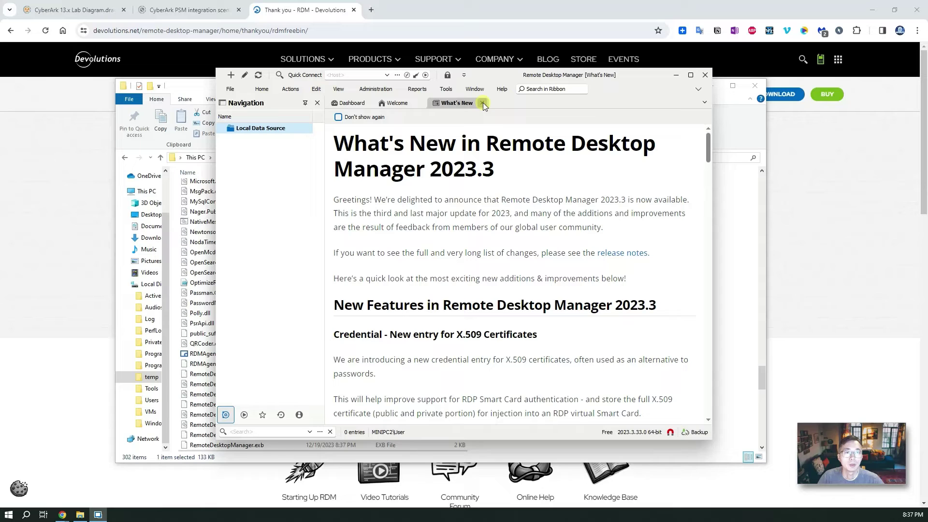
- Maximize the window and close the What's New and Welcome pages to reveal the dashboard
click(691, 75)
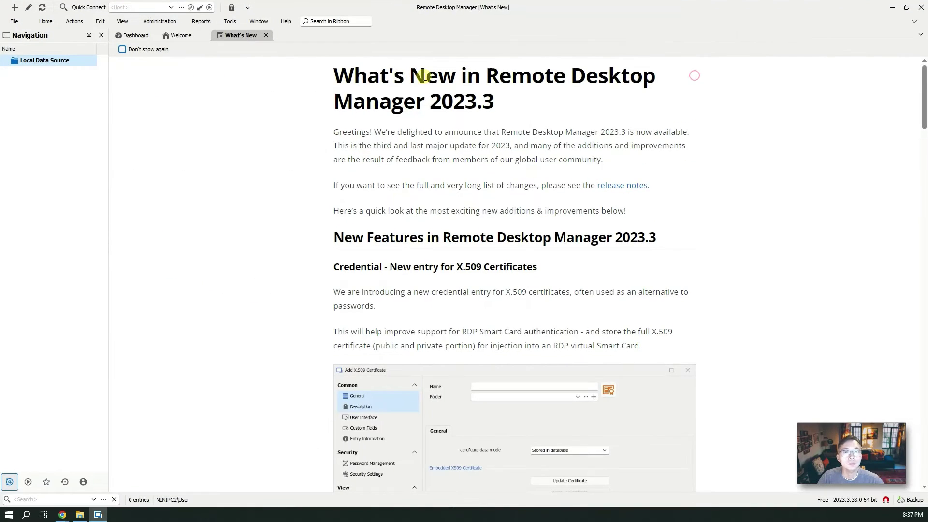
click(268, 36)
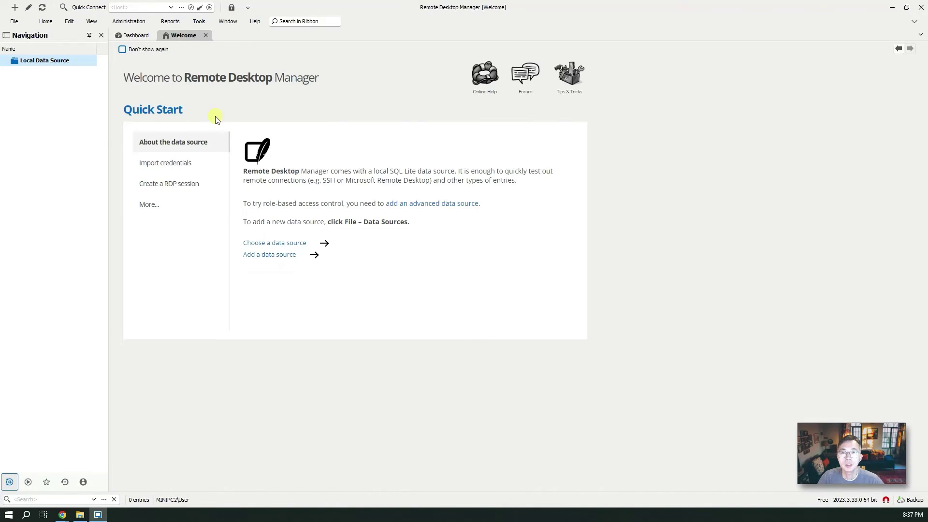
click(205, 36)
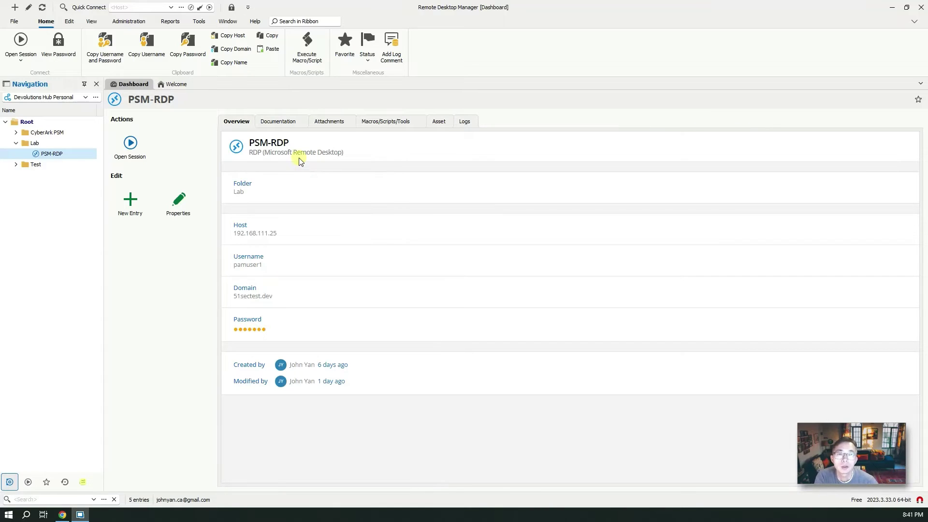
drag(354, 155, 74, 151)
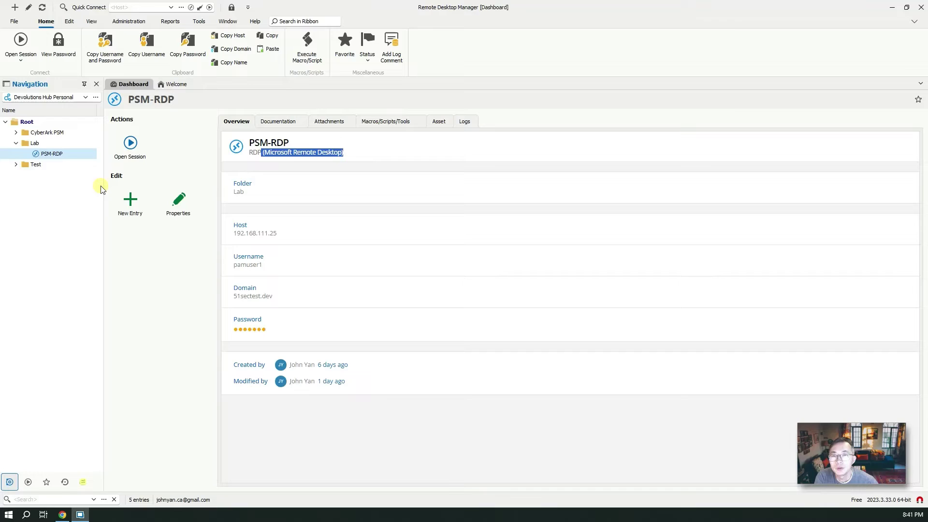
- Start a new standalone RDP (Microsoft Remote Desktop) entry, then cancel it
click(130, 200)
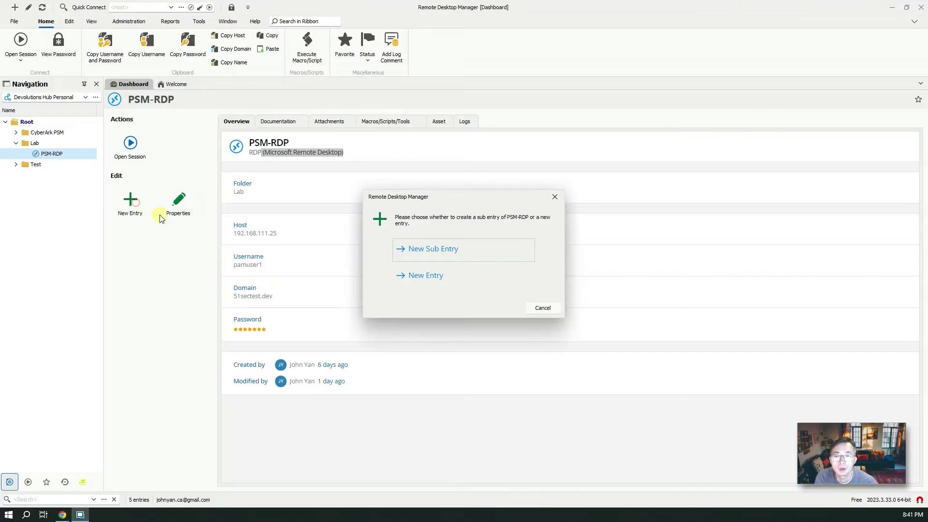
click(426, 277)
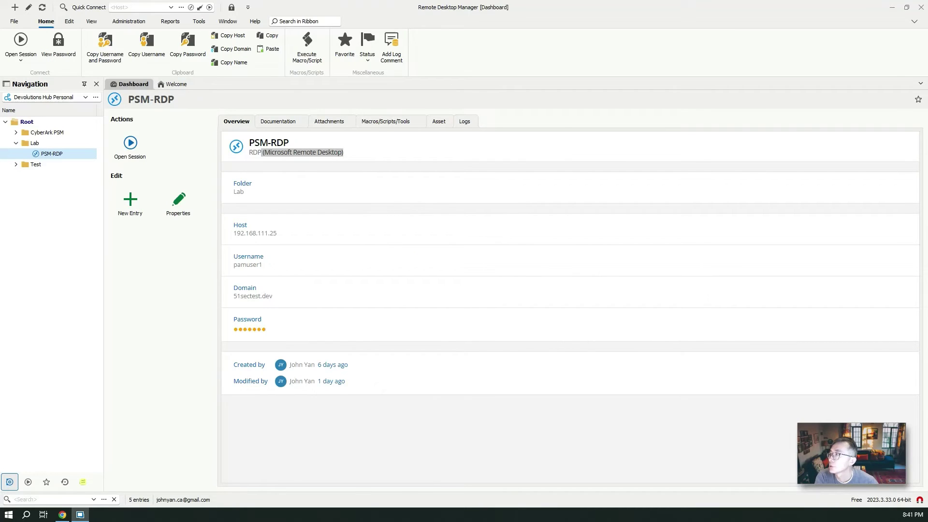
drag(429, 76, 580, 124)
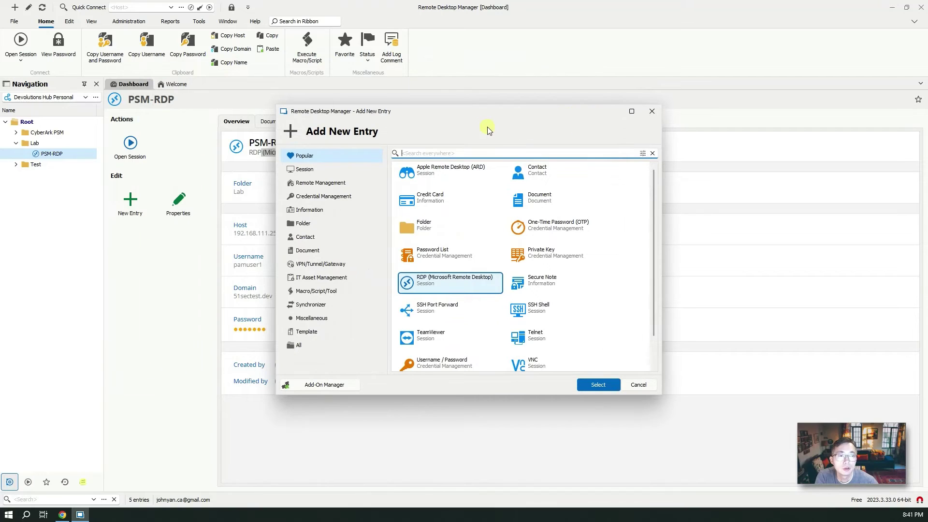
click(449, 280)
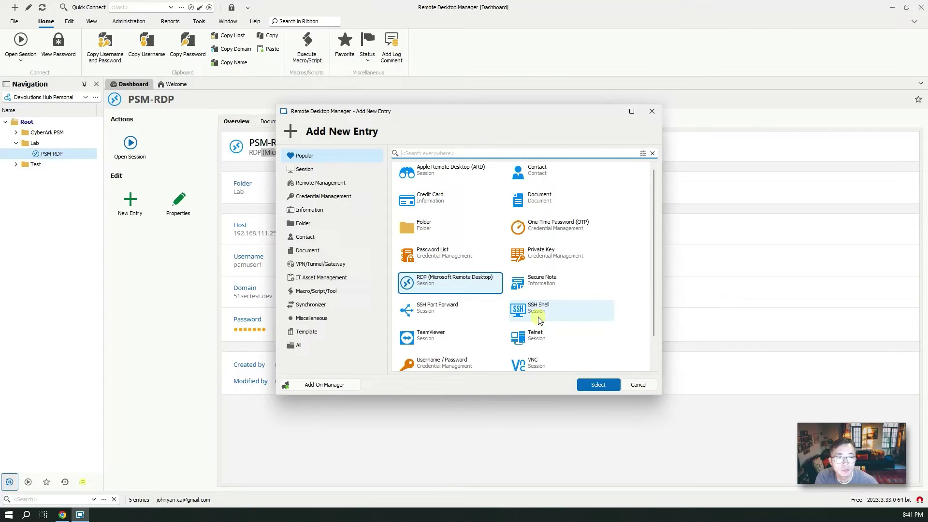
click(599, 384)
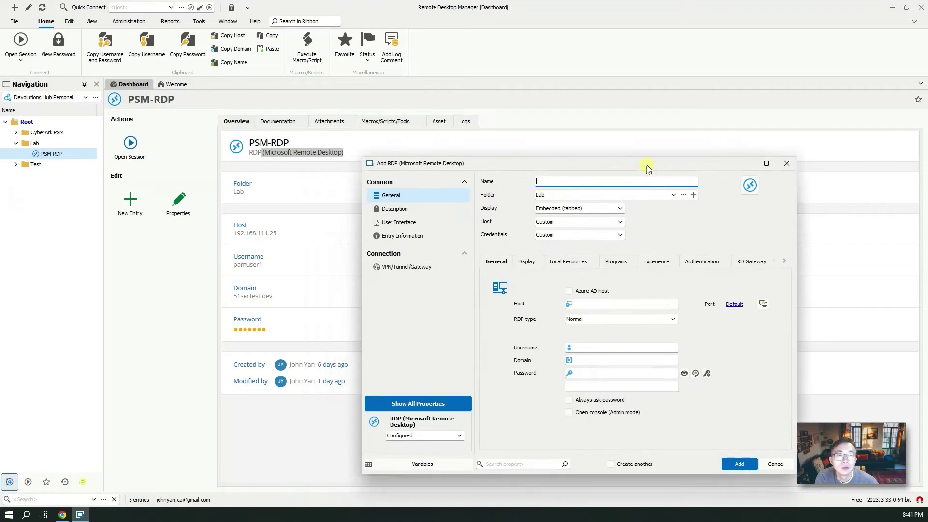
drag(644, 170, 532, 118)
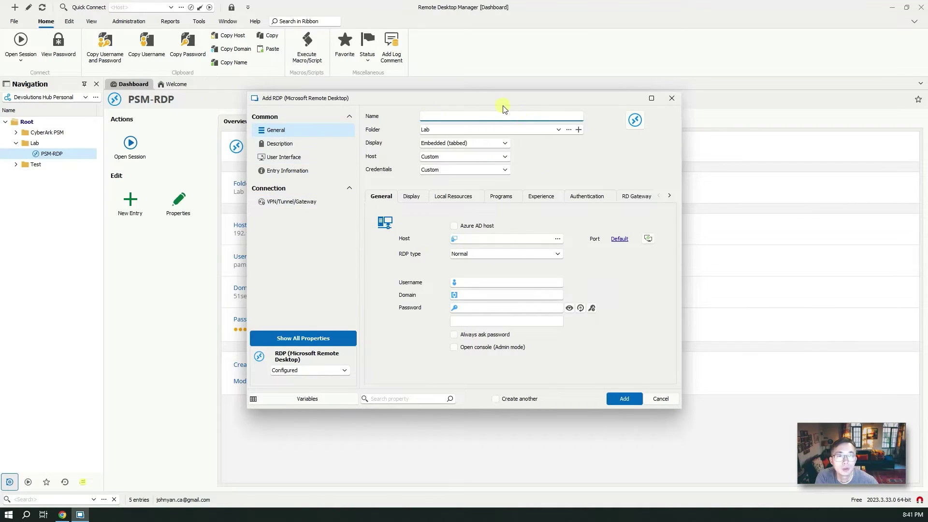
click(671, 402)
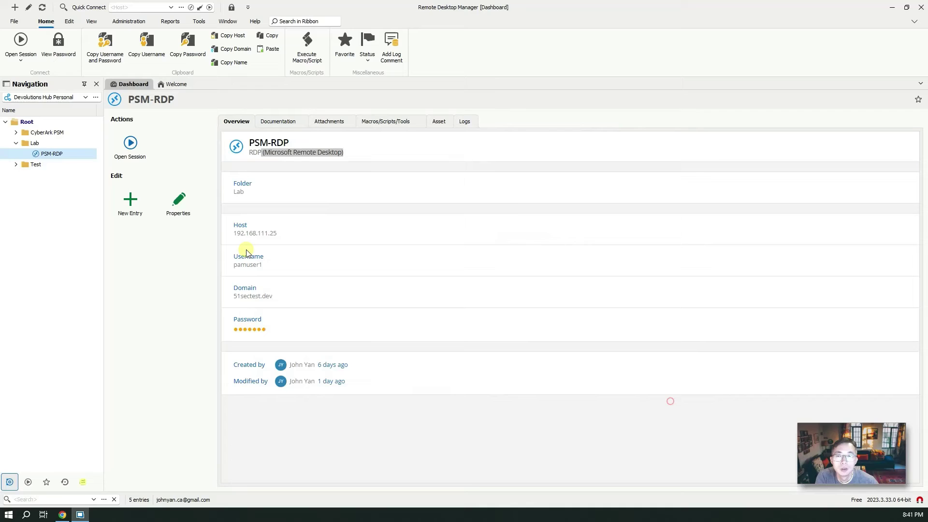
- Edit the PSM-RDP entry, select its host 192.168.111.25, and go back to the browser
right_click(66, 154)
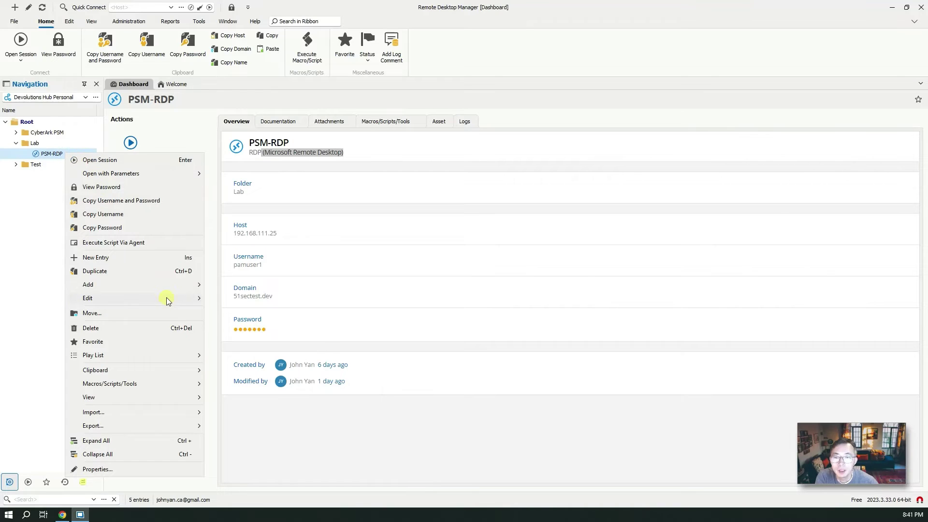
mouse_move(166, 298)
click(228, 301)
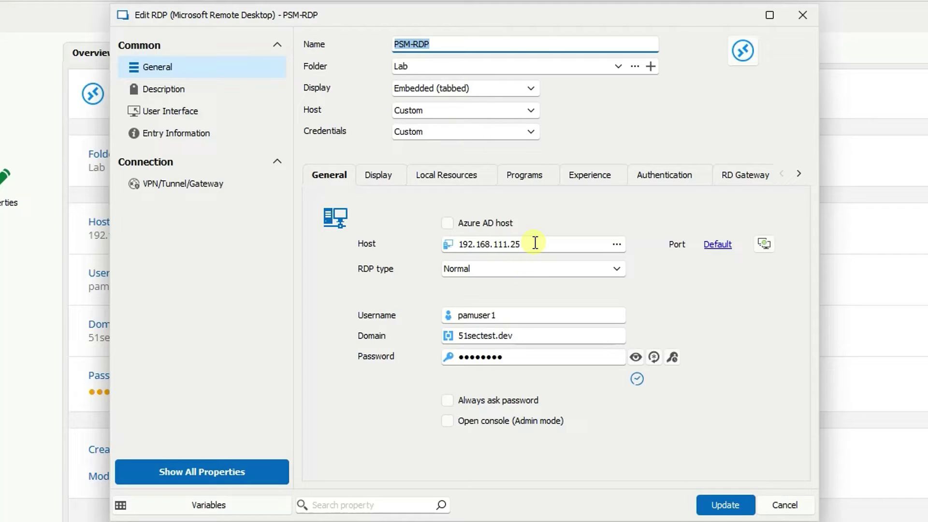
drag(532, 245, 411, 243)
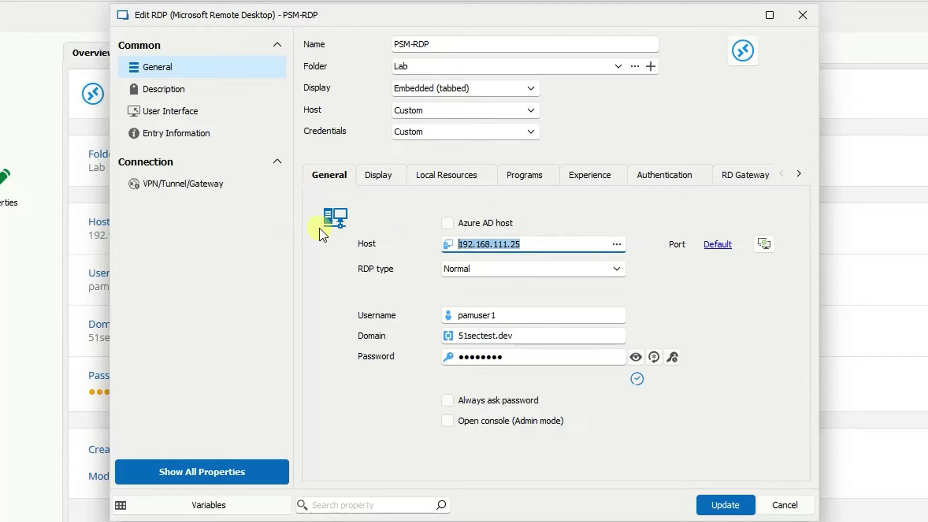
click(534, 246)
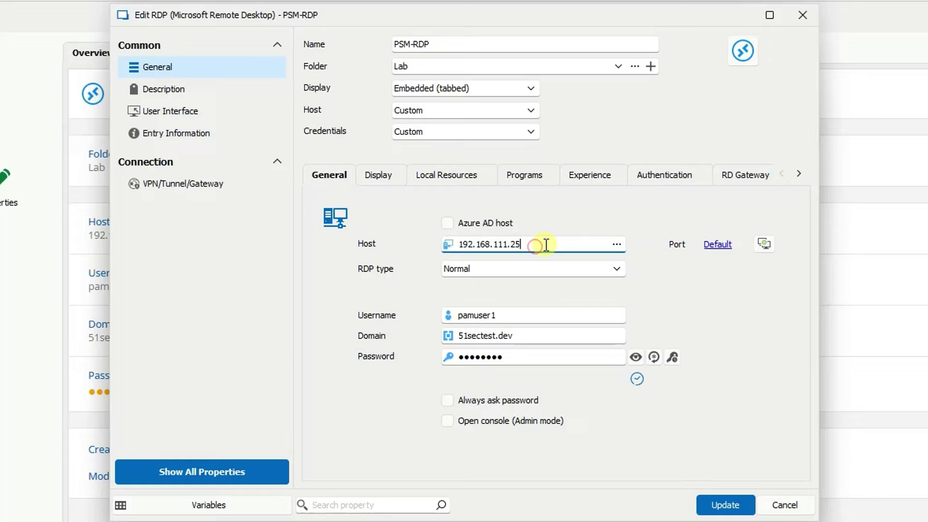
double_click(535, 245)
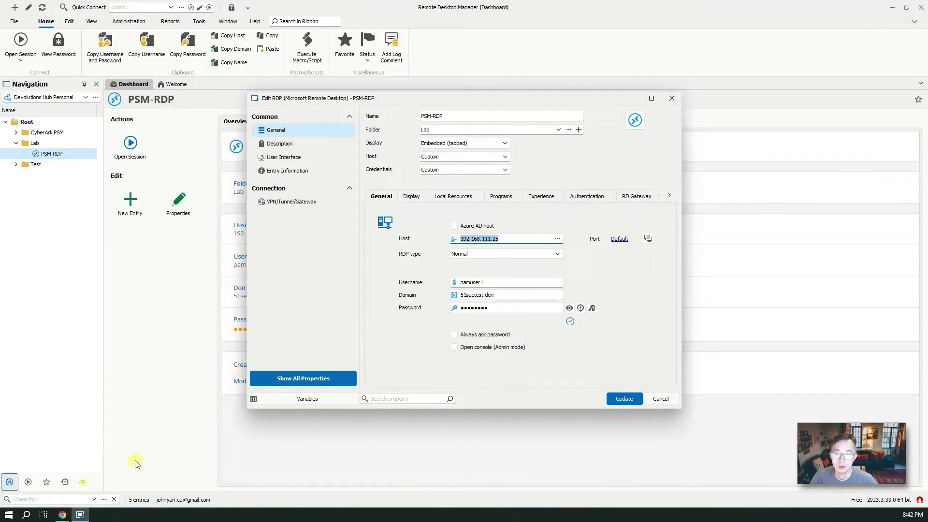
click(62, 515)
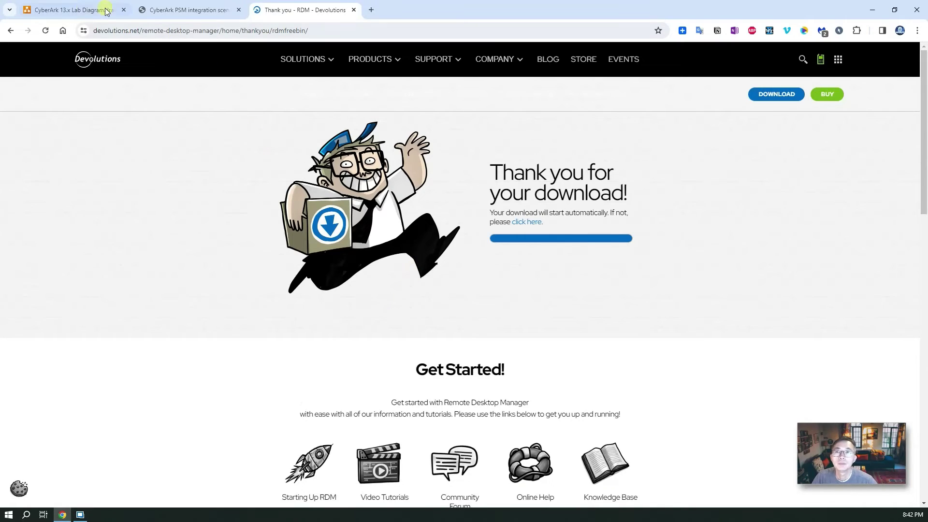
- Show the CyberArk 13.x Lab Diagram and select the PSM-1 server at 192.168.111.25
click(72, 10)
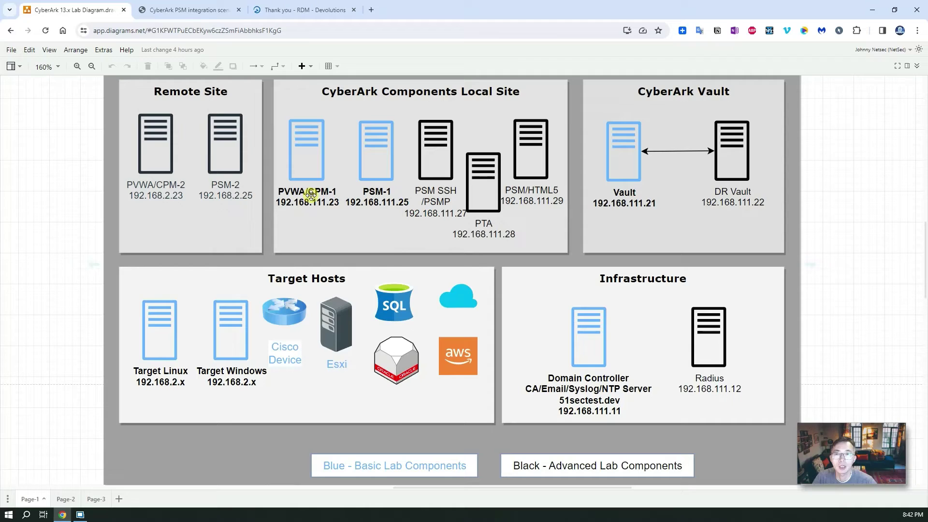
click(380, 160)
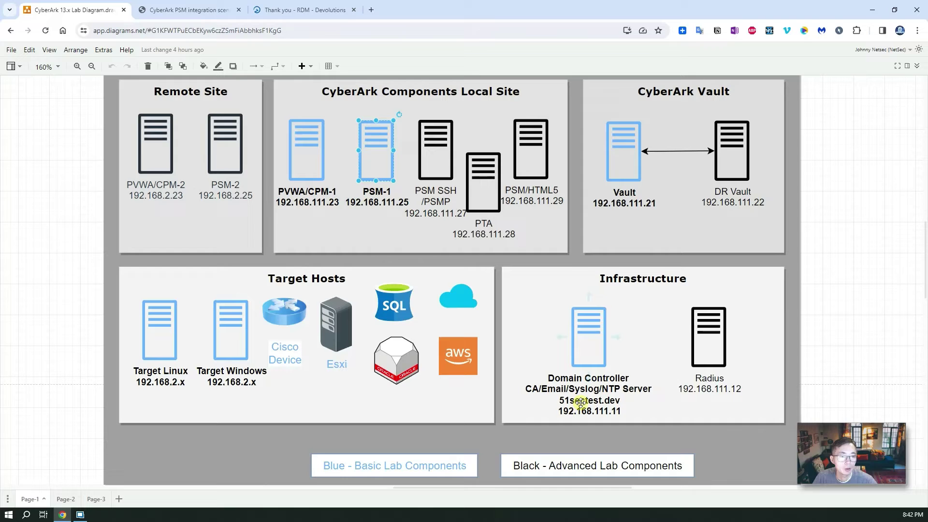
- In the PSM-RDP editor, review the host, the alternate-shell /u switch and the username
click(872, 12)
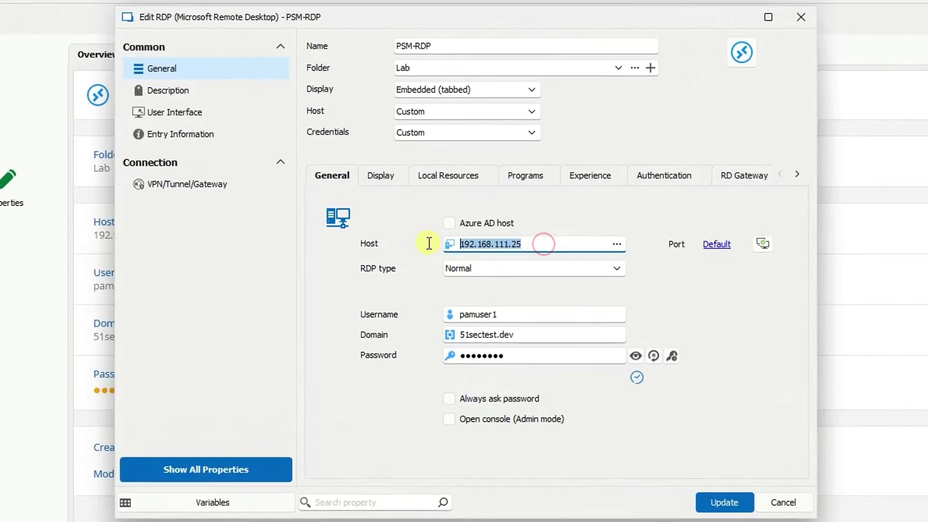
double_click(517, 240)
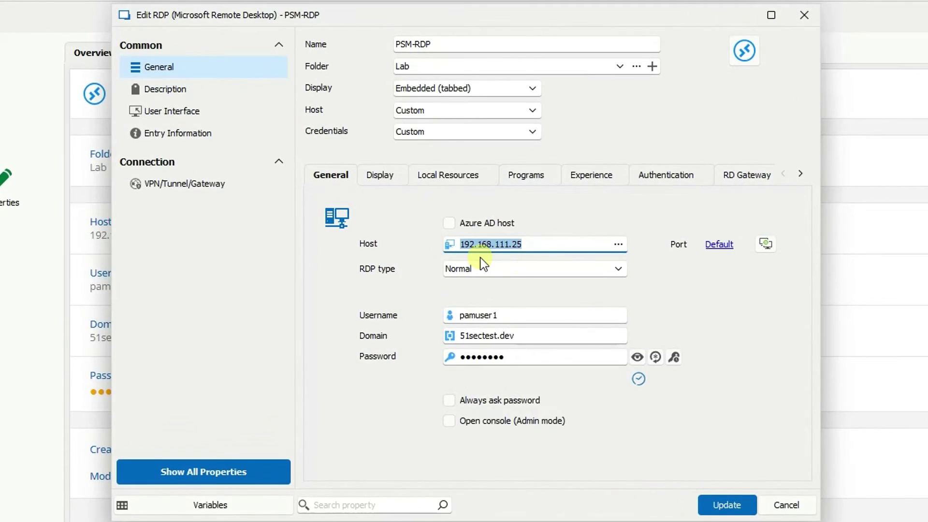
click(542, 247)
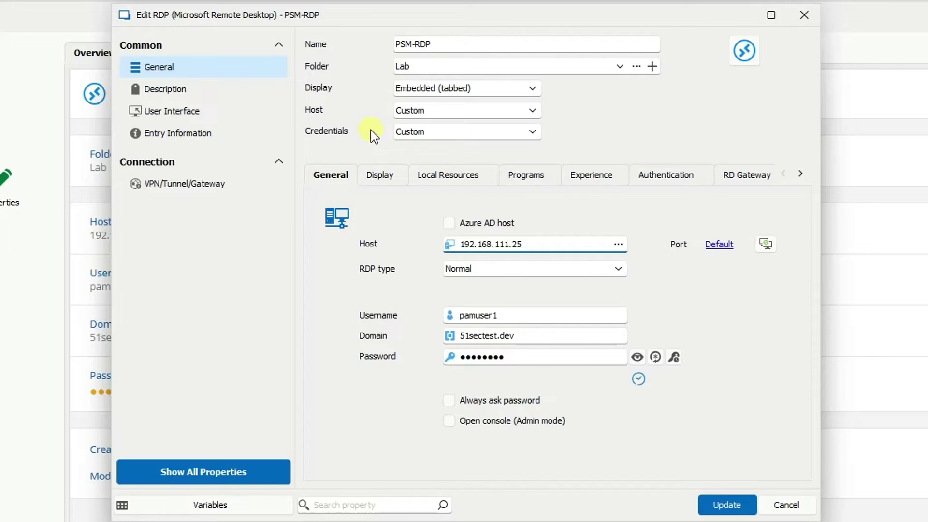
click(537, 178)
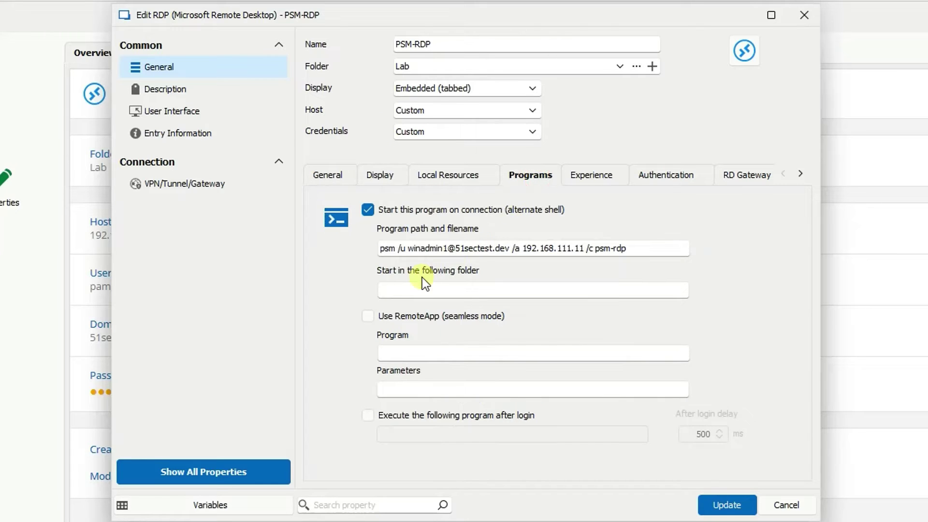
double_click(402, 248)
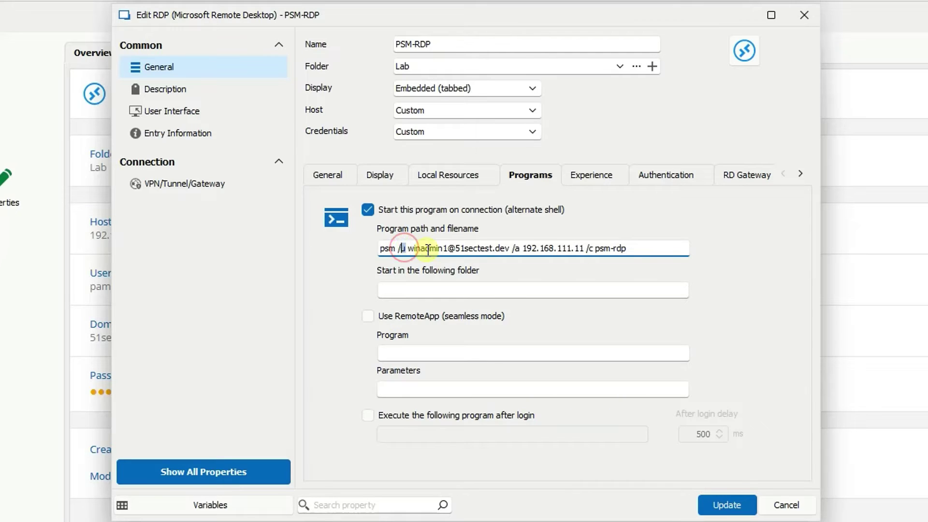
drag(408, 249, 510, 248)
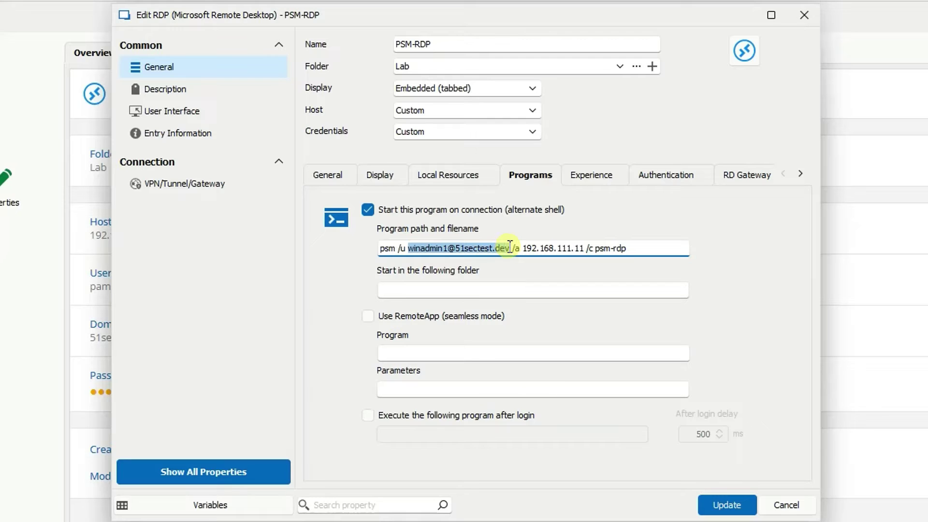
click(336, 179)
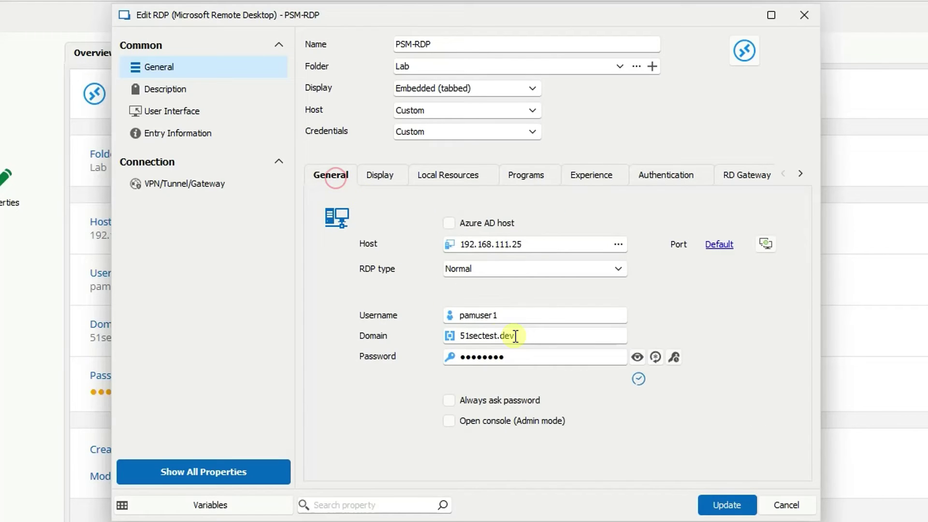
click(534, 311)
click(509, 314)
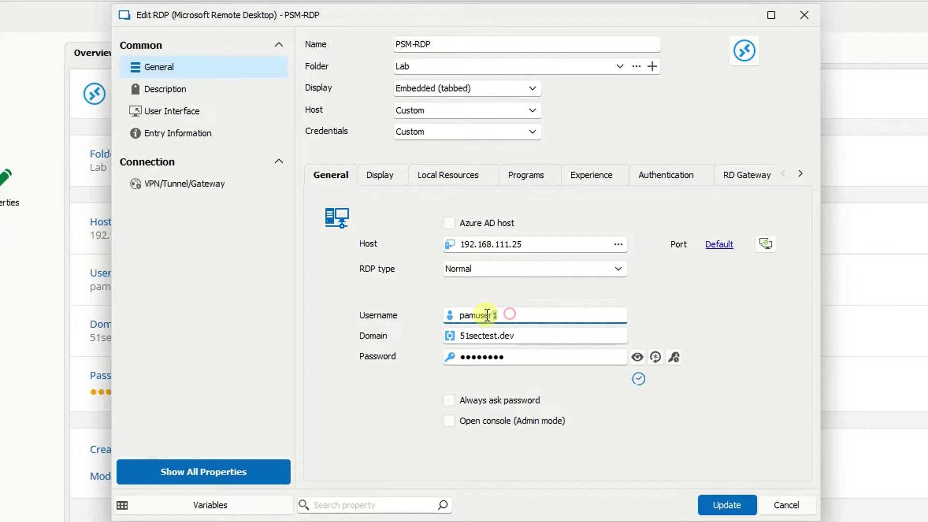
double_click(487, 315)
- Inspect the alternate-shell command's target account, address 192.168.111.11 and psm-rdp component
click(527, 179)
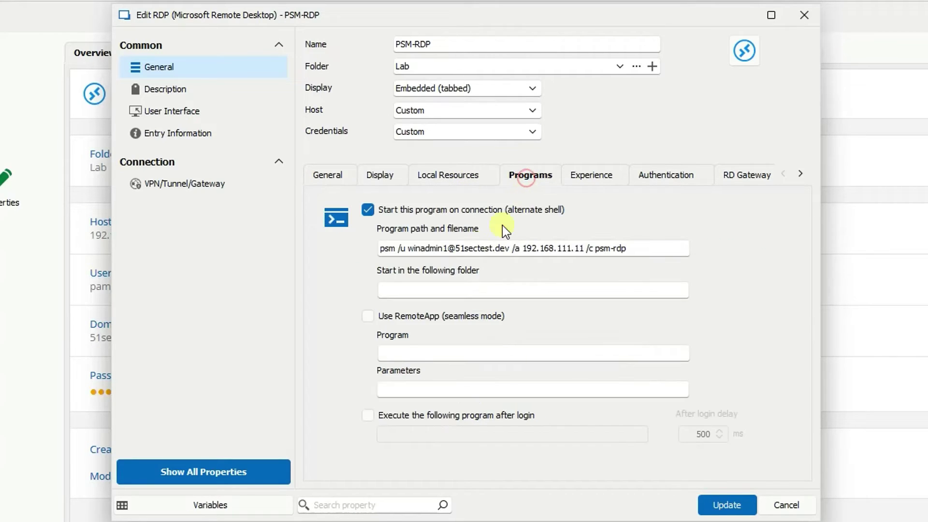
click(415, 249)
drag(416, 249, 508, 249)
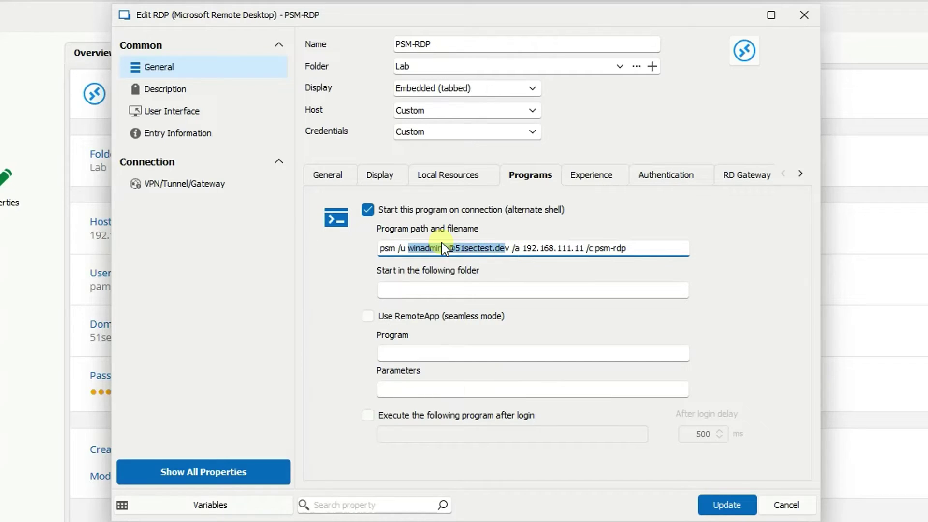
click(527, 248)
drag(545, 248, 582, 248)
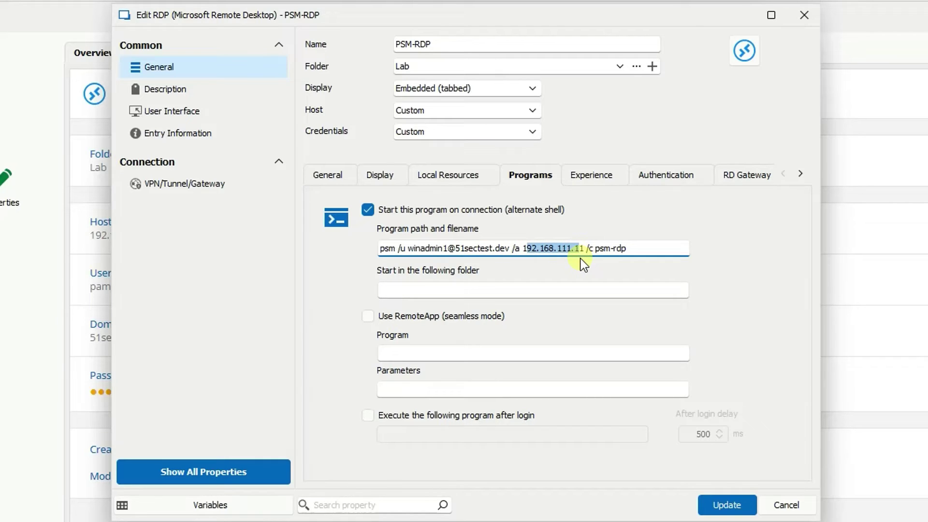
click(639, 249)
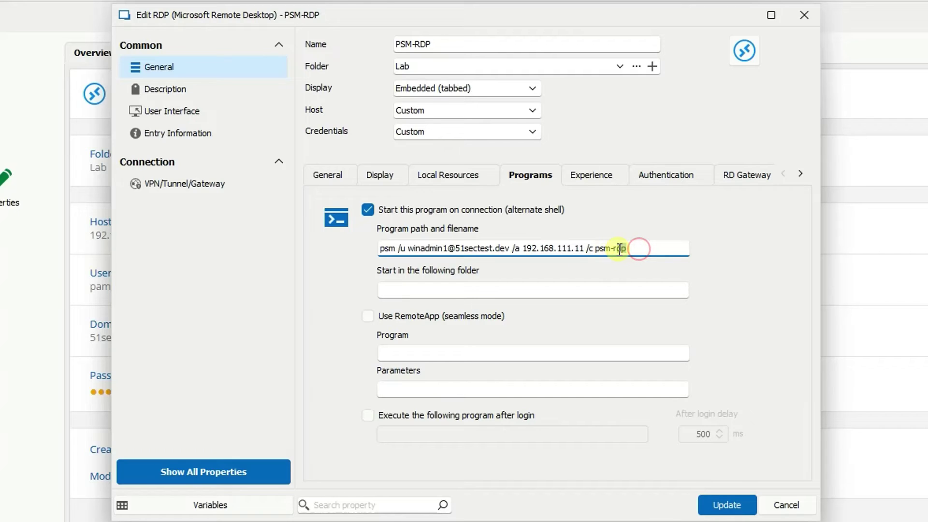
double_click(620, 250)
click(665, 249)
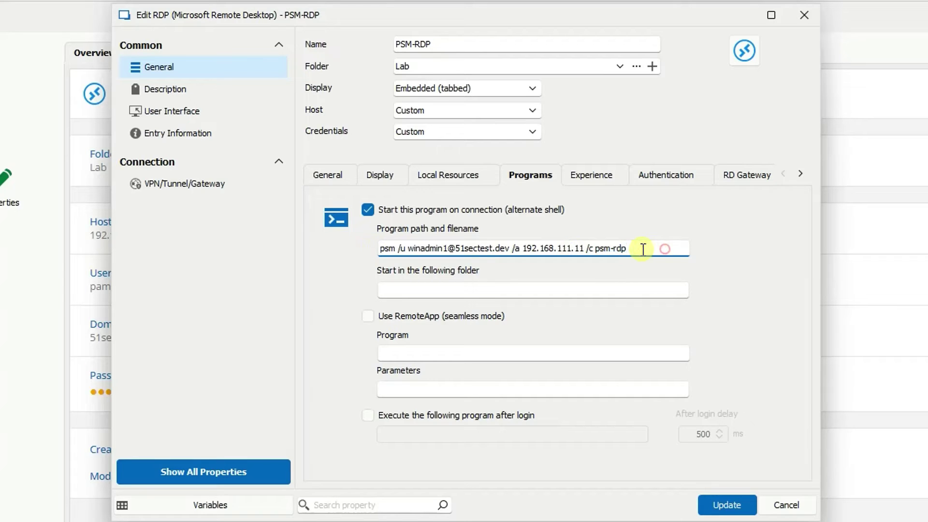
drag(643, 249, 365, 249)
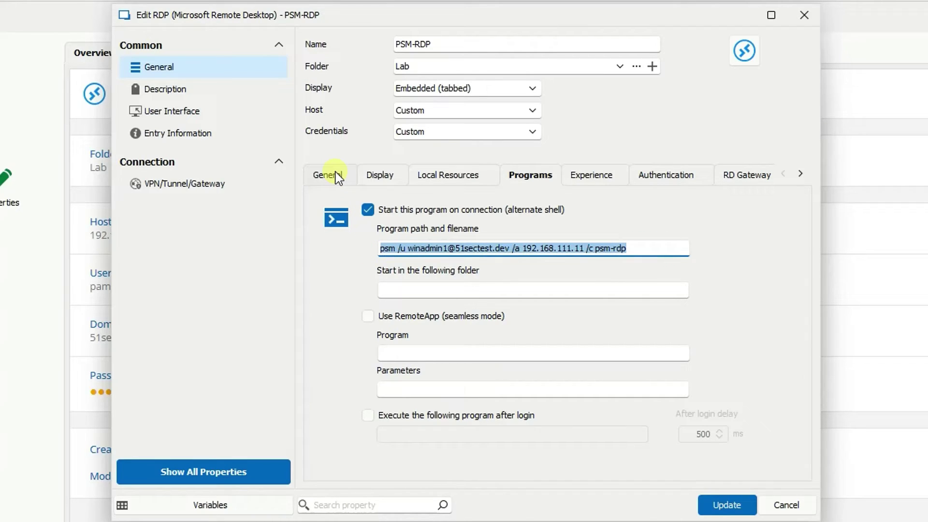
click(457, 249)
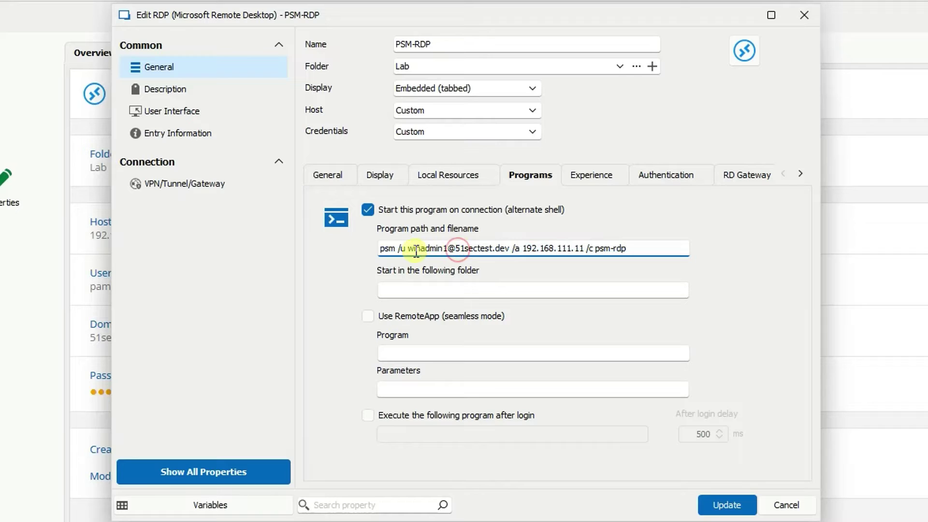
drag(408, 248, 511, 249)
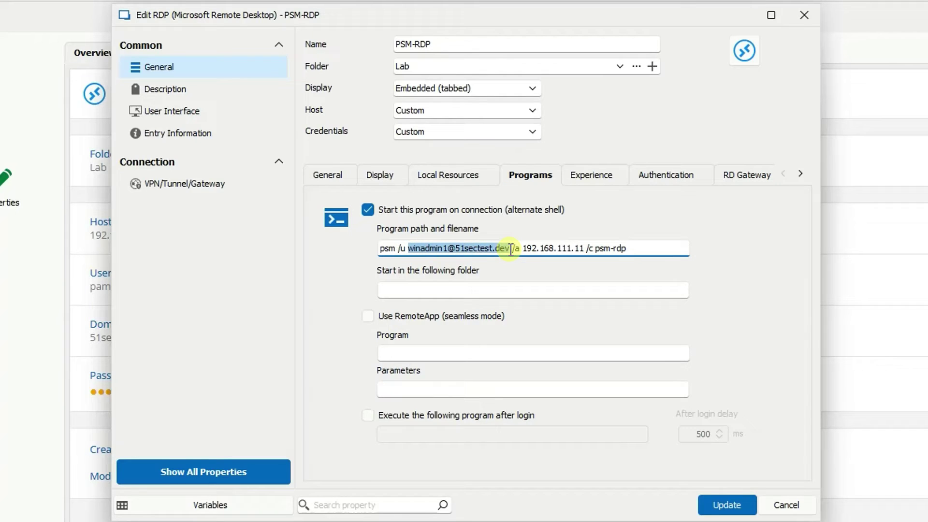
click(330, 177)
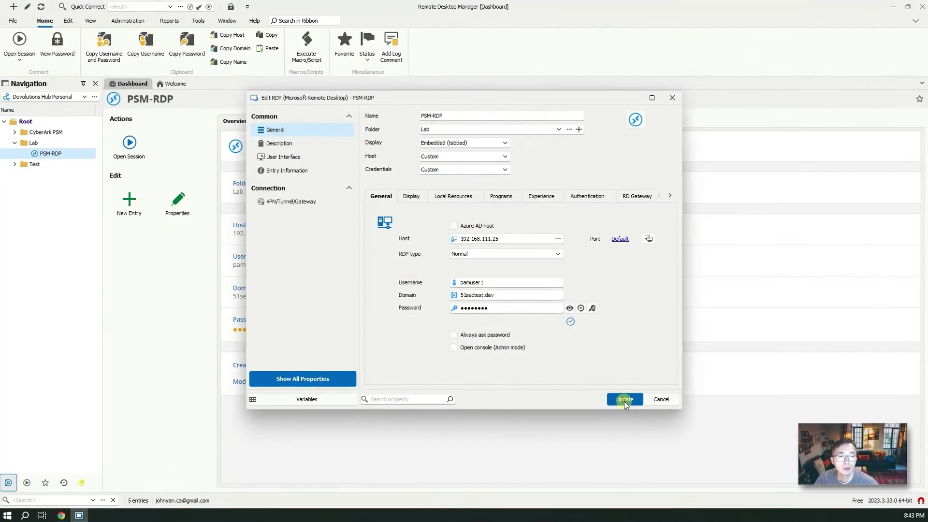
- Save the PSM-RDP entry and open its session to the remote server
click(727, 505)
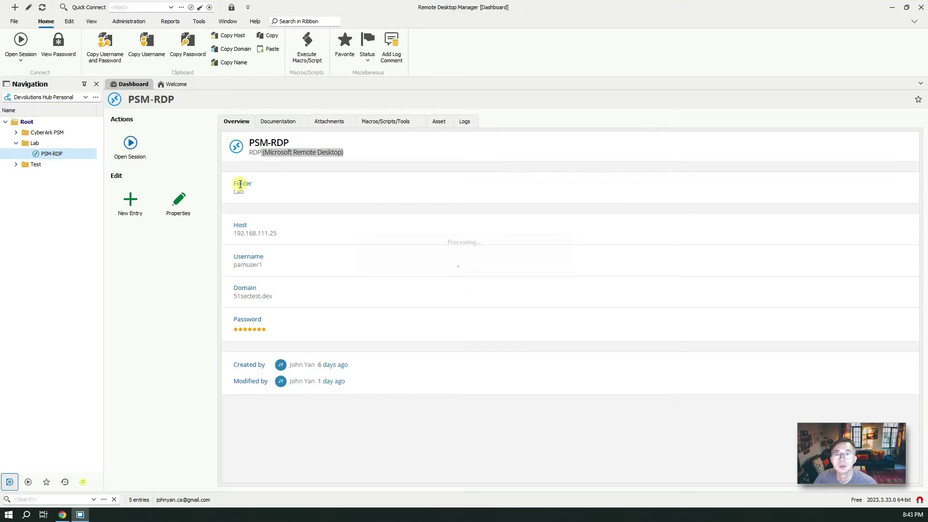
right_click(69, 154)
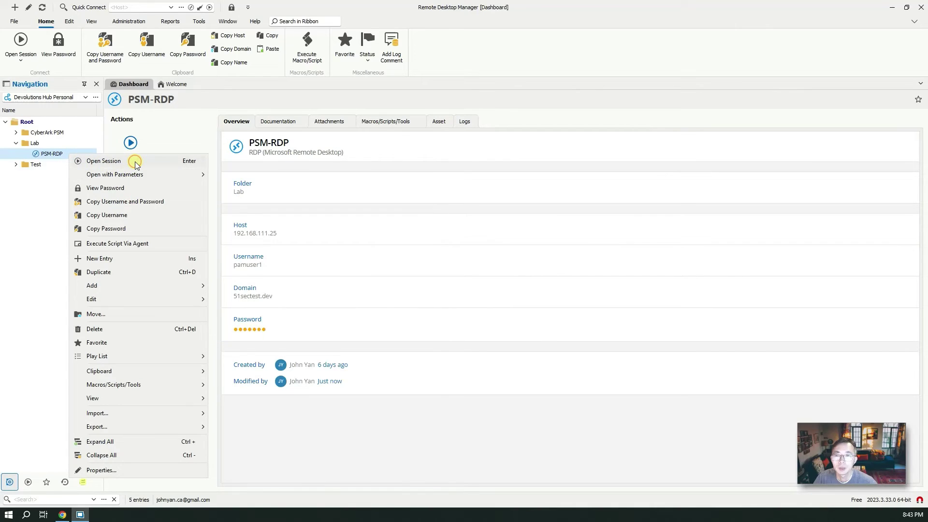
click(135, 162)
click(142, 148)
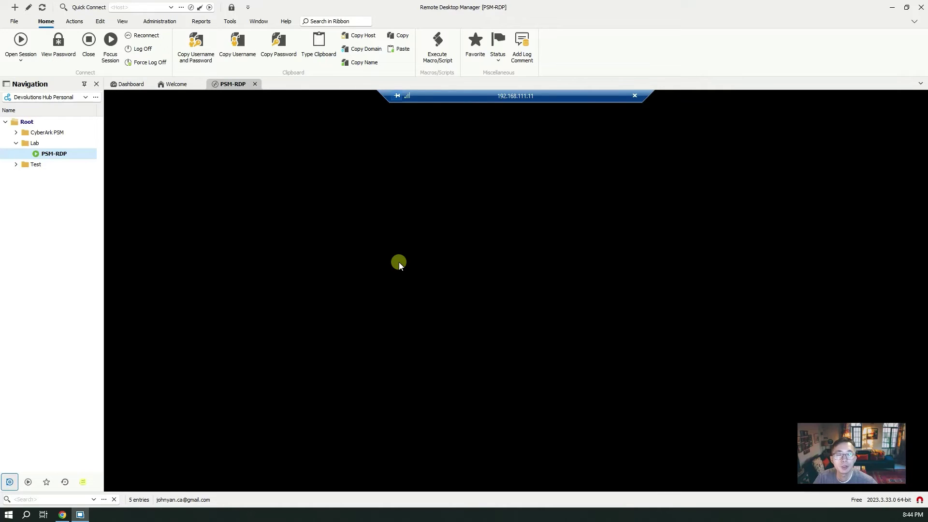
- Bring up the Run box from the remote Start button's context menu
key(super)
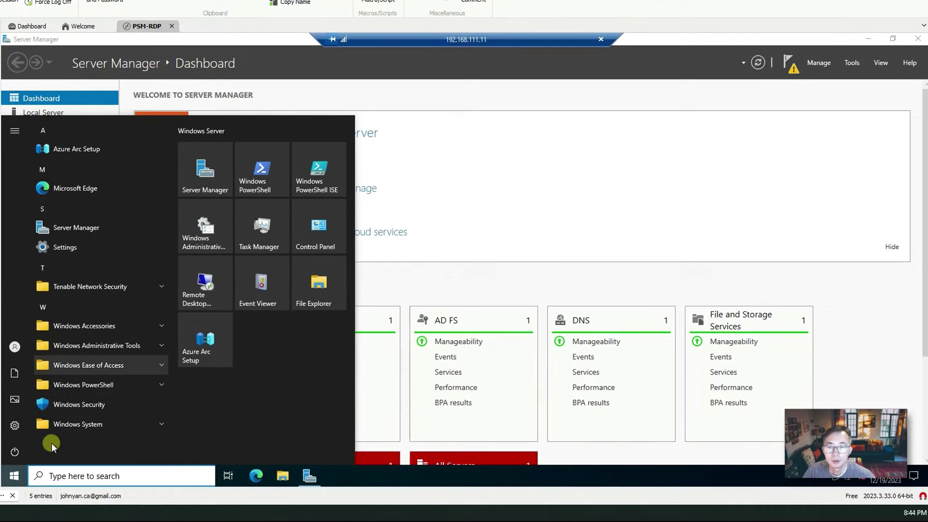
right_click(19, 477)
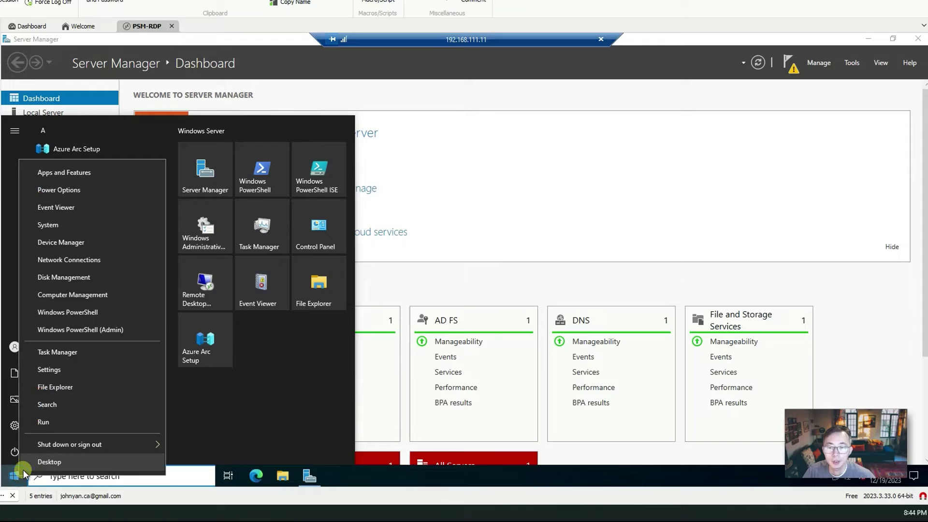
click(51, 425)
- Launch cmd and run ipconfig, hostname and whoami on the remote server
key(Return)
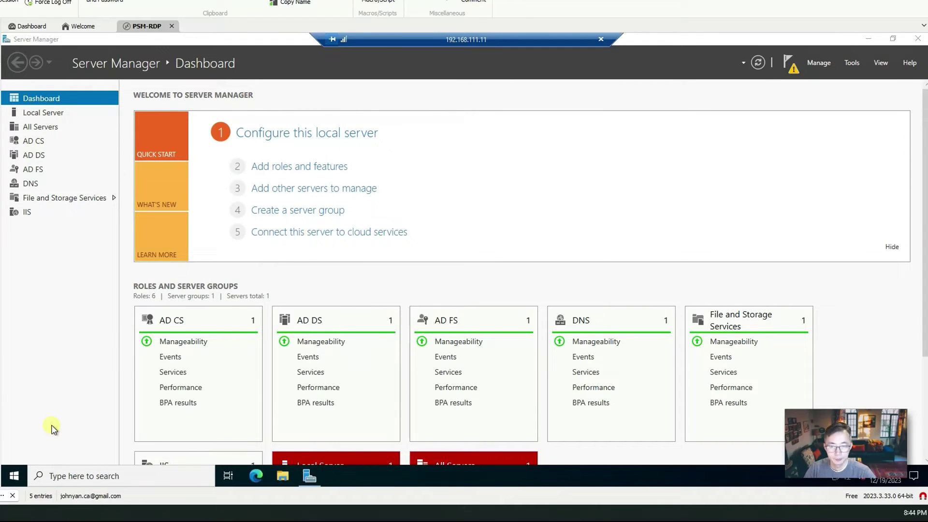
text(ipconfig)
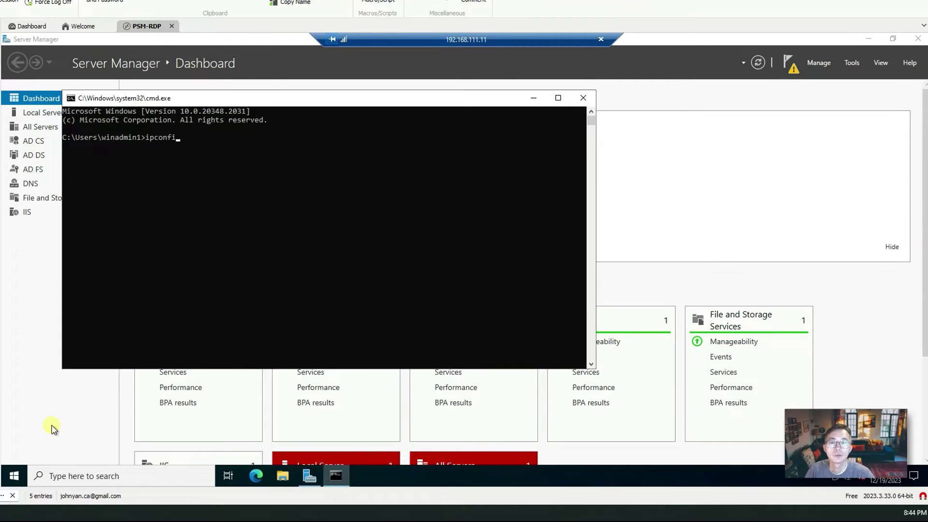
key(Return)
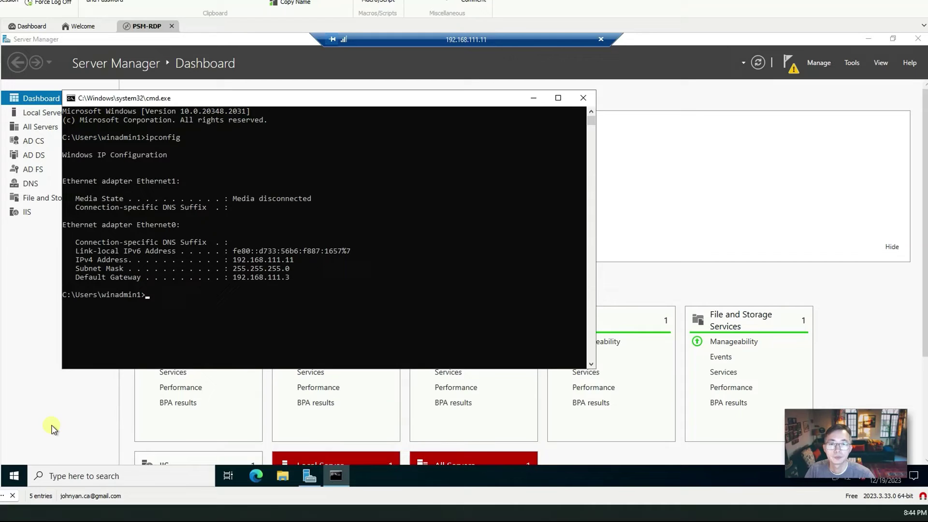
text(hostname)
key(Return)
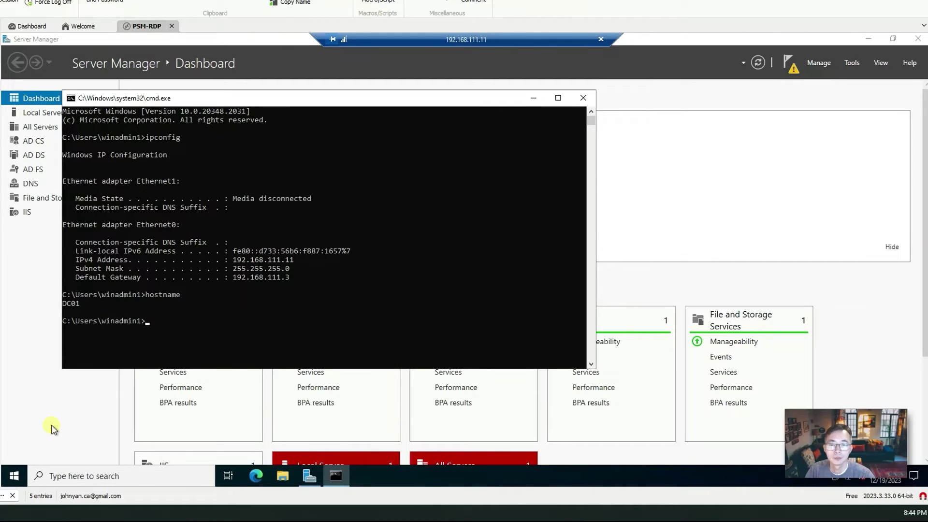
text(whoami)
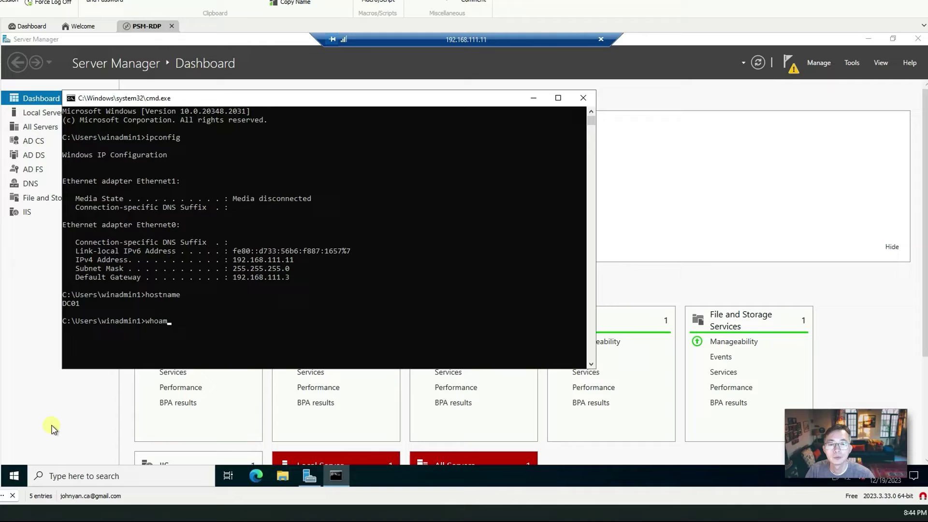
key(Return)
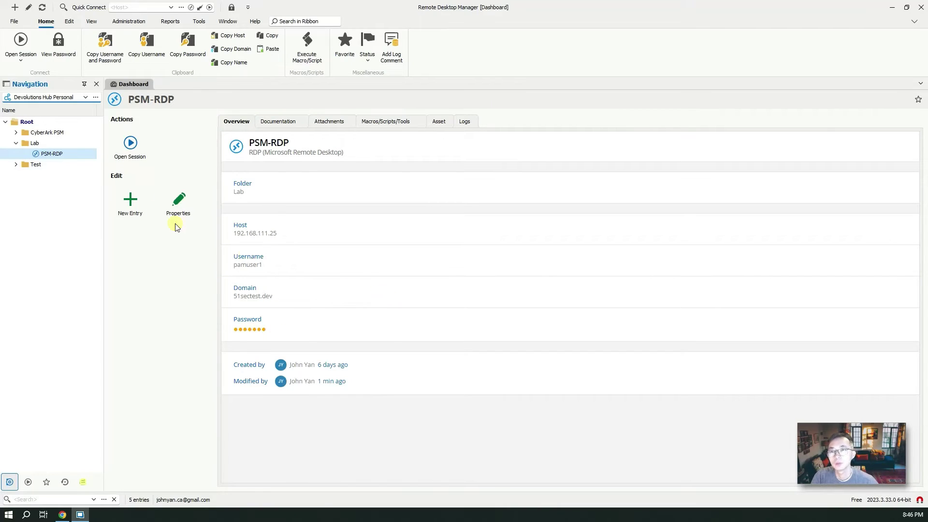
- Switch to the RDM-PSM vault and open Administration > Licenses to view the CyberArk Integration and Team licences
click(80, 96)
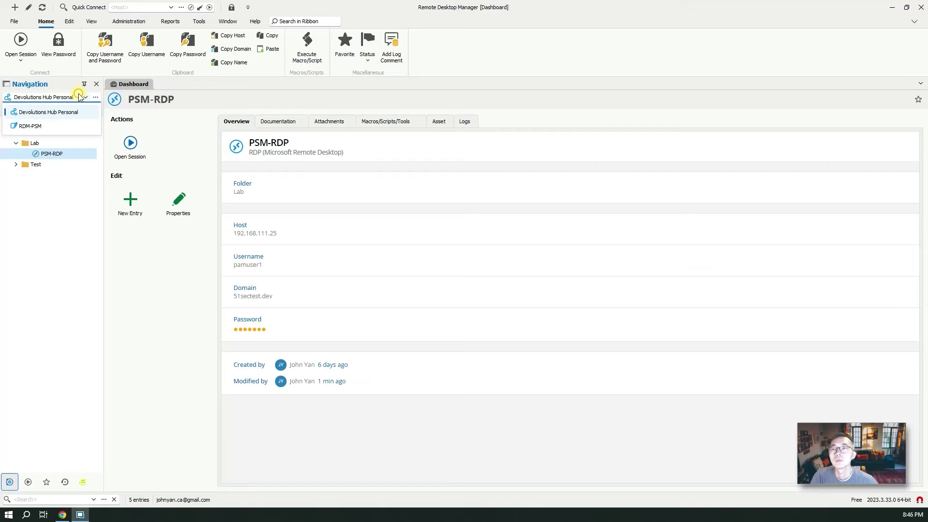
click(34, 129)
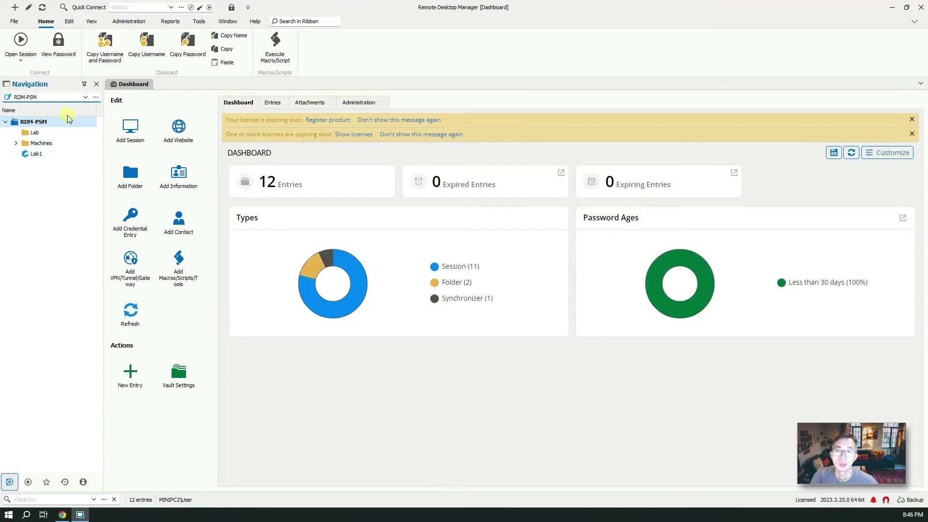
click(128, 21)
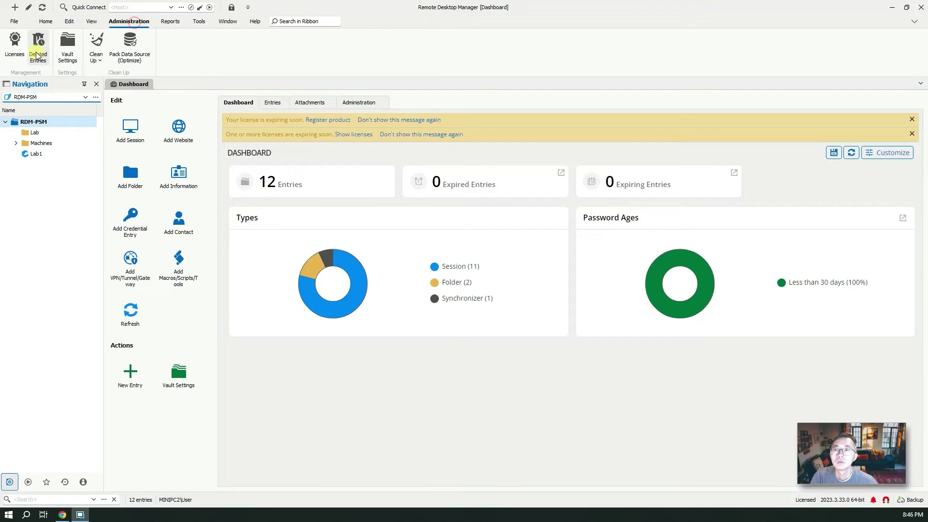
click(17, 56)
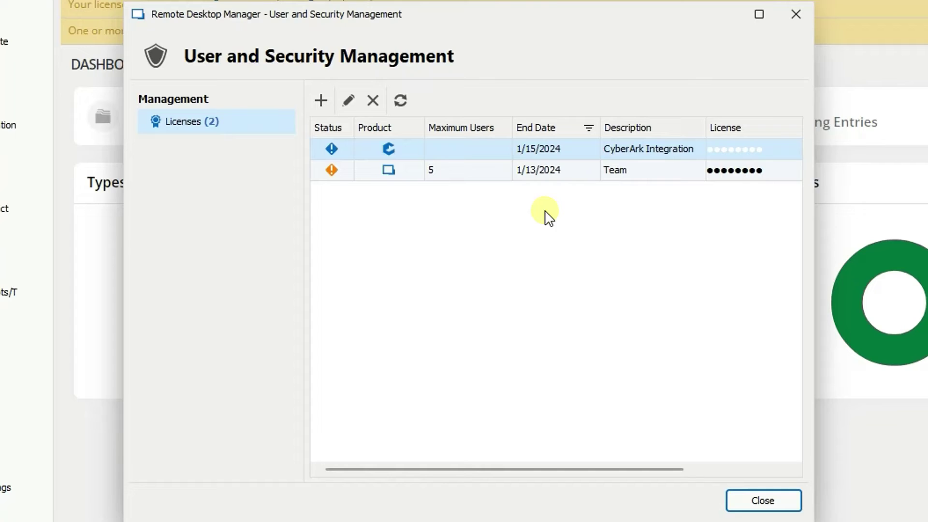
mouse_move(512, 180)
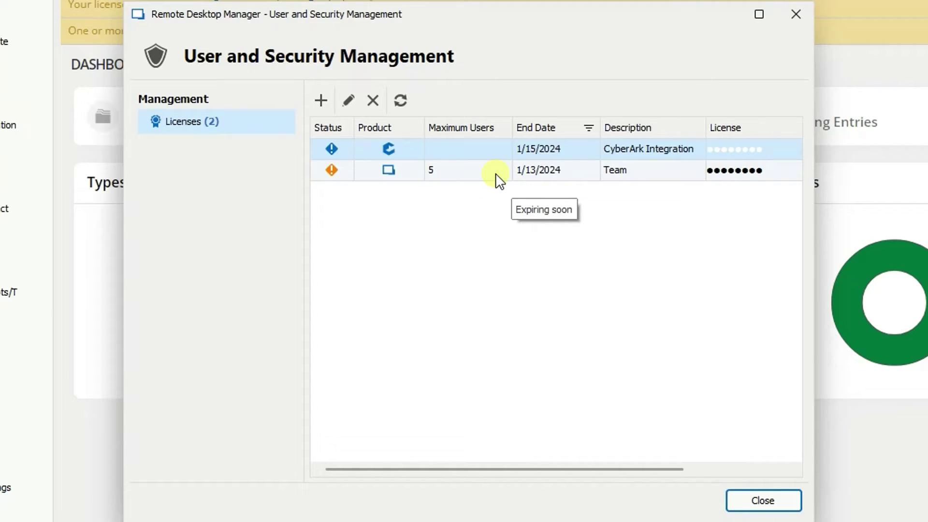
mouse_move(651, 151)
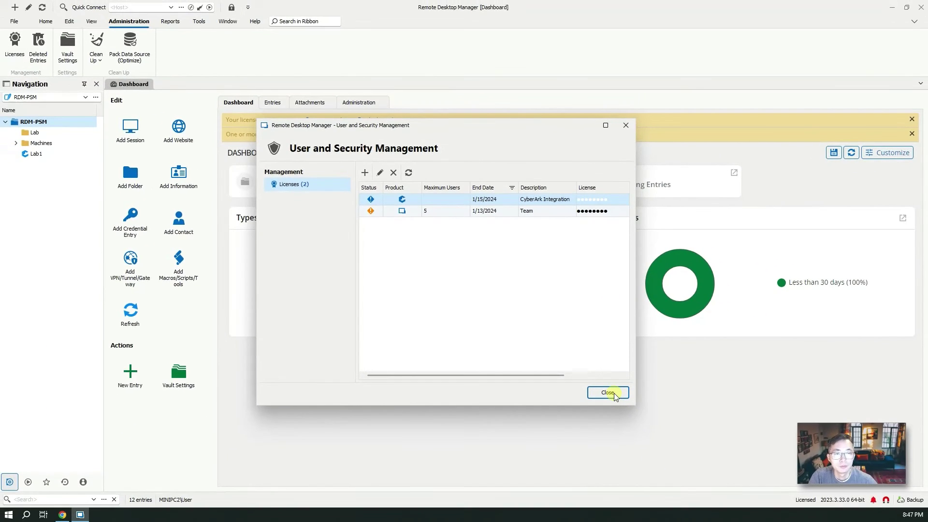
- Close the licences dialog, read the CyberArk Dashboard configuration and use article in Chrome, then return to RDM
click(608, 392)
click(63, 515)
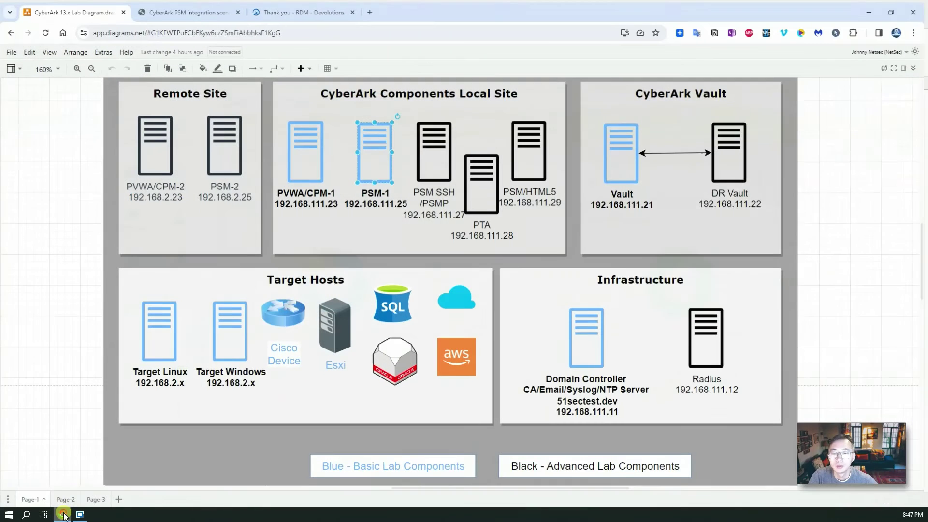
click(188, 12)
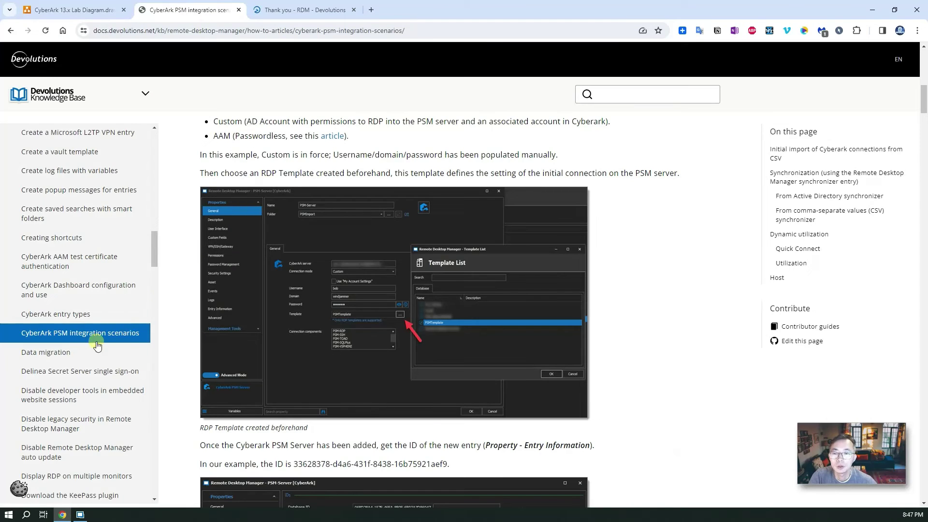
click(80, 292)
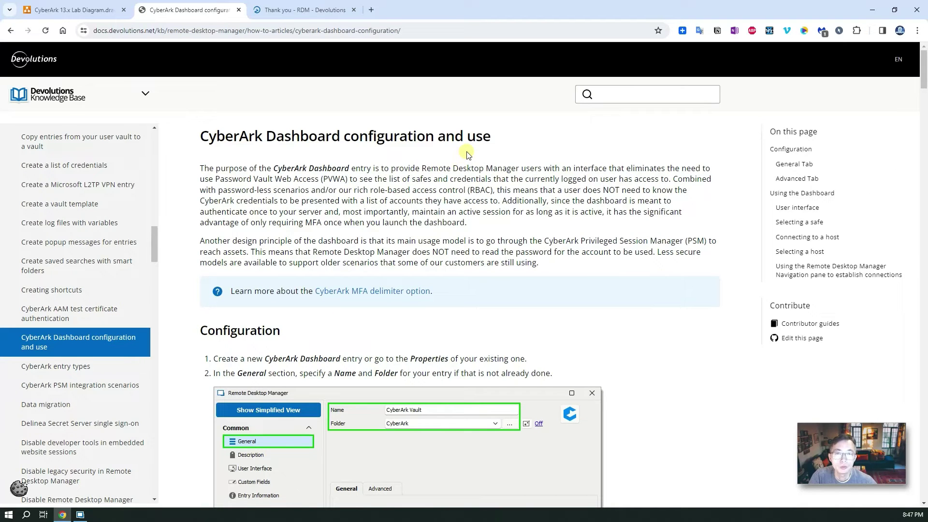
scroll(457, 220, down, 6)
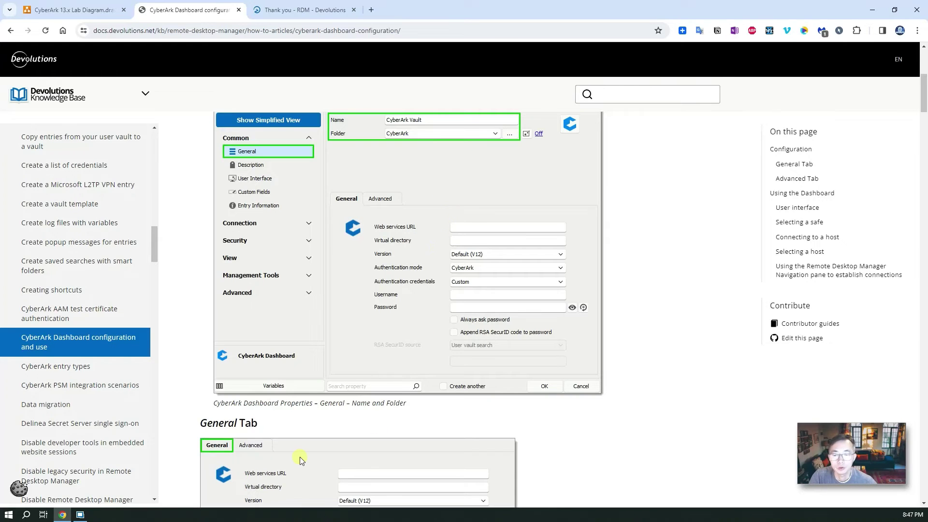
click(80, 515)
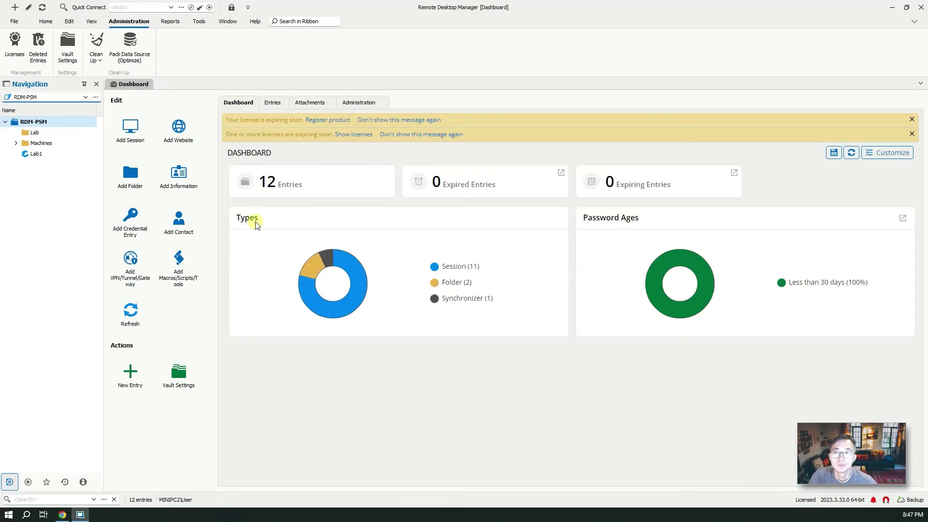
- From the RDM-PSM vault, preview the CyberArk Dashboard entry type found by searching 'CyberArk', then cancel without creating it
click(46, 153)
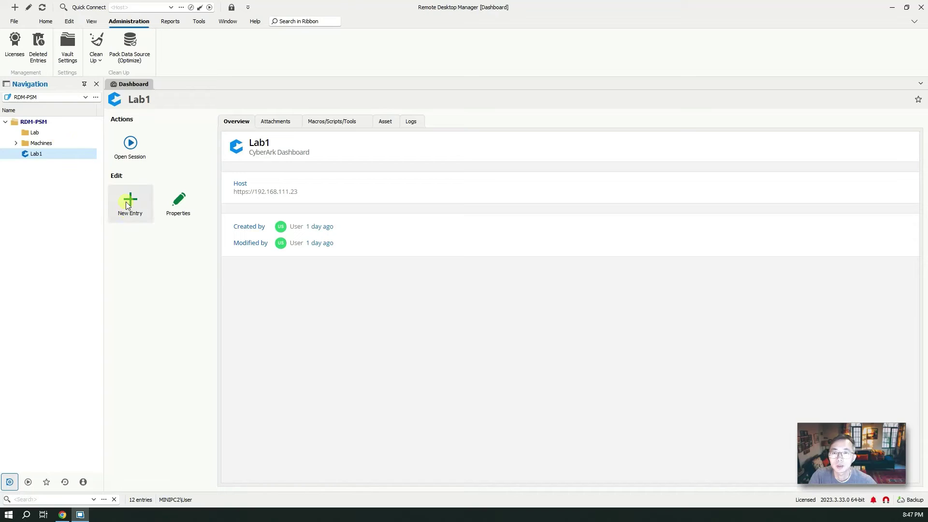
click(53, 123)
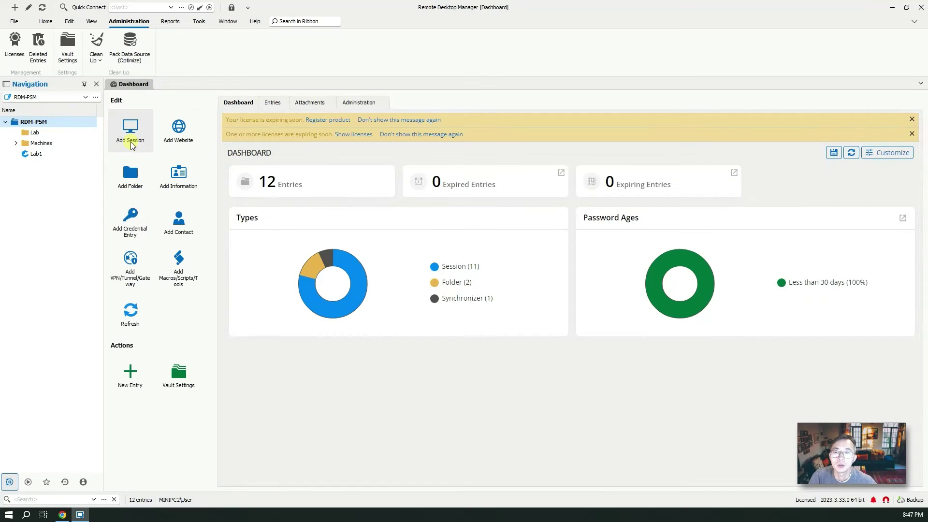
click(136, 377)
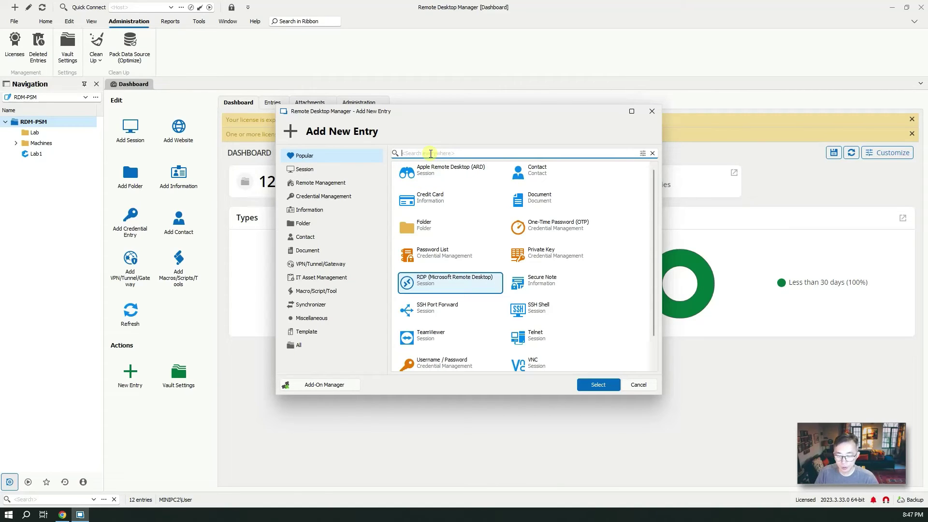
text(CyberArk)
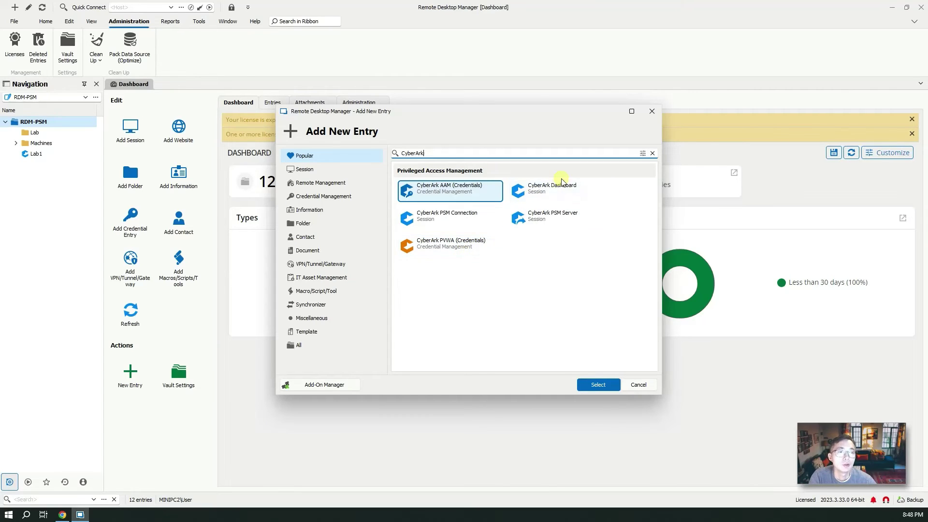
click(543, 191)
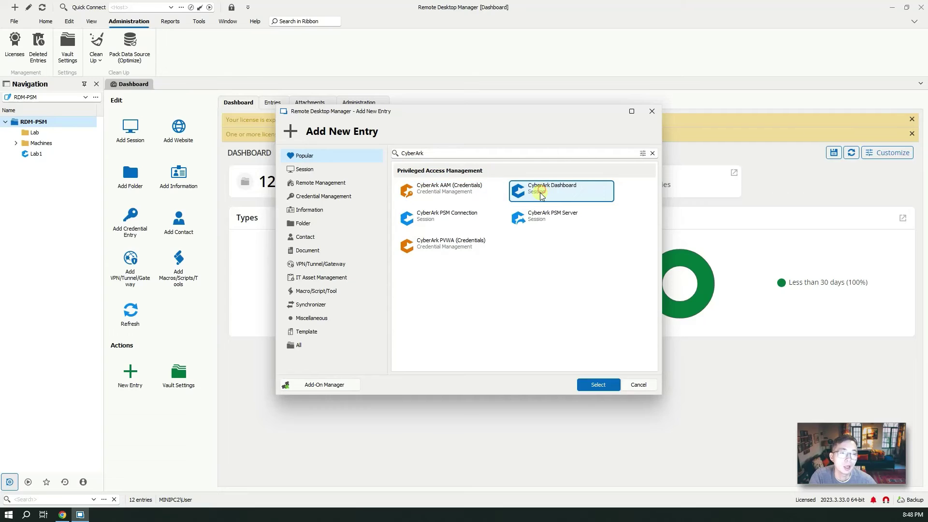
click(613, 382)
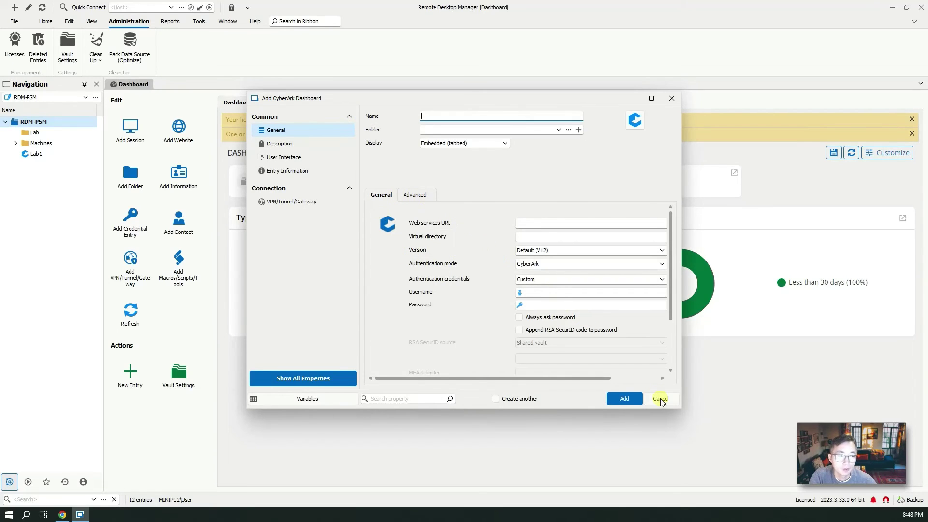
click(660, 399)
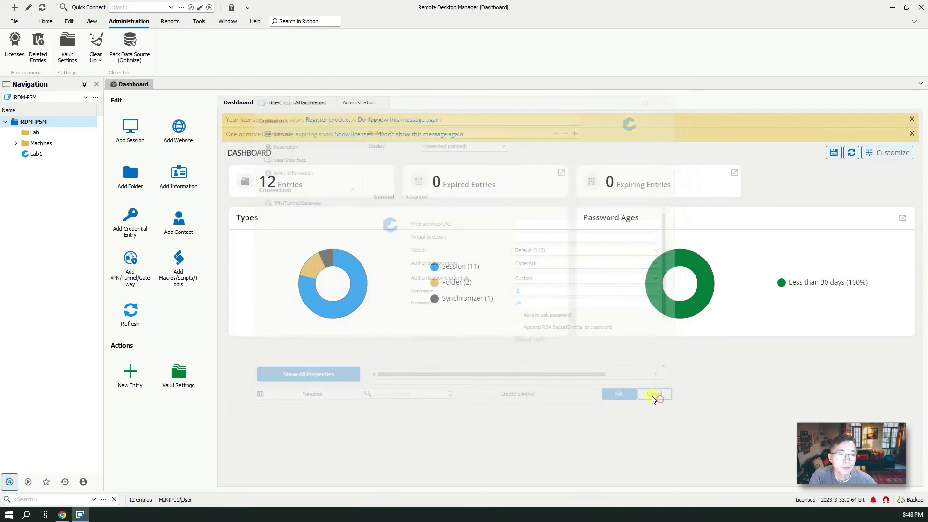
- Open Lab1's properties and check its web services URL and /PasswordVault virtual directory
click(36, 154)
right_click(37, 155)
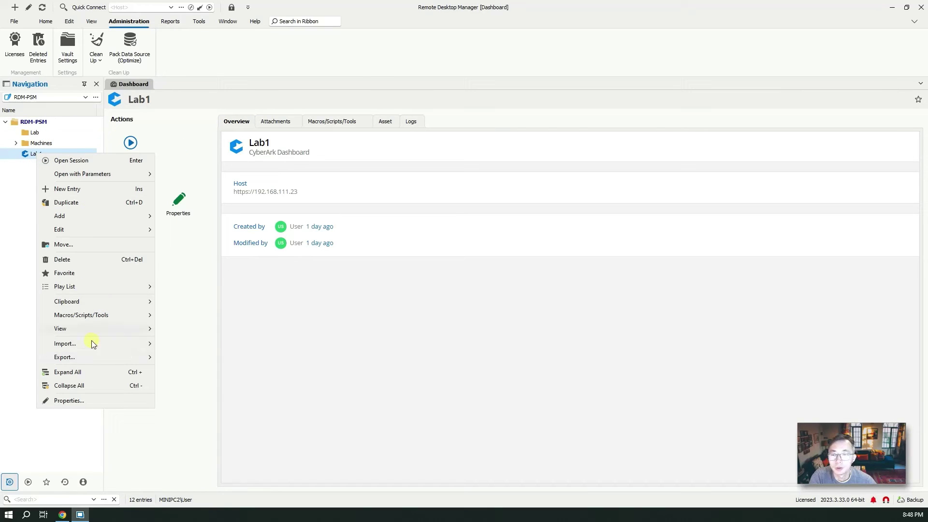
click(86, 400)
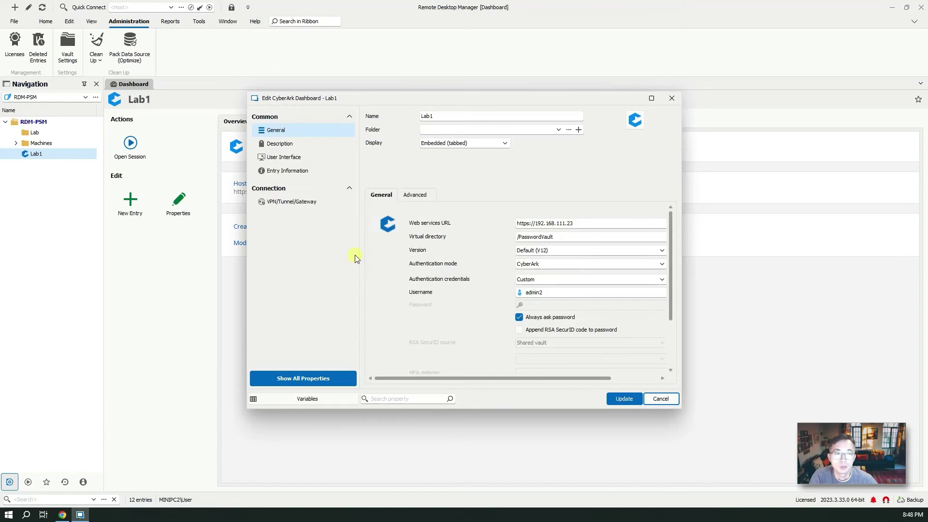
click(438, 117)
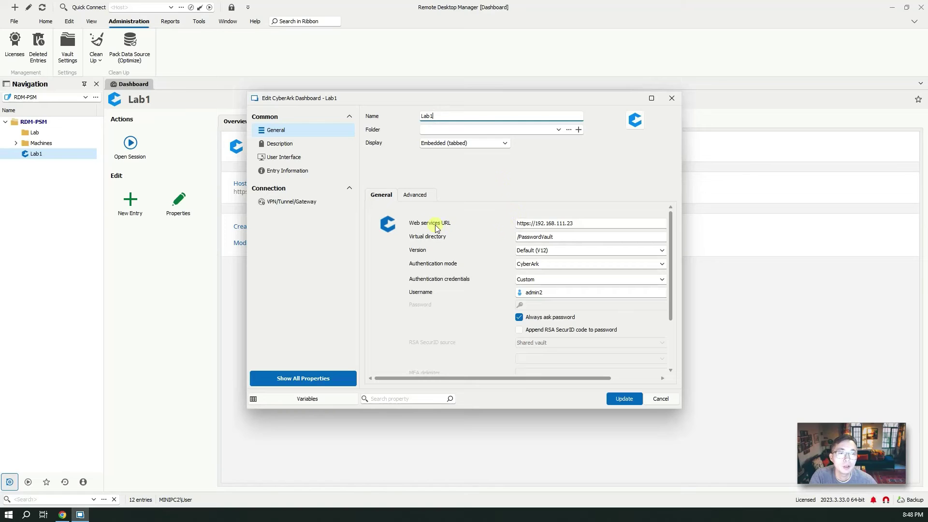
triple_click(568, 223)
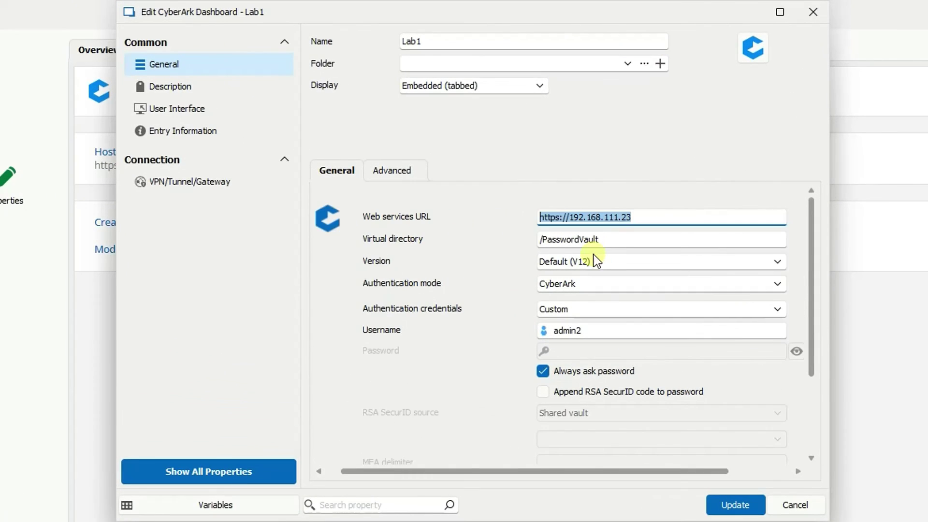
click(621, 239)
drag(621, 240, 481, 240)
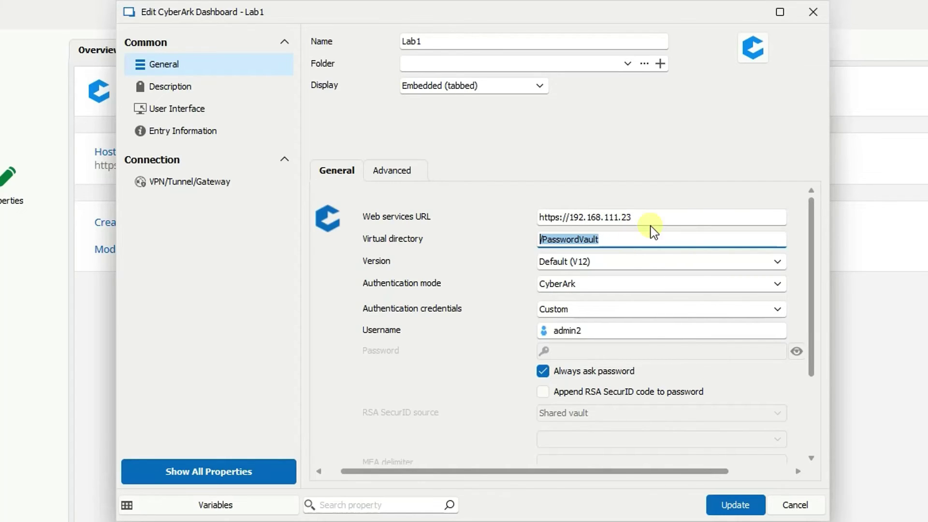
click(671, 215)
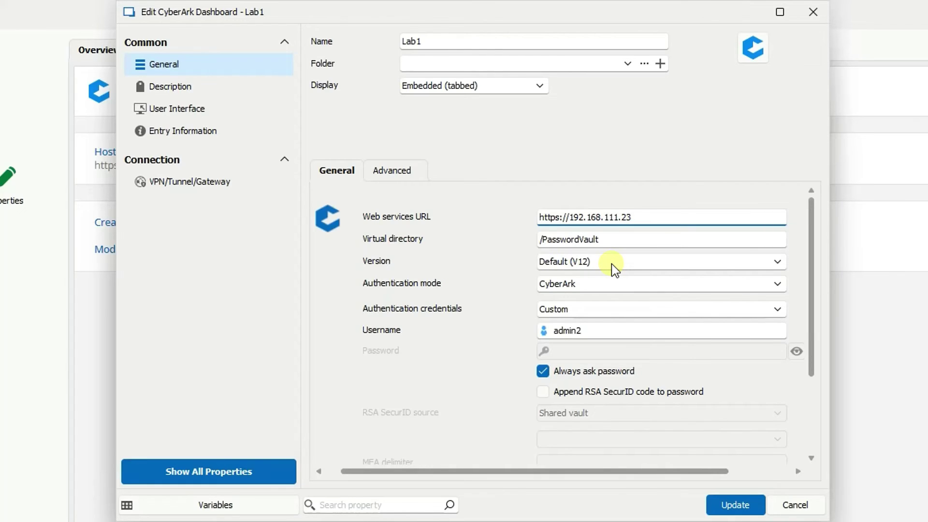
- Keep CyberArk as the authentication mode, turn off Always ask password, and enter the vault password
click(578, 284)
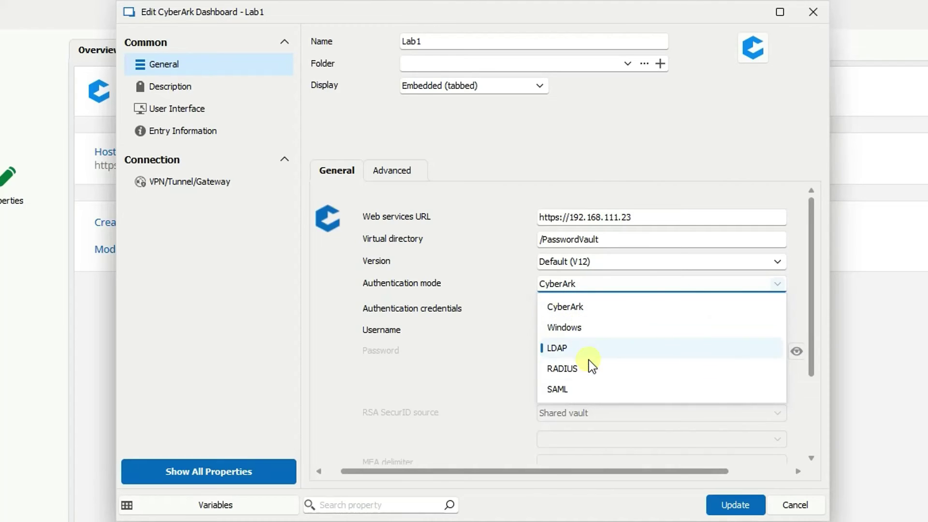
click(515, 271)
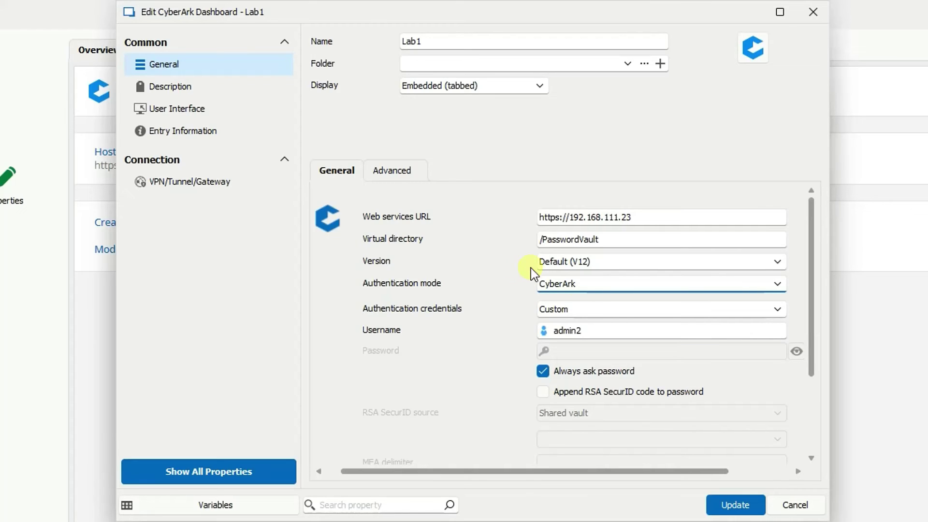
click(593, 284)
click(628, 385)
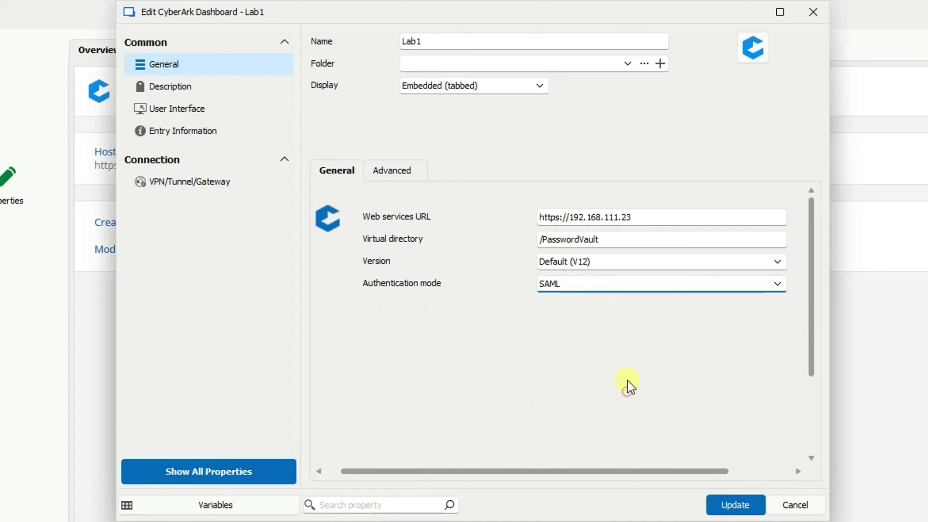
click(613, 286)
click(612, 305)
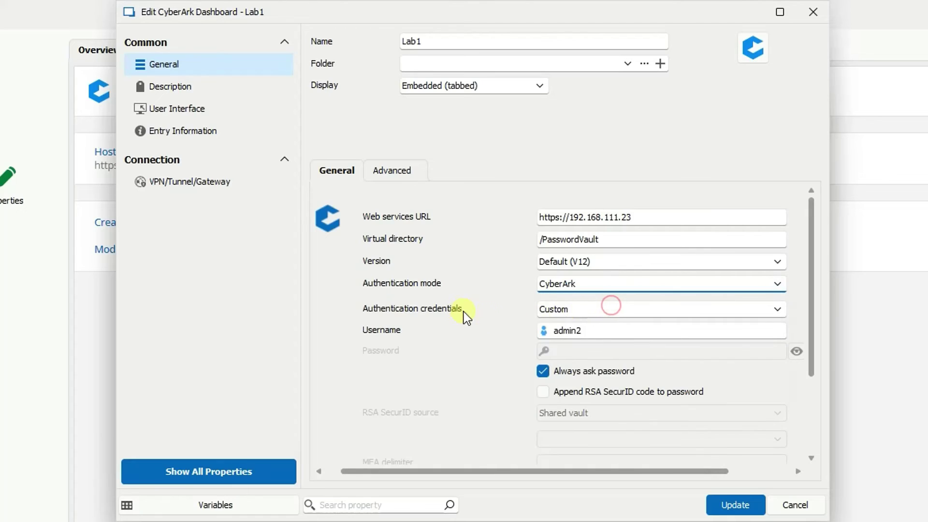
click(604, 330)
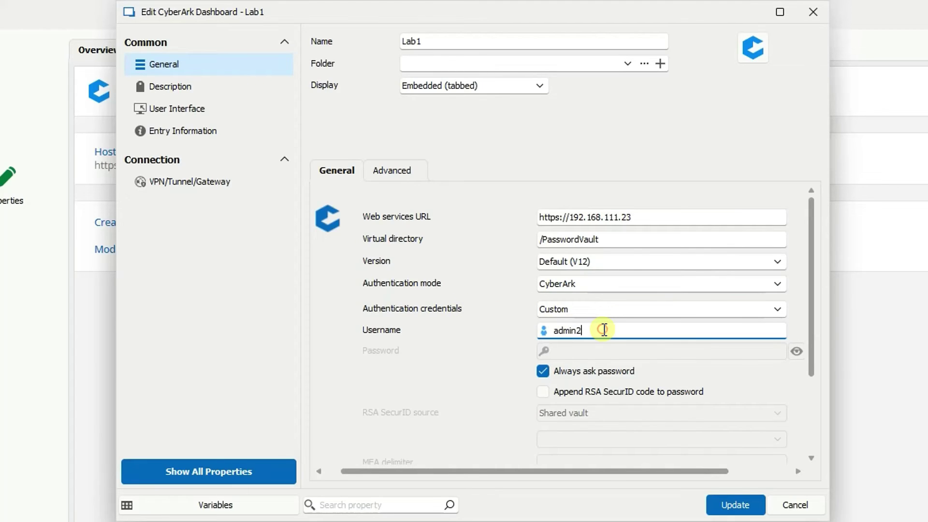
click(543, 371)
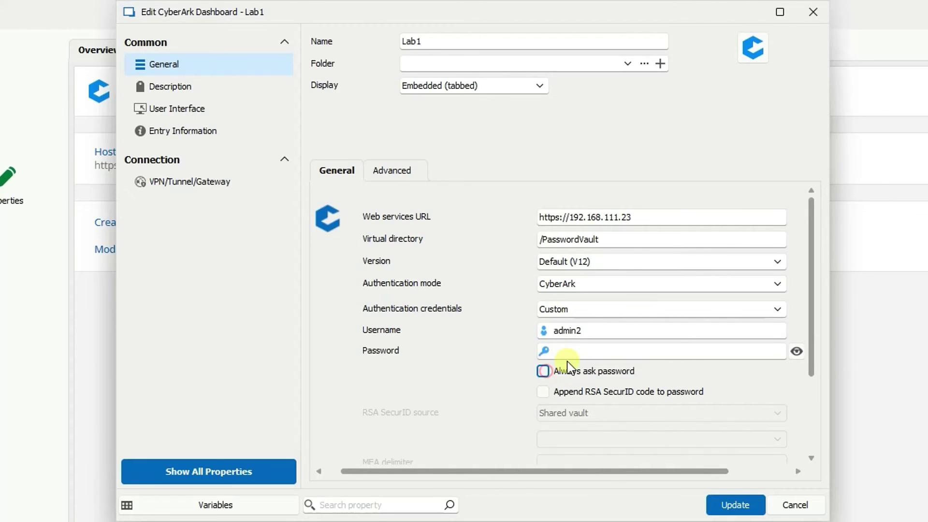
click(586, 350)
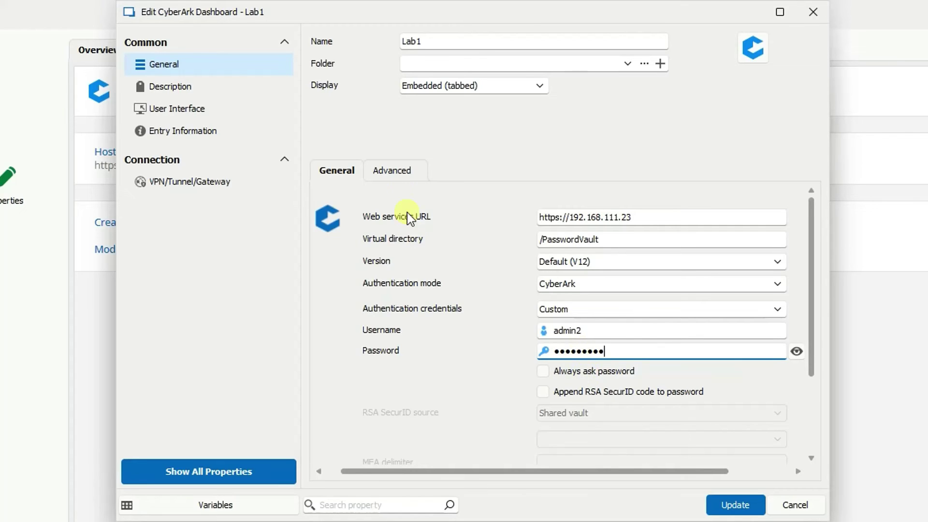
- Review Lab1's Advanced PSM, PVWA and General sub-tabs, including the PSM-RDP to PSM-VSPHERE connection components
click(394, 169)
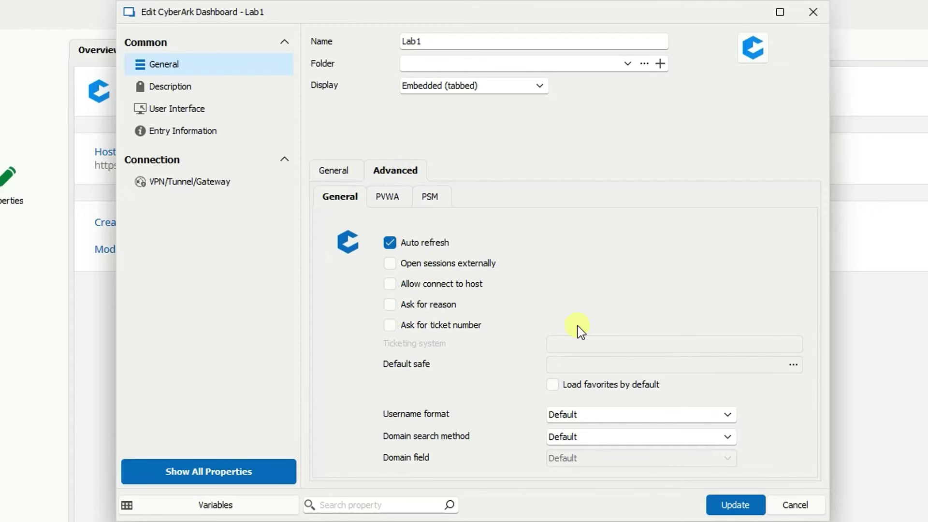
click(431, 195)
click(381, 198)
click(343, 194)
click(380, 194)
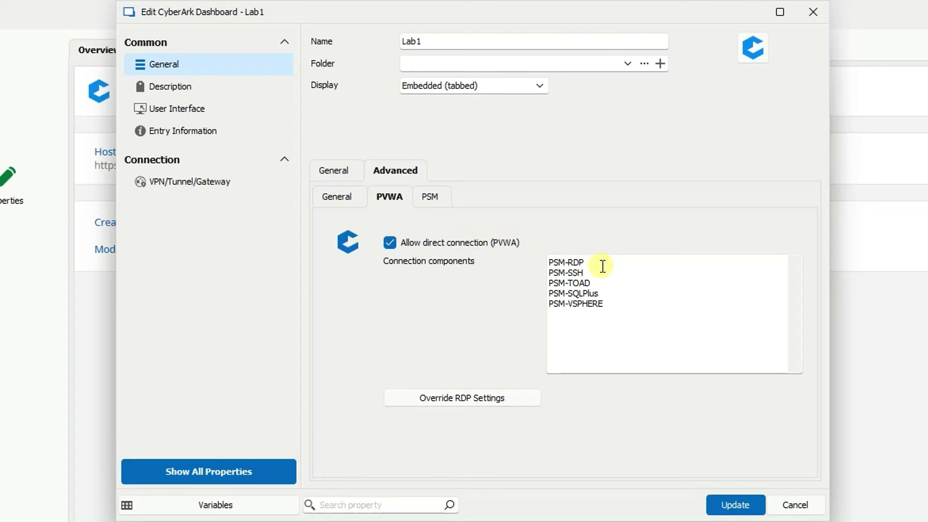
drag(617, 307, 493, 276)
click(658, 319)
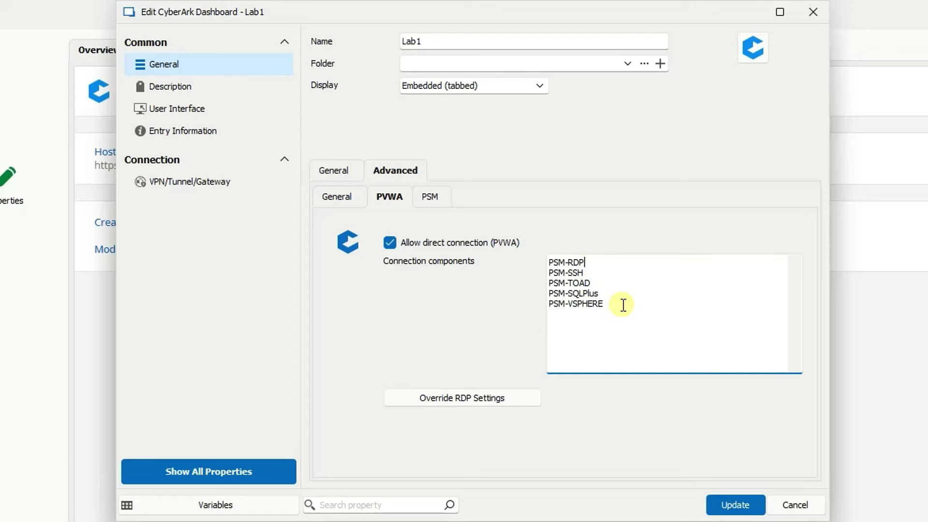
click(343, 198)
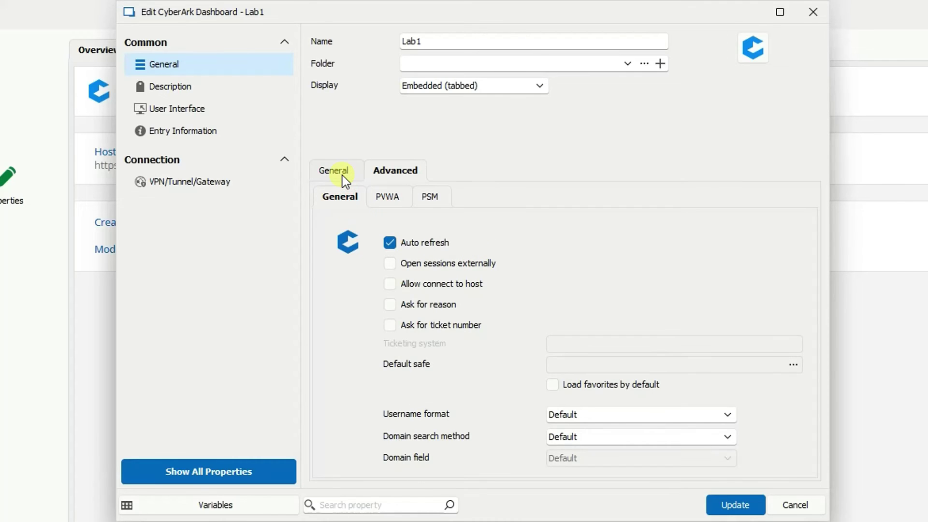
- Update Lab1's settings, open its session, and remember the vault's unverified certificate
click(338, 172)
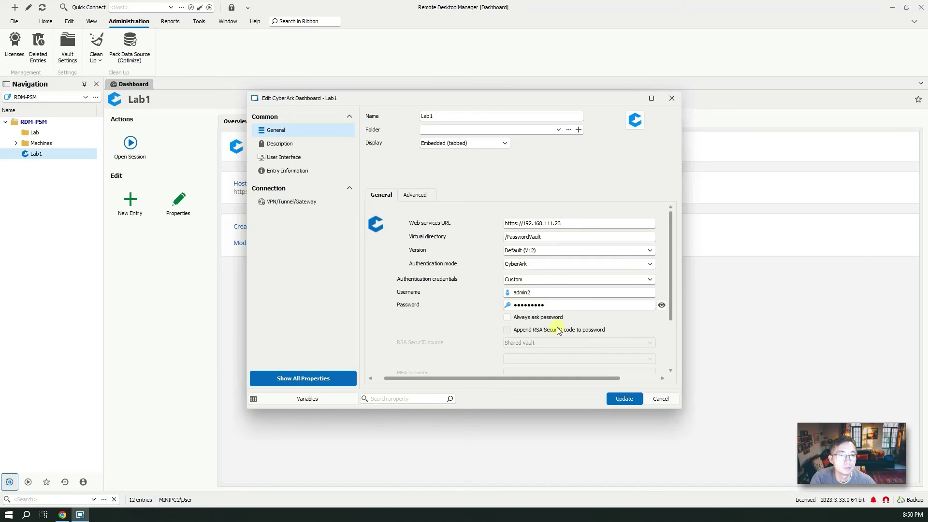
drag(568, 223, 506, 242)
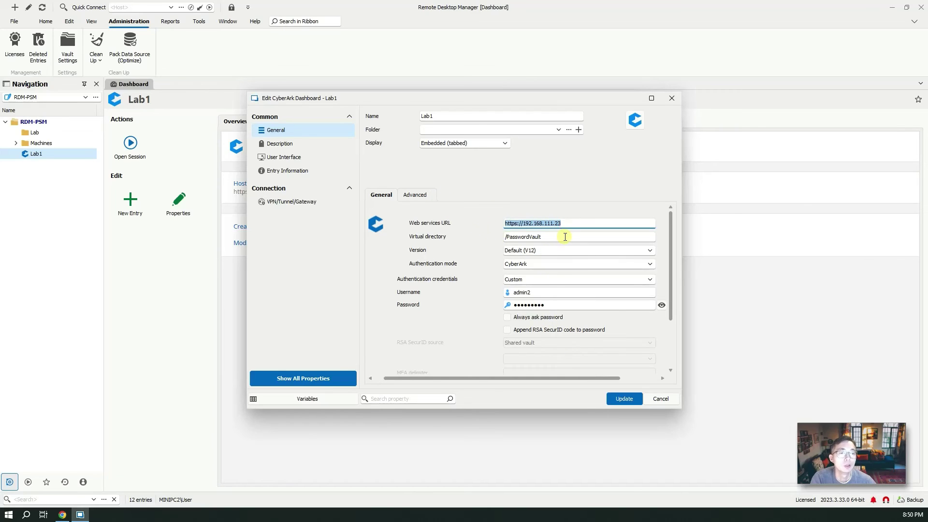
drag(564, 236, 467, 236)
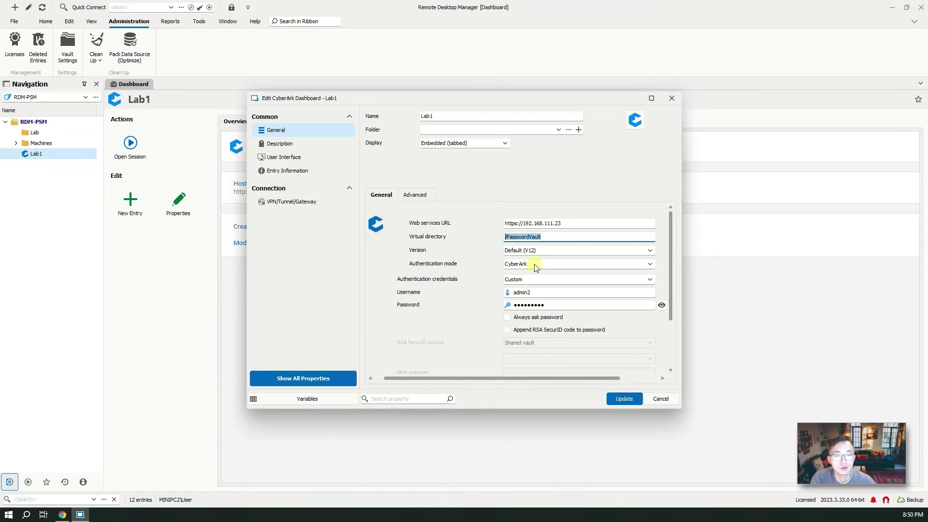
click(623, 398)
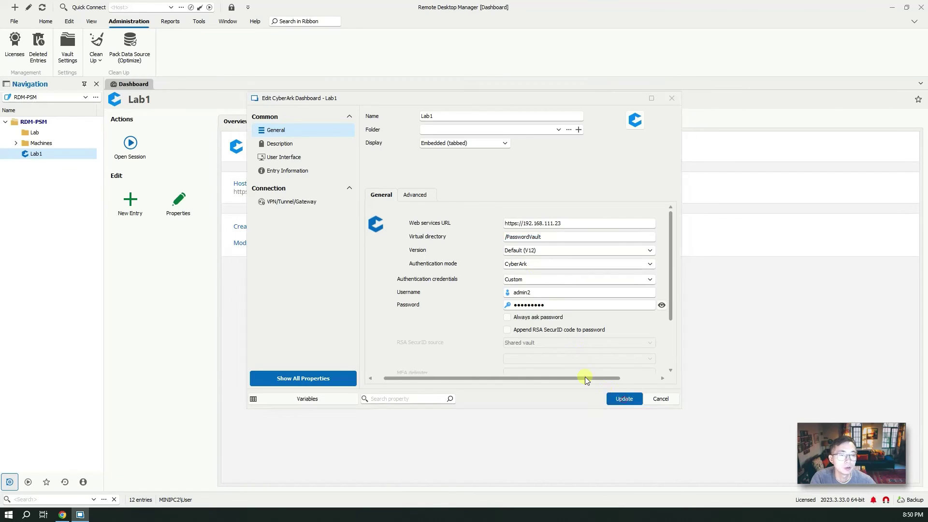
click(130, 145)
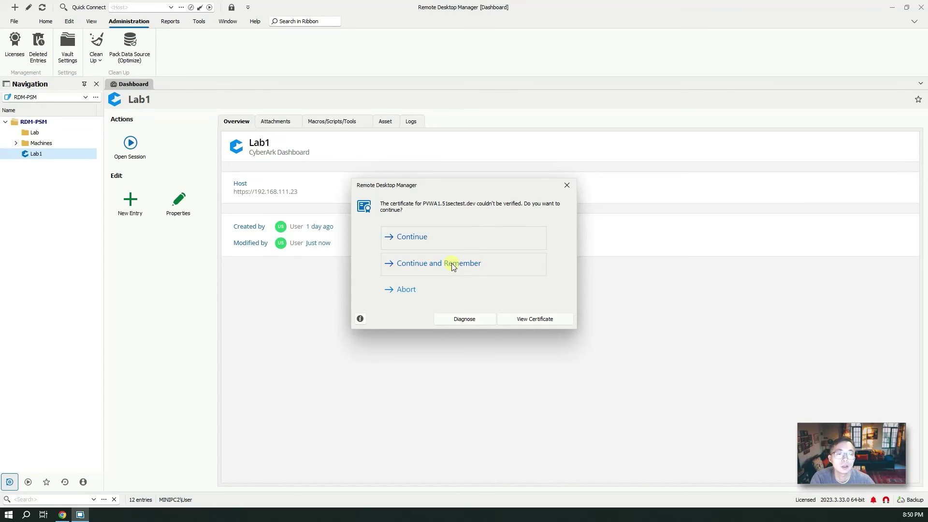
click(452, 263)
- Dismiss the error, log in to the vault, filter to the Dev-Cyber-Jon-Test-1 safe and select winadmin2
click(510, 281)
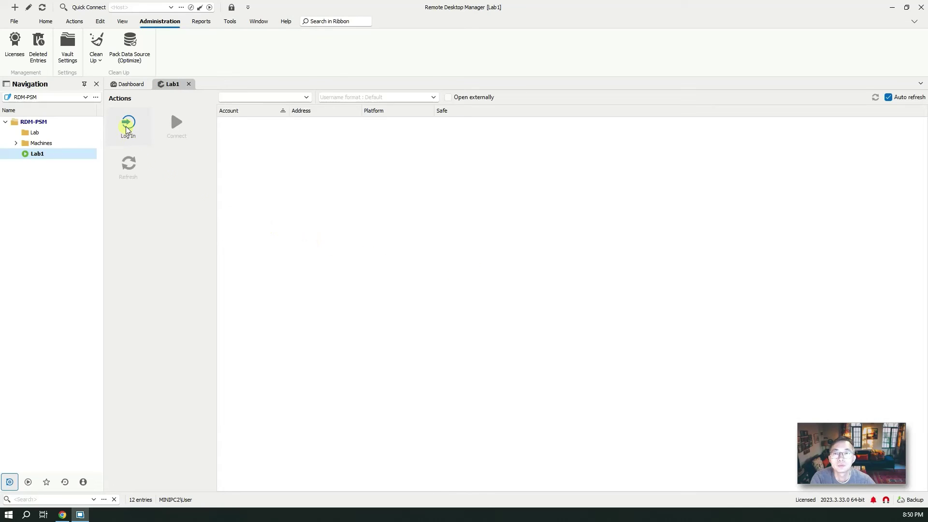
click(130, 131)
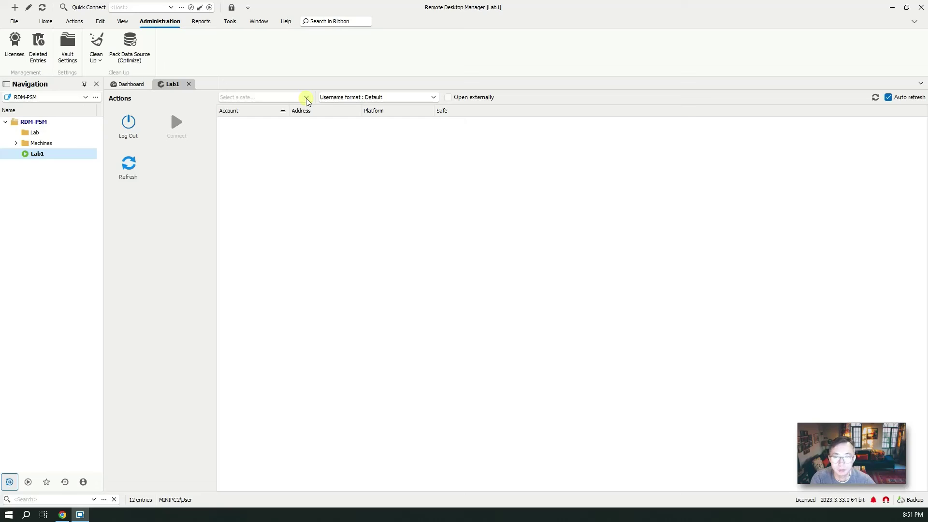
click(306, 98)
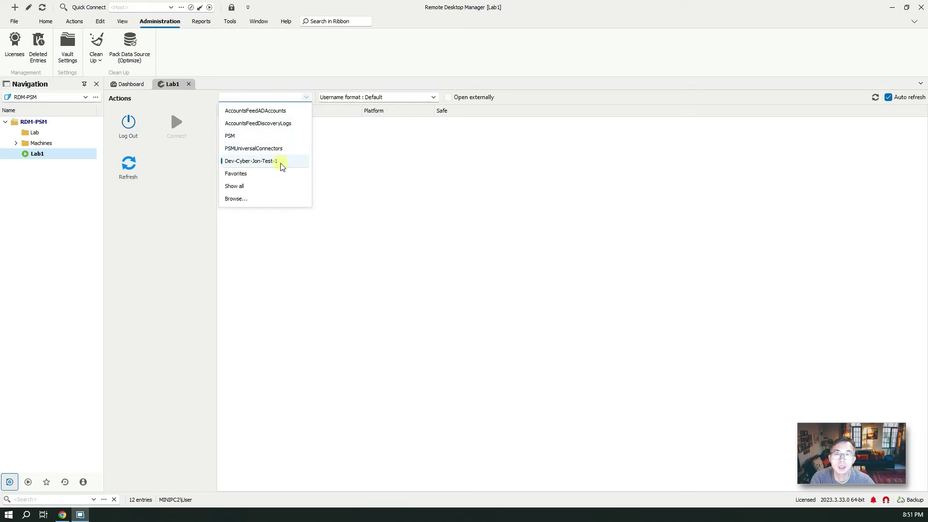
click(279, 161)
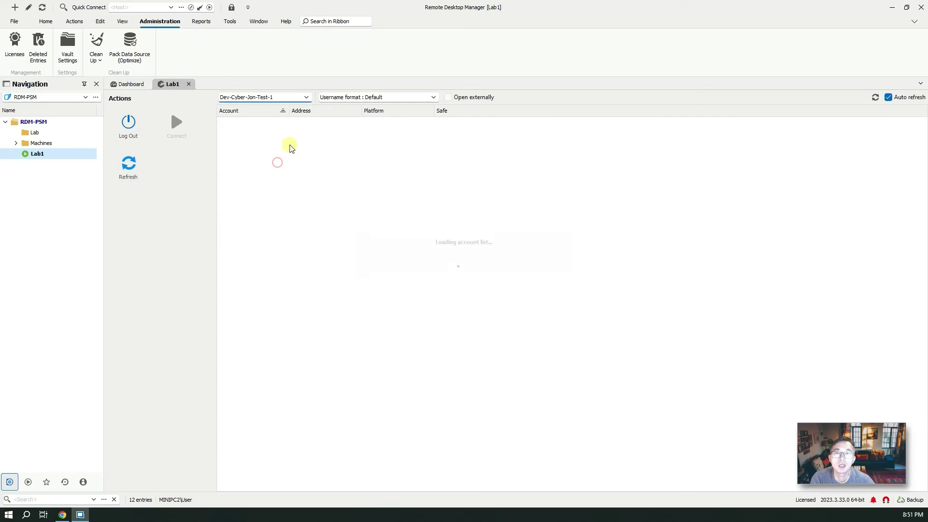
click(307, 97)
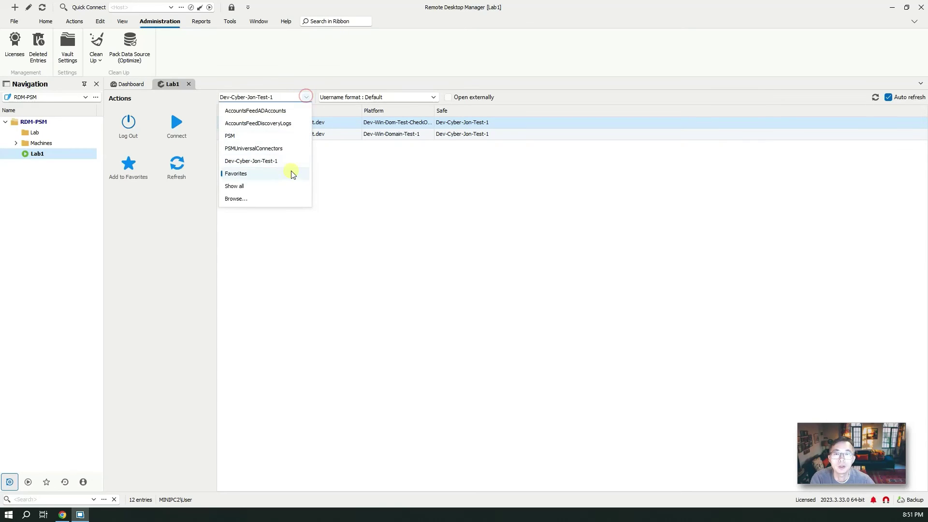
click(287, 186)
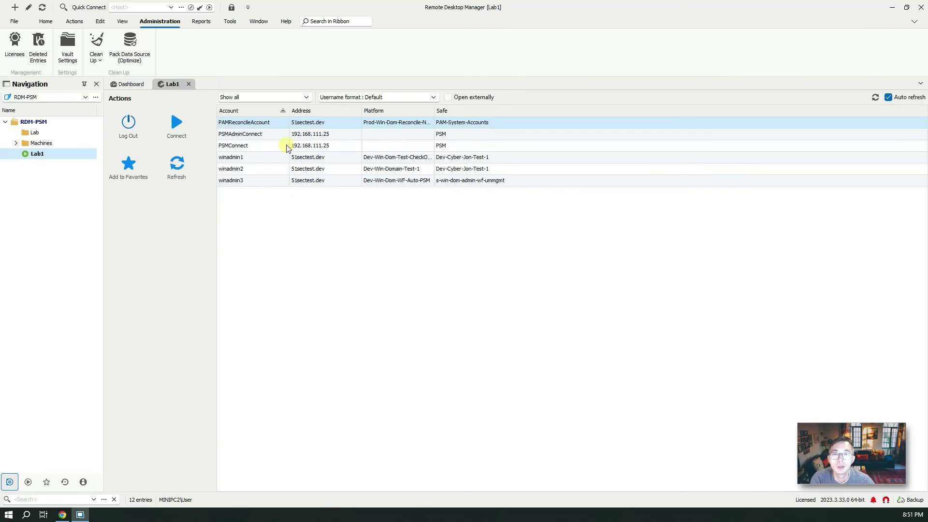
click(307, 97)
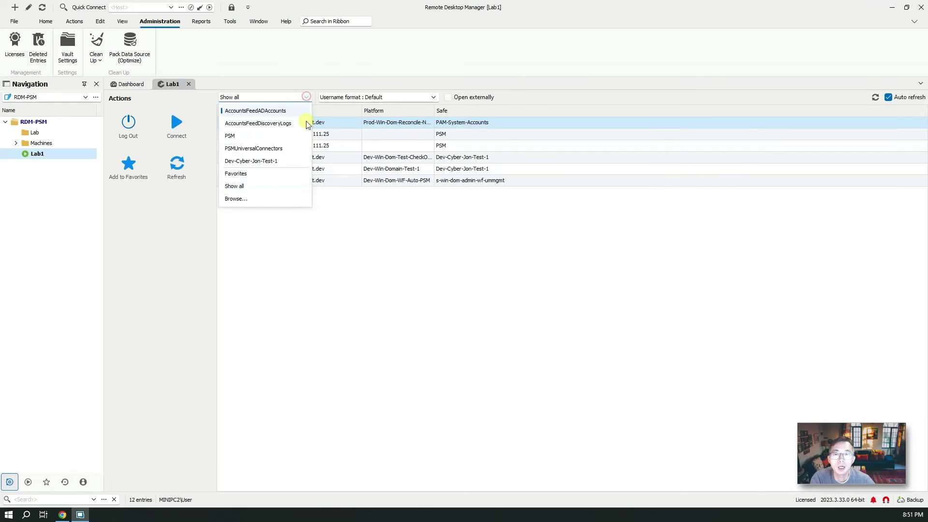
click(300, 161)
click(251, 136)
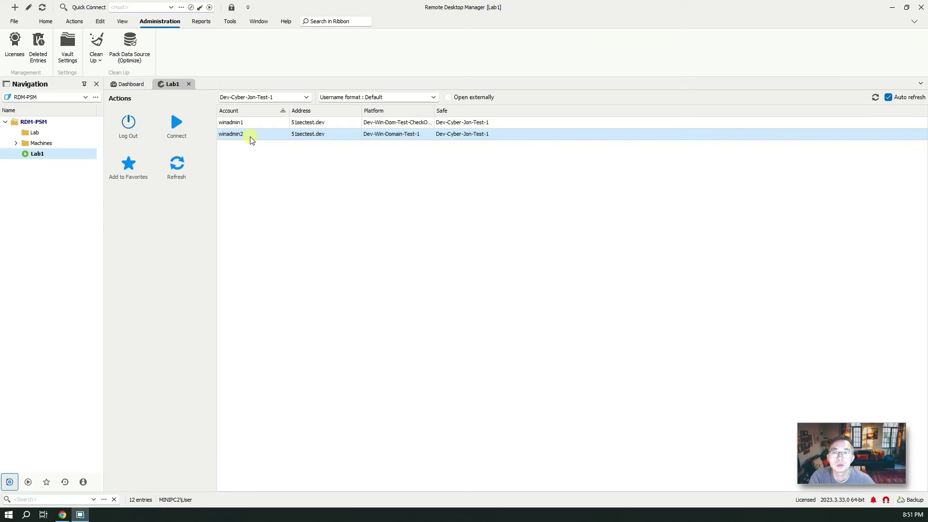
- Connect winadmin2 with the PSM-RDP component to the custom host 192.168.111.11
click(175, 123)
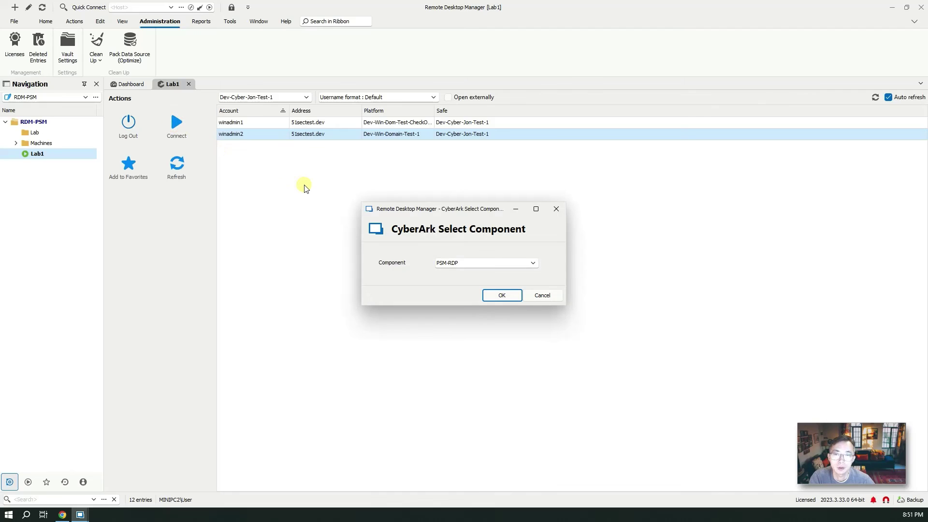
click(493, 265)
click(490, 253)
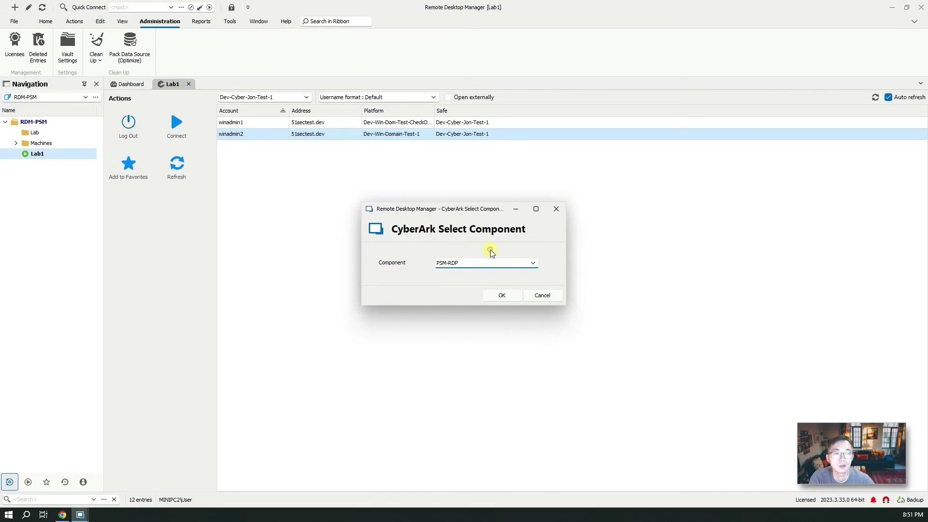
click(501, 295)
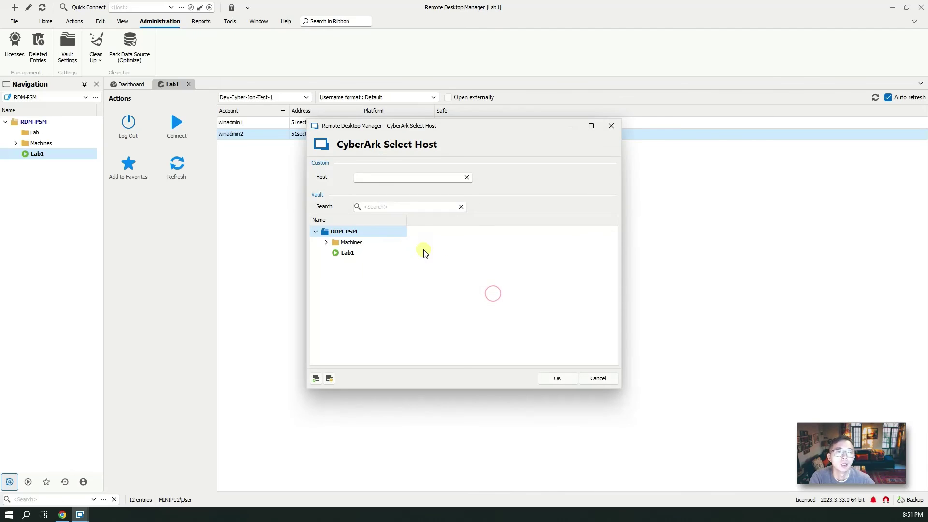
click(367, 177)
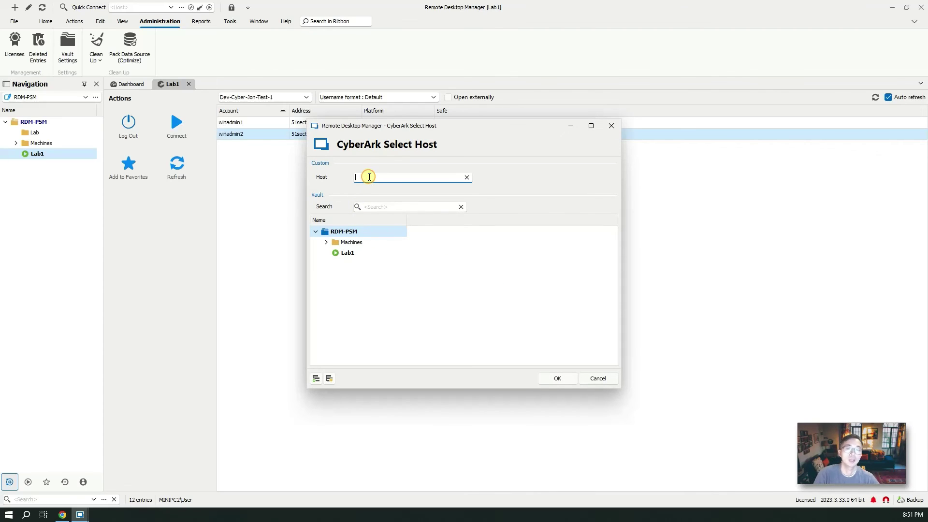
text(192.168.111.11)
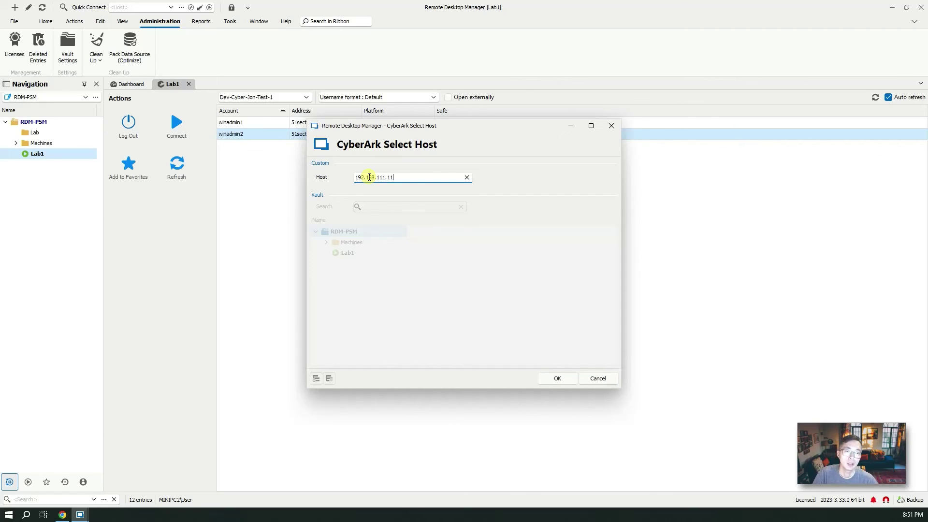
click(556, 377)
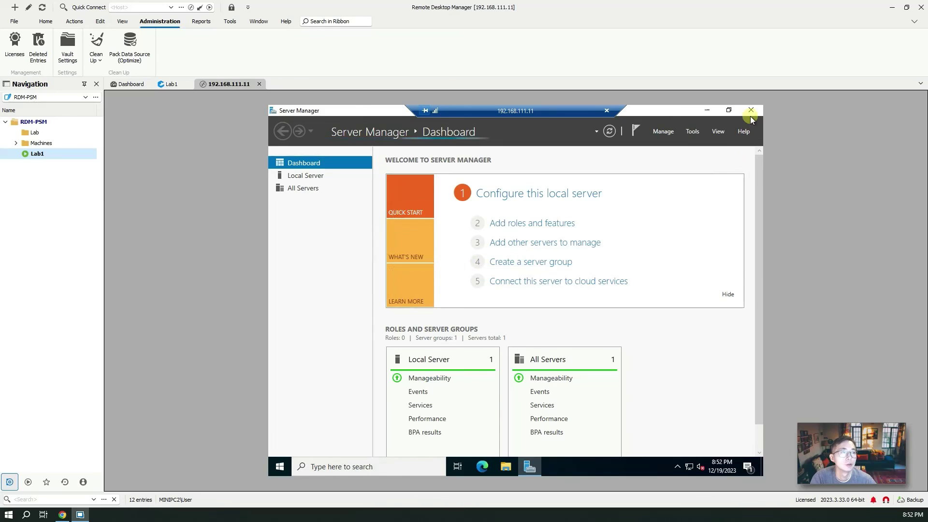
- Close Server Manager and launch cmd from the Run prompt on the remote server
click(751, 110)
right_click(280, 467)
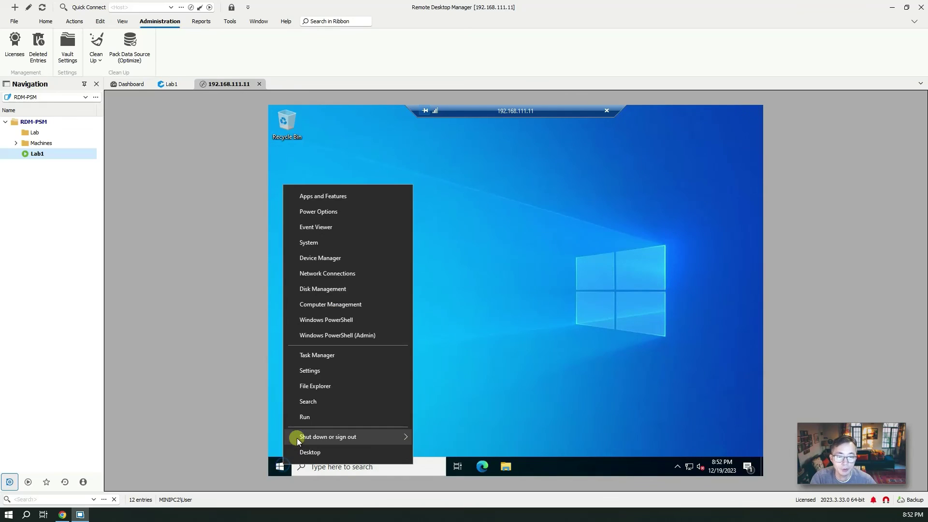
click(314, 417)
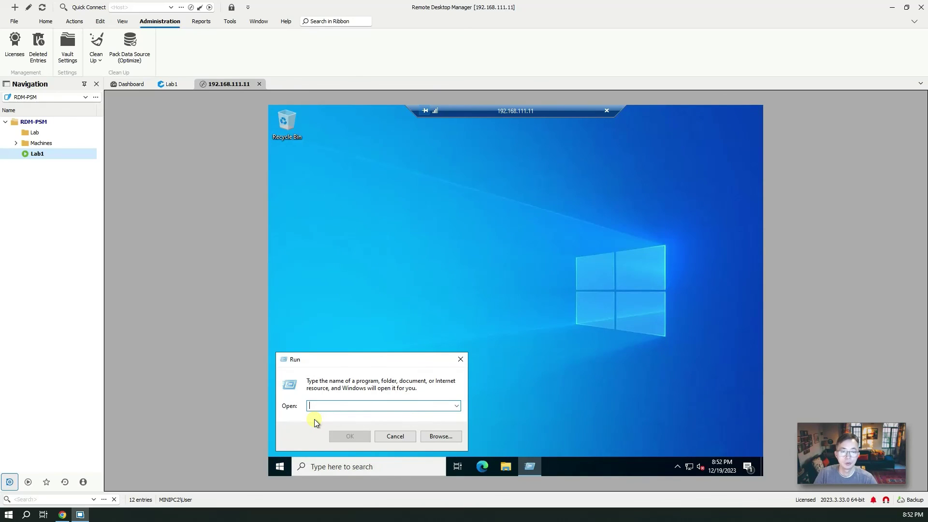
text(cmd)
key(Return)
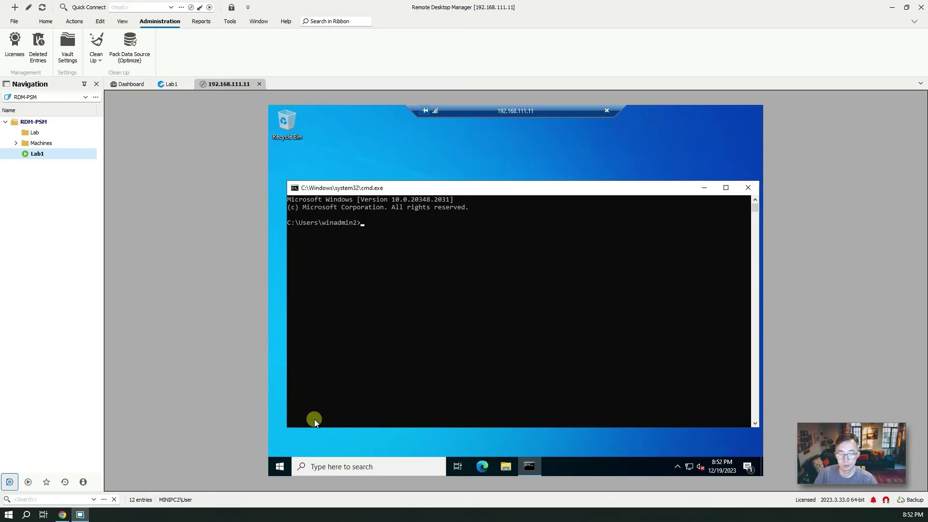
- Run whoami, hostname and ipconfig to confirm the user, host DC01 and IP 192.168.111.11
text(whoami)
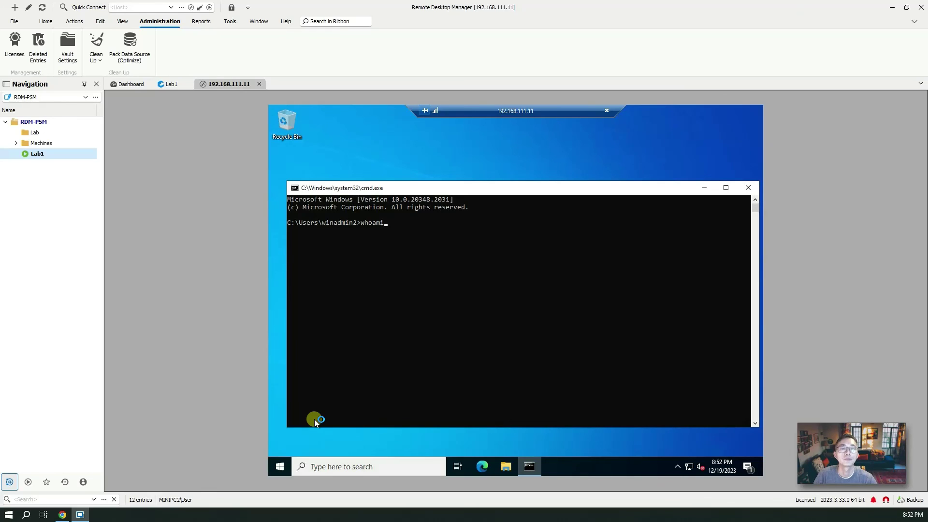
key(Return)
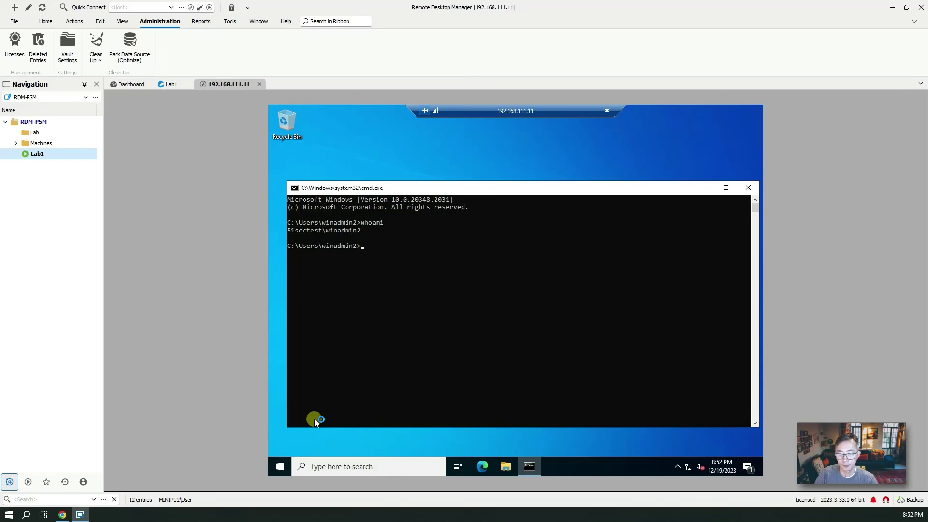
text(hostname)
key(Return)
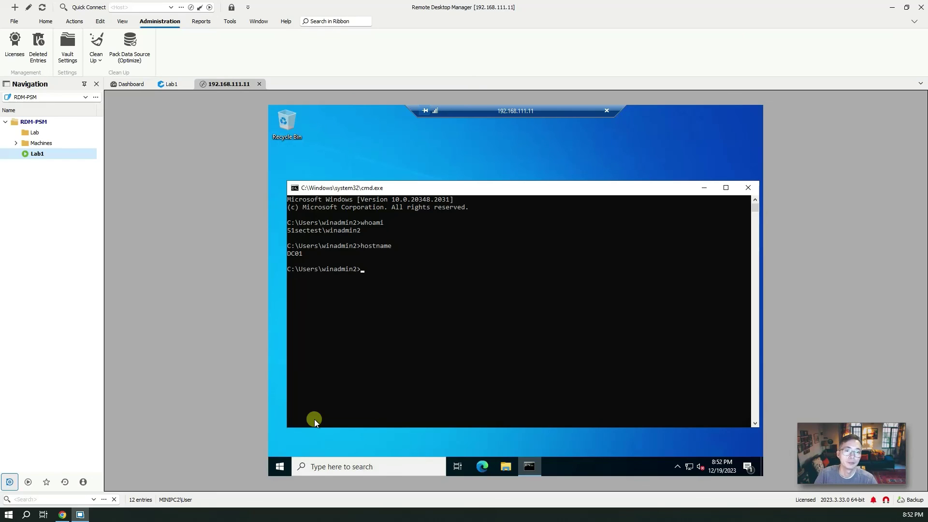
text(ipconfig)
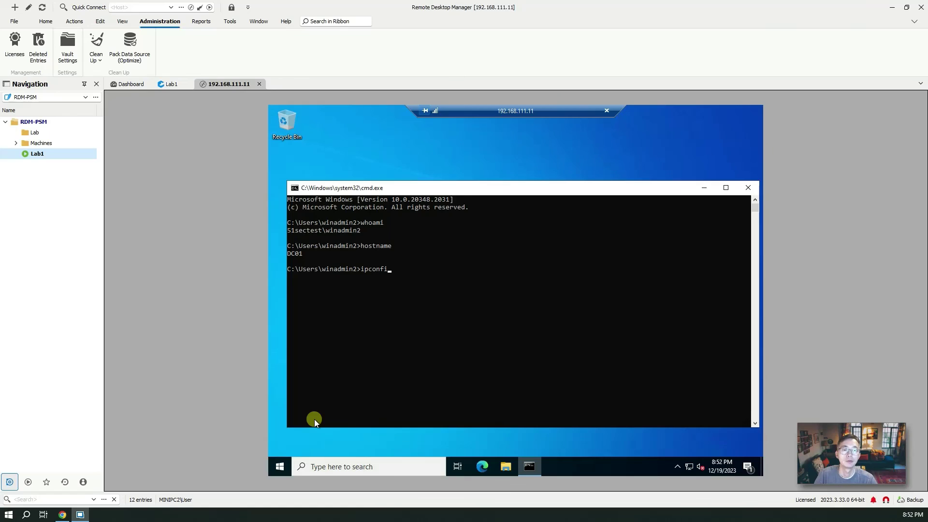
key(Return)
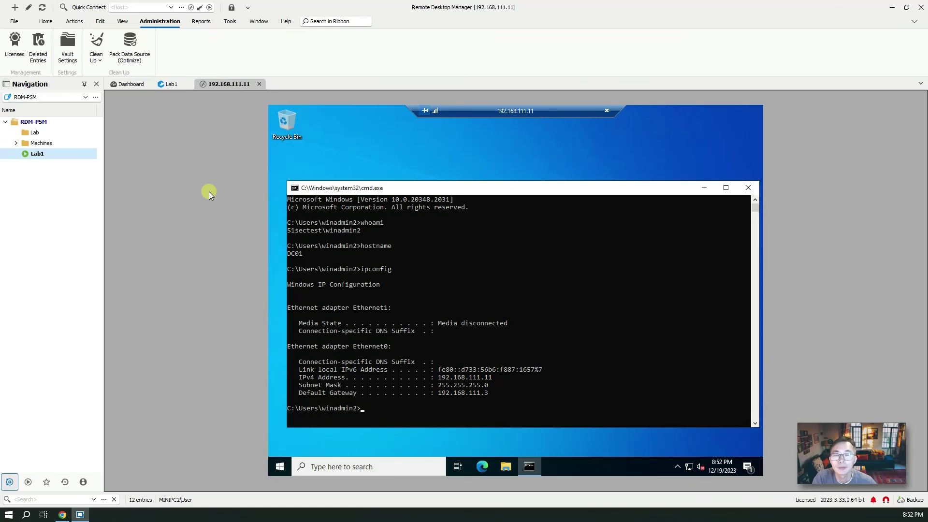
click(171, 85)
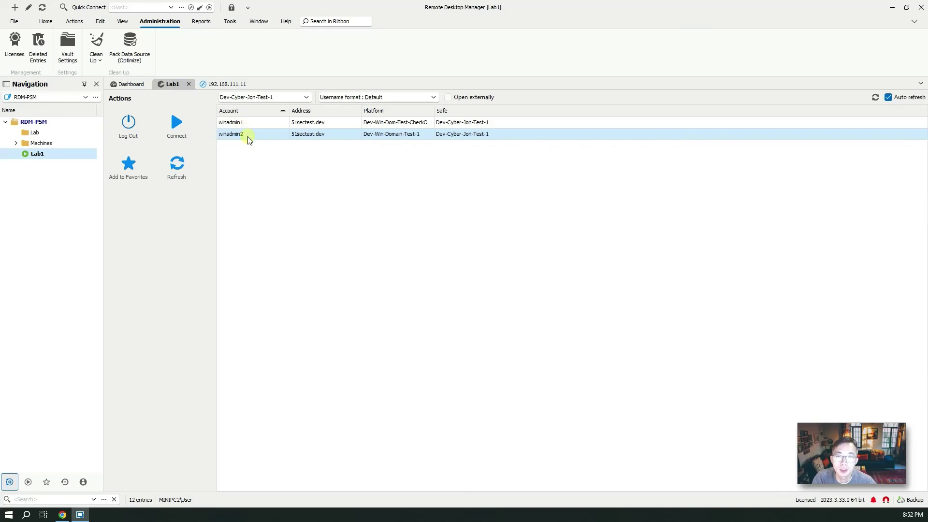
click(125, 85)
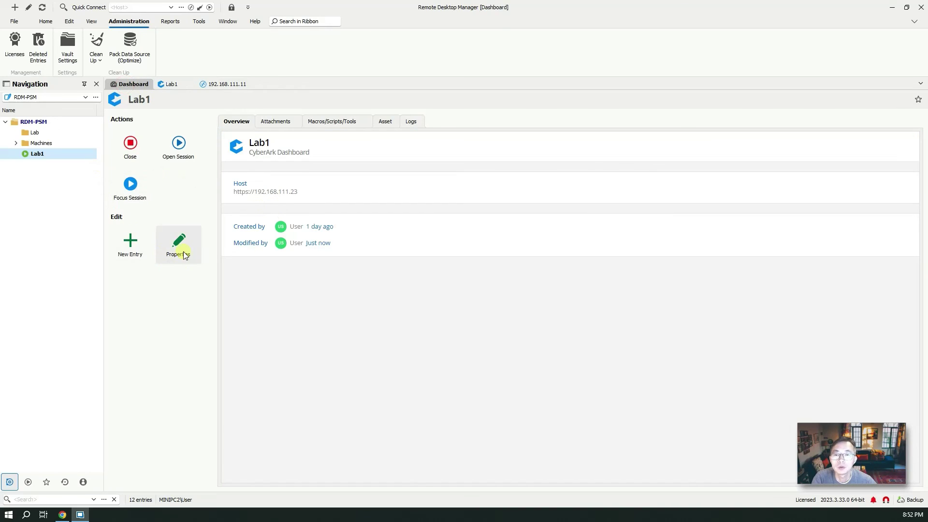
click(184, 252)
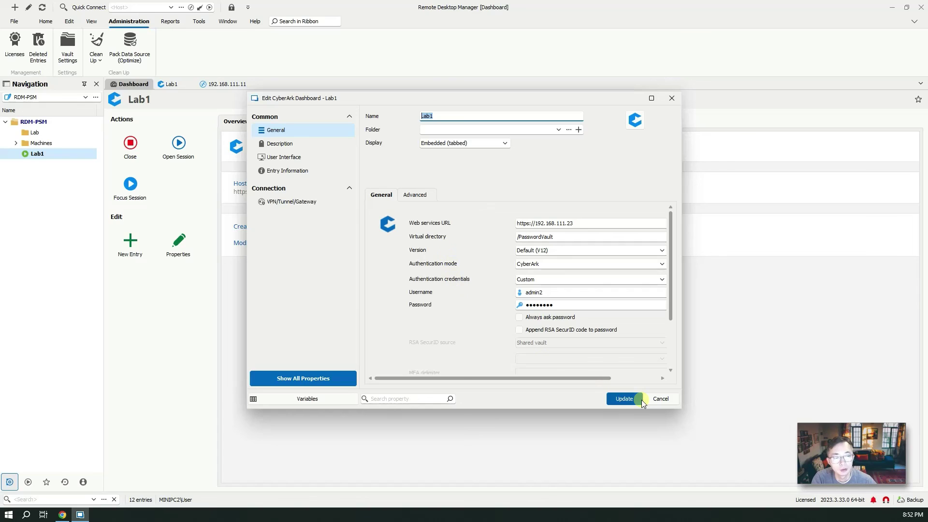
click(657, 400)
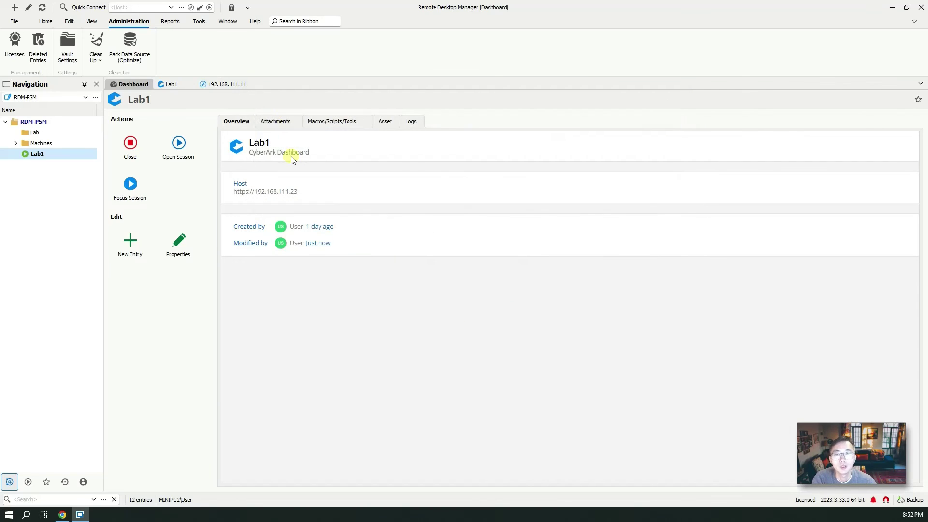
click(230, 85)
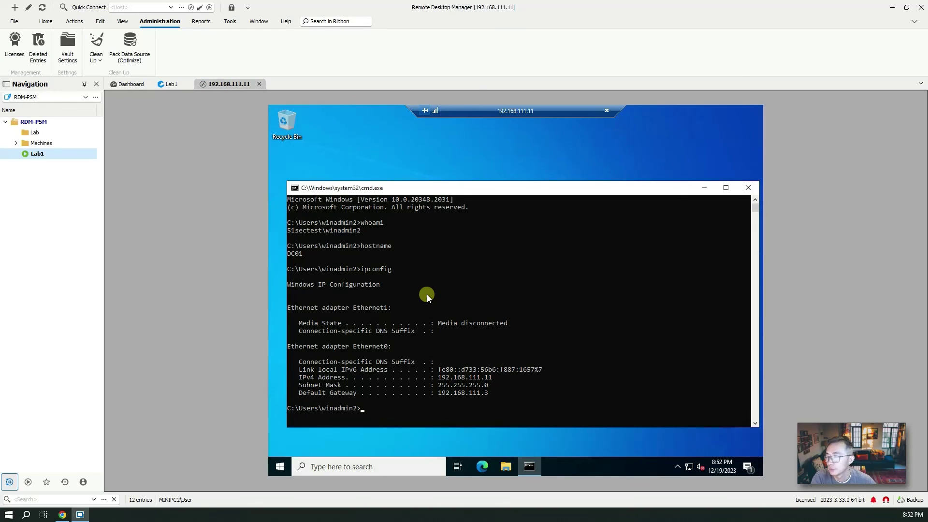